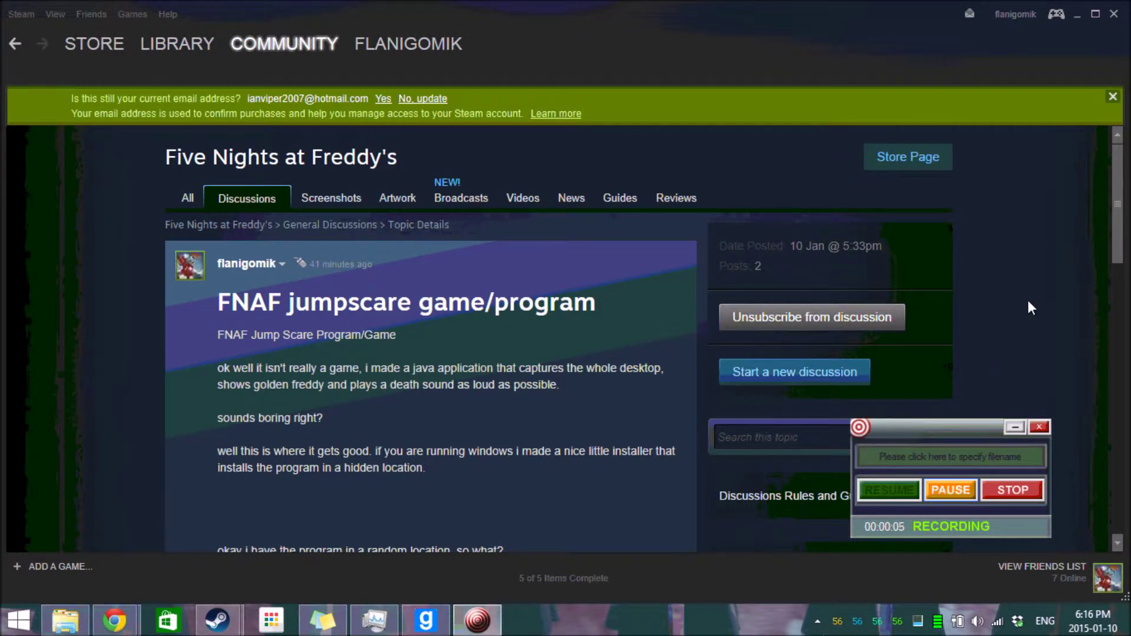
- Bring the Steam 'FNAF jumpscare game/program' discussion thread in front of the recorder panel
left_click(1028, 300)
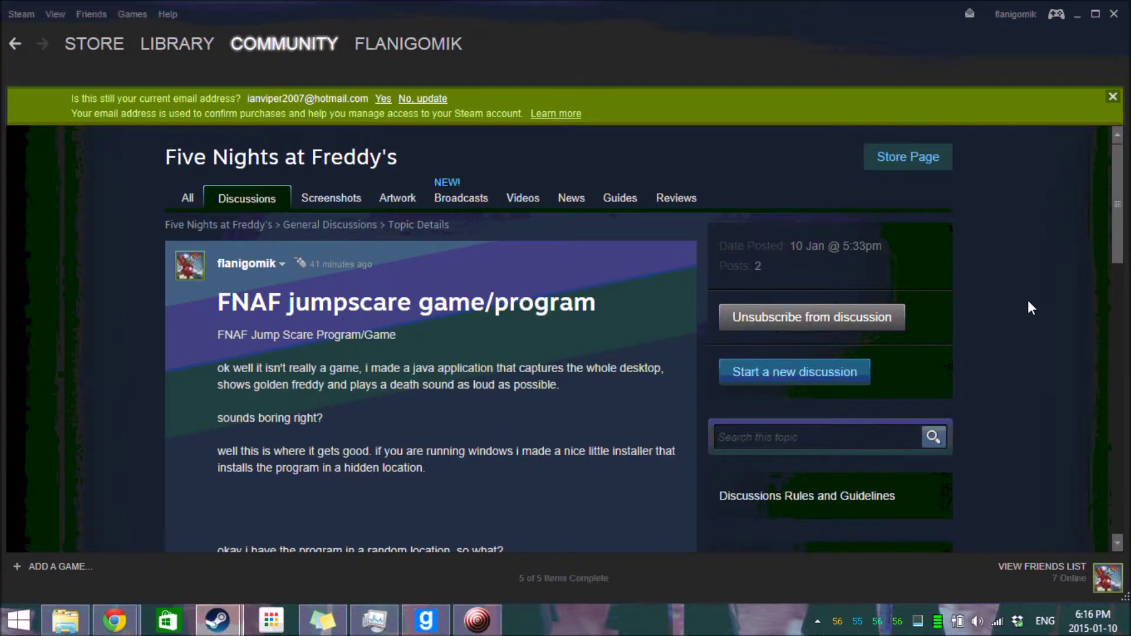
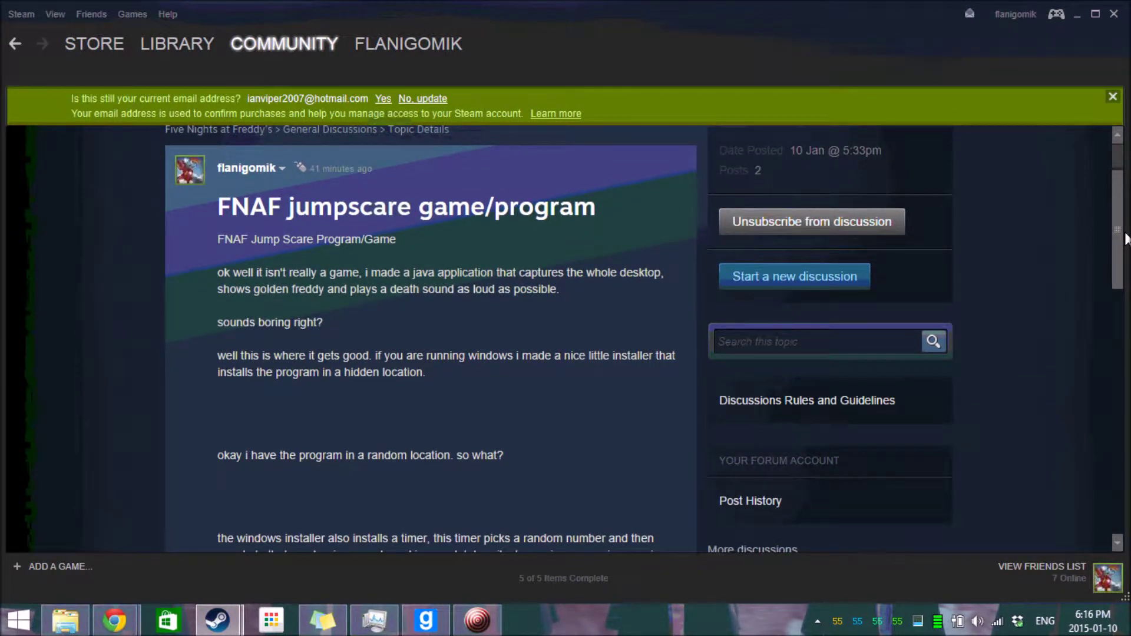
left_click_drag(1125, 238, 1123, 399)
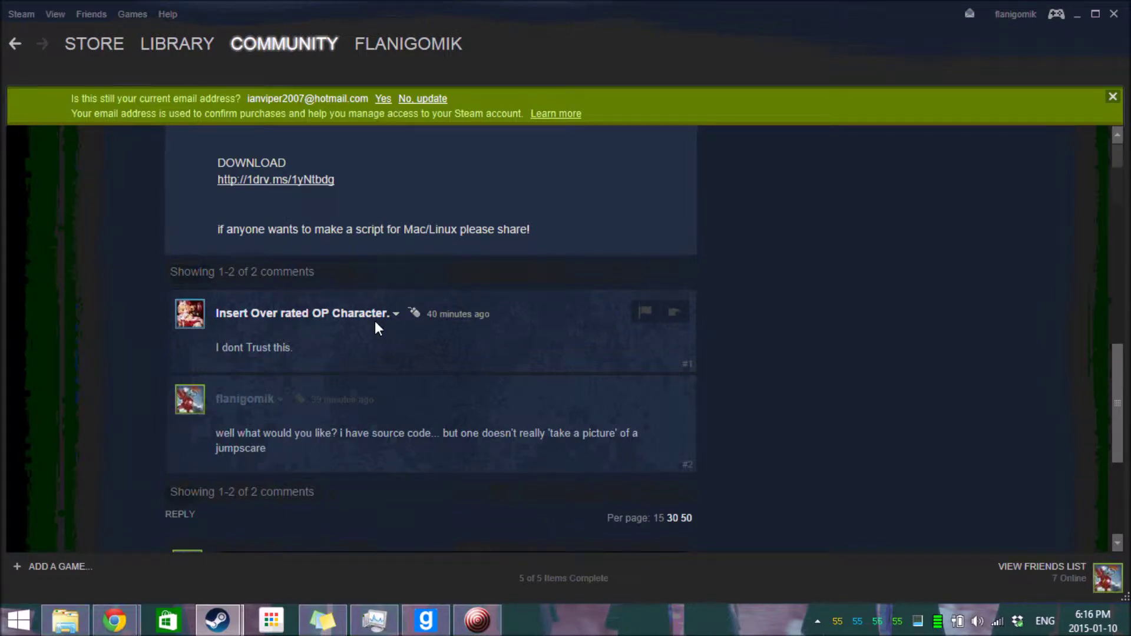
left_click_drag(1119, 367, 1123, 238)
scroll(787, 493, "up", 10)
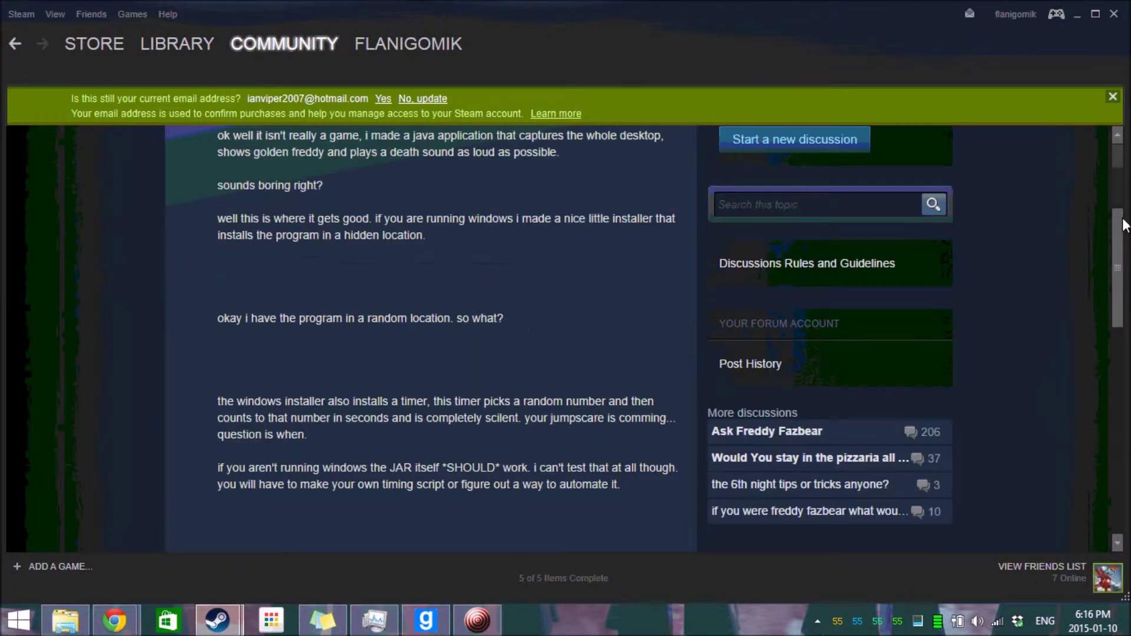
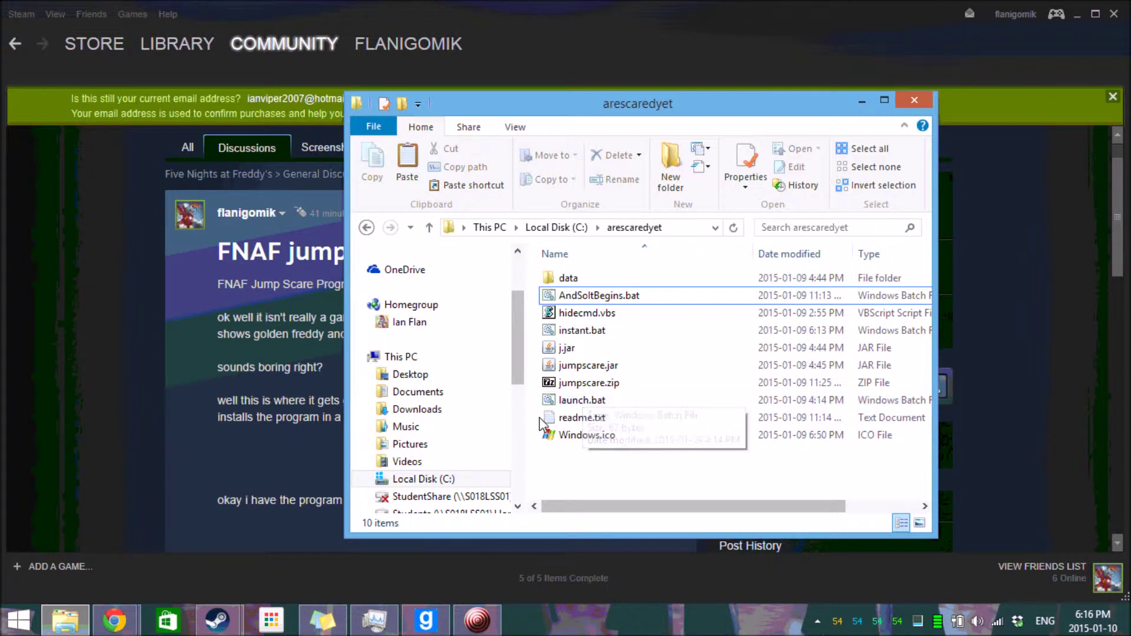
- Check jumpscare.jar's size, delete j.jar, then bring up launch.bat's context menu
left_click(583, 368)
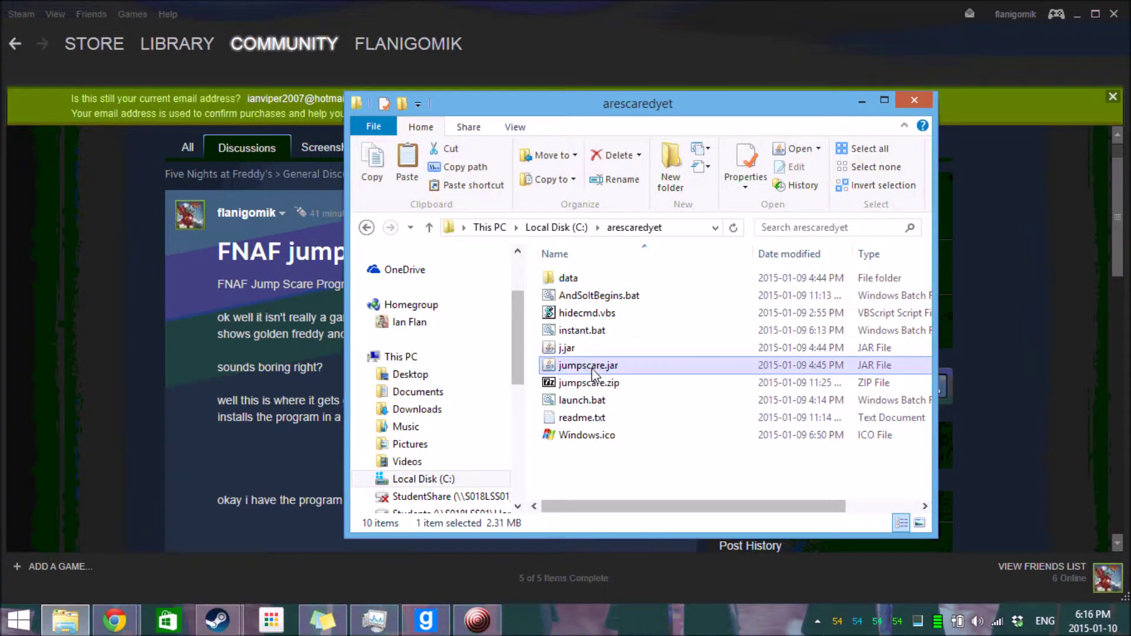
left_click(630, 353)
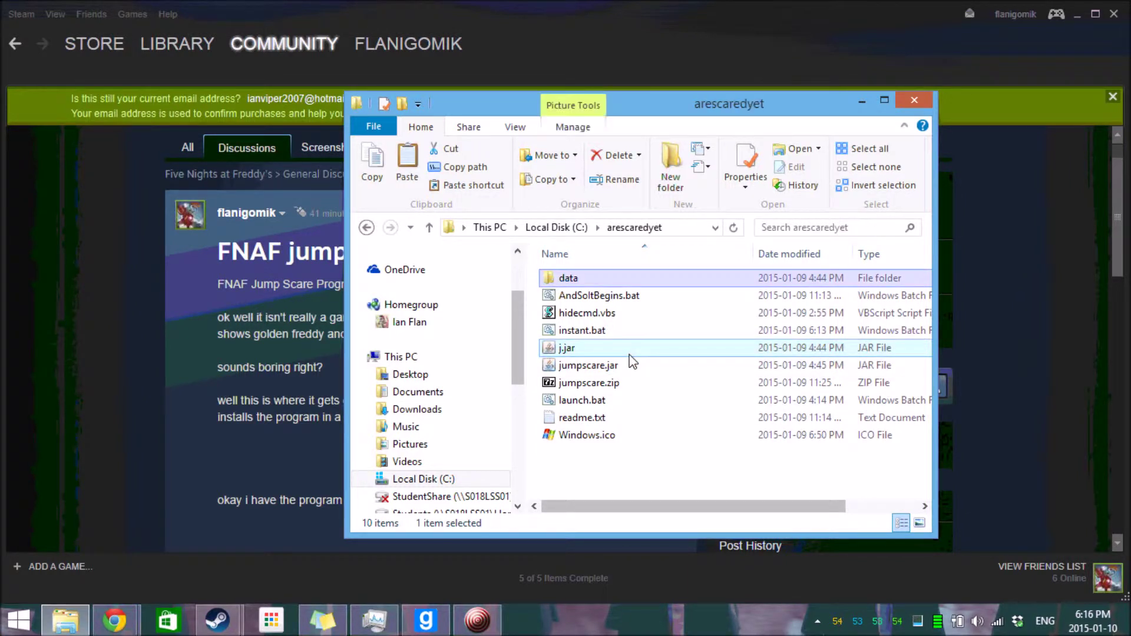
key("Delete")
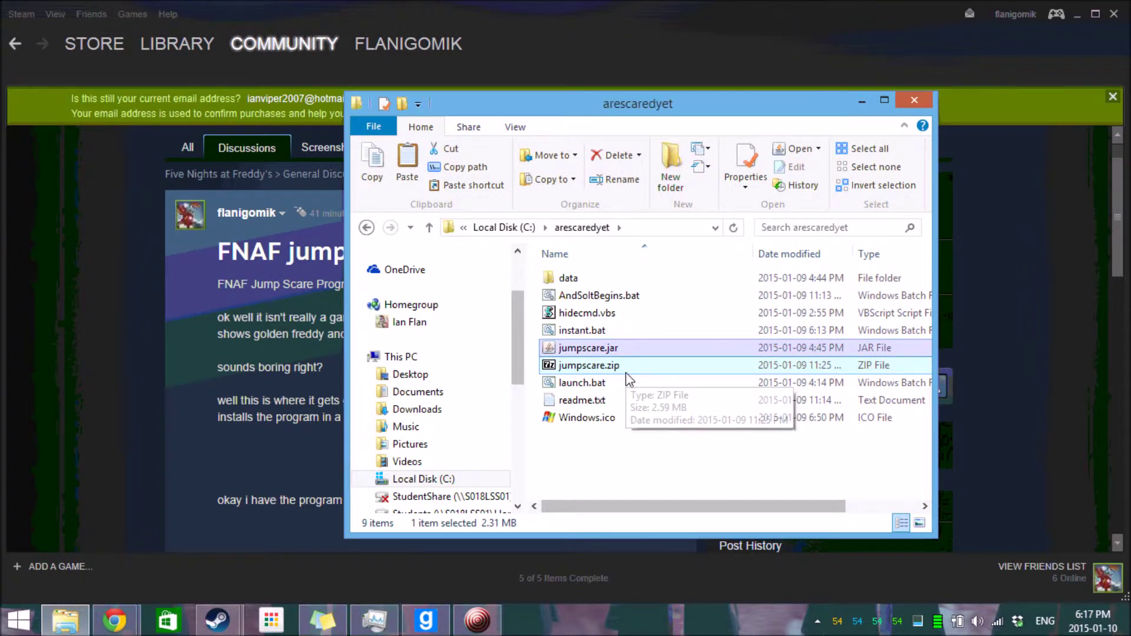
left_click(595, 386)
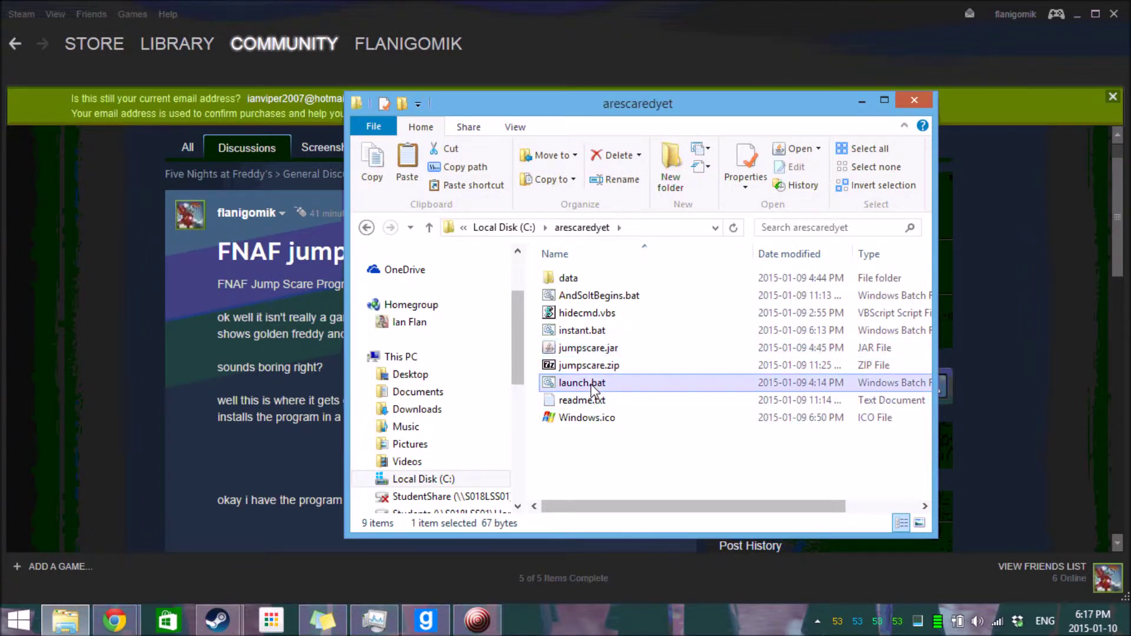
right_click(592, 387)
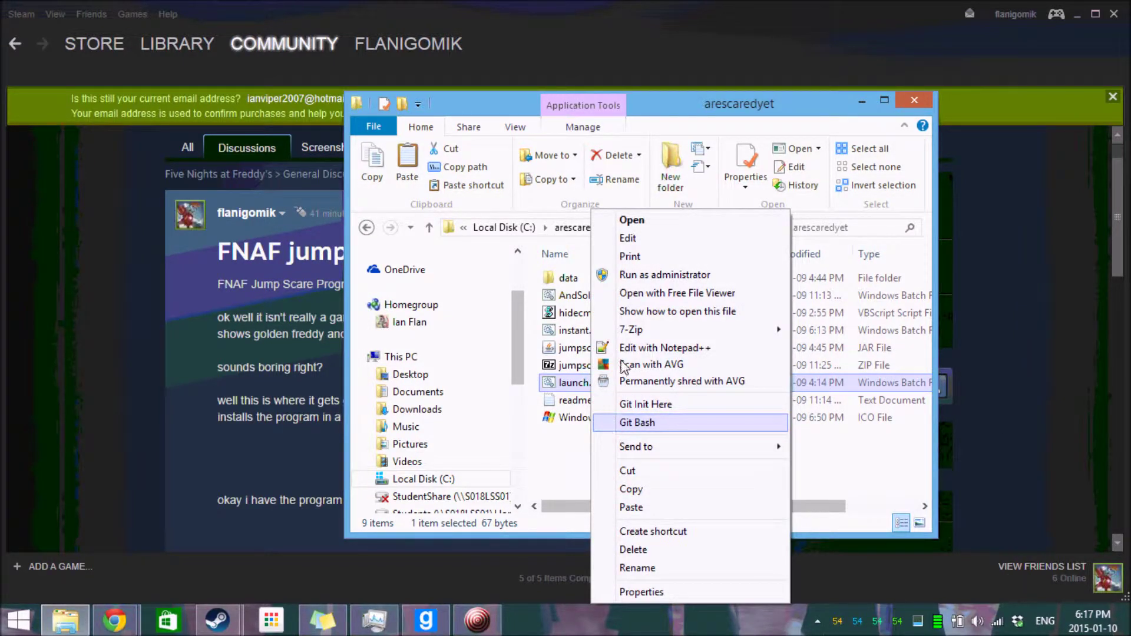
- Edit launch.bat in Notepad to reveal its wscript.exe hidecmd.vbs AndSoItBegins.bat start line
left_click(647, 238)
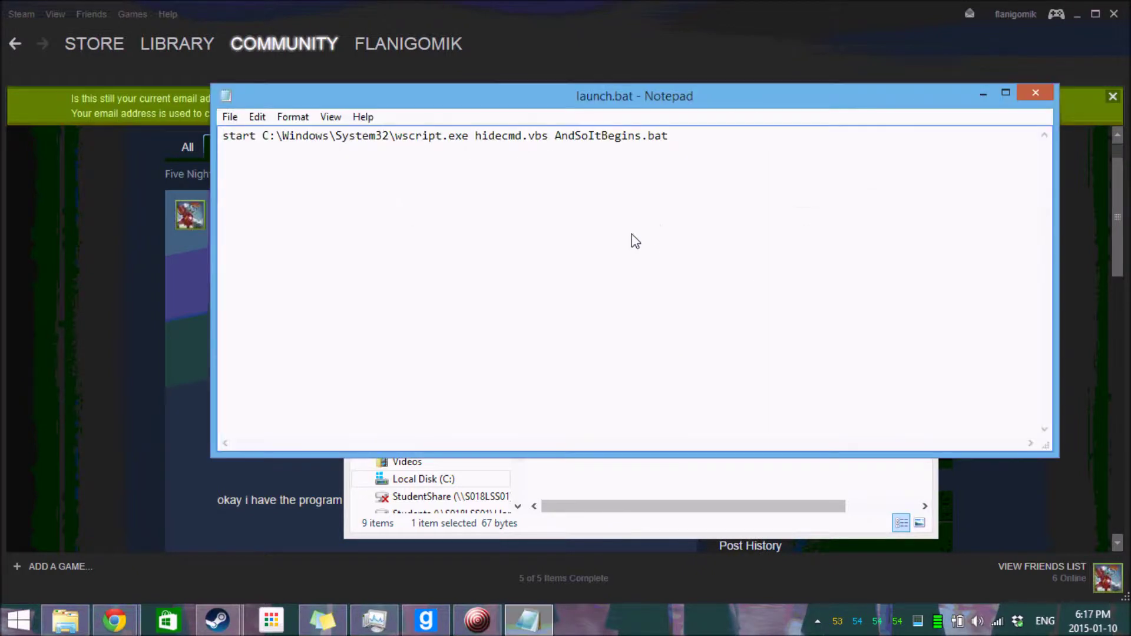
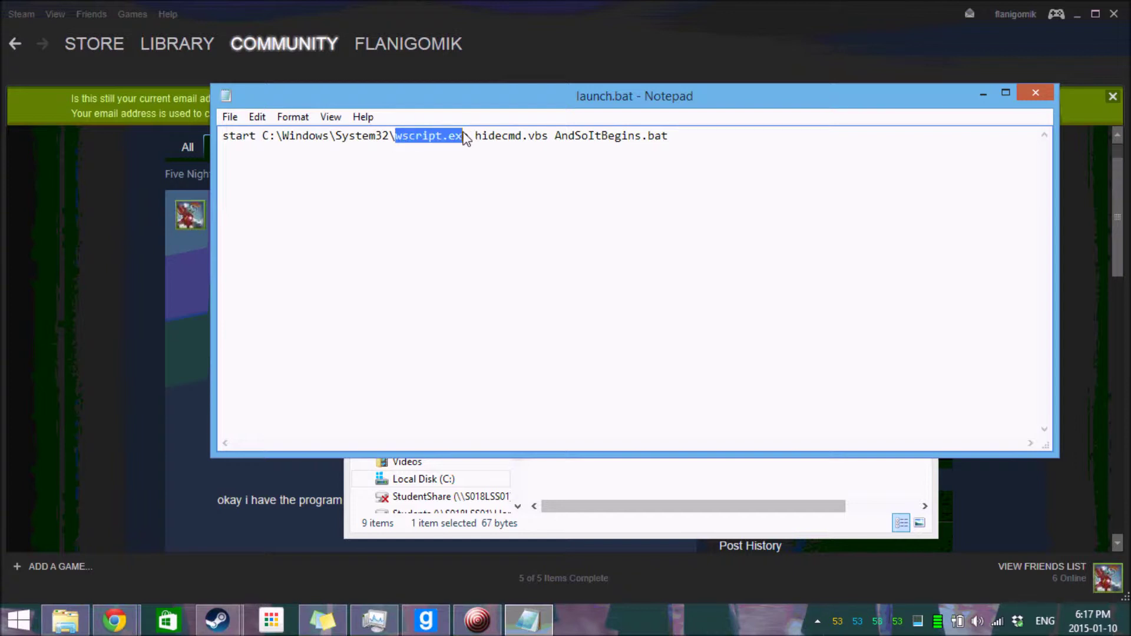
left_click(471, 139)
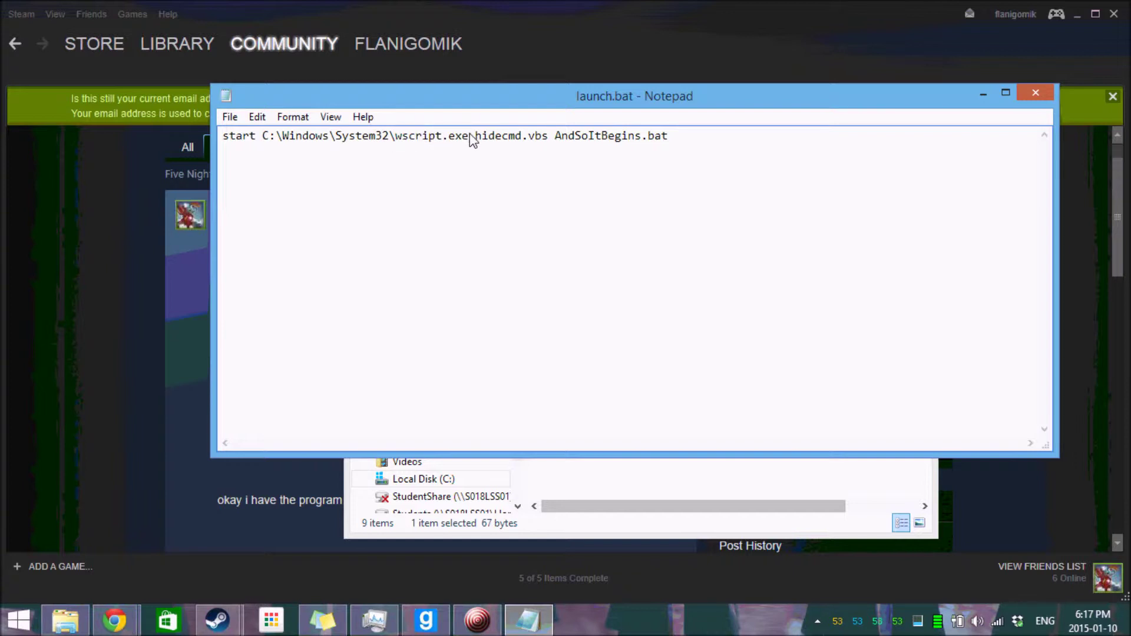
left_click_drag(469, 137, 396, 142)
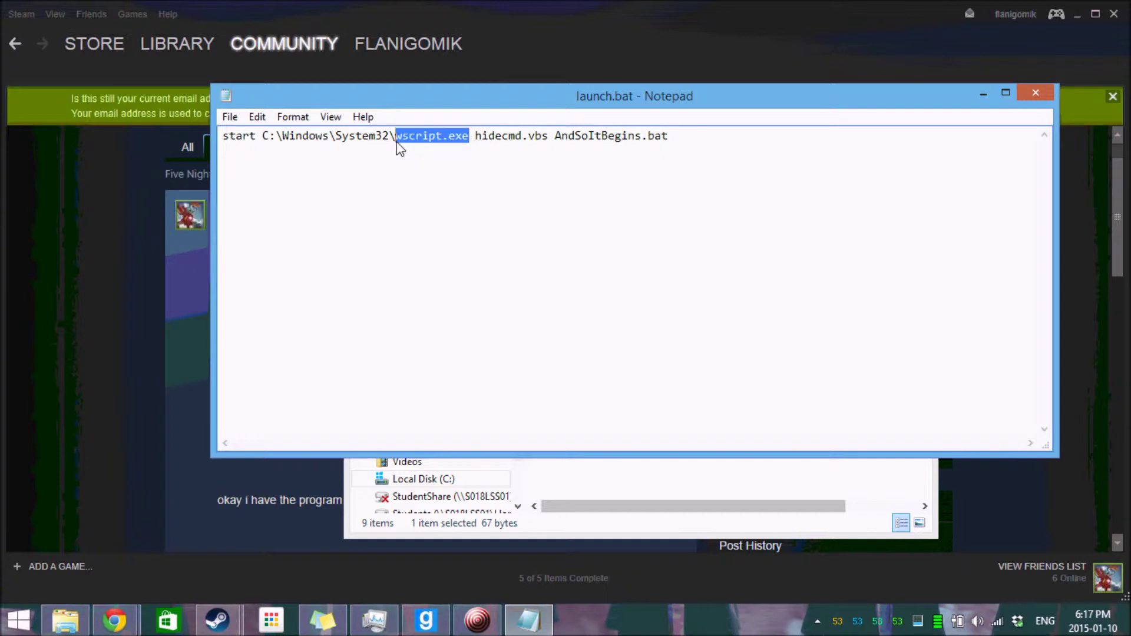
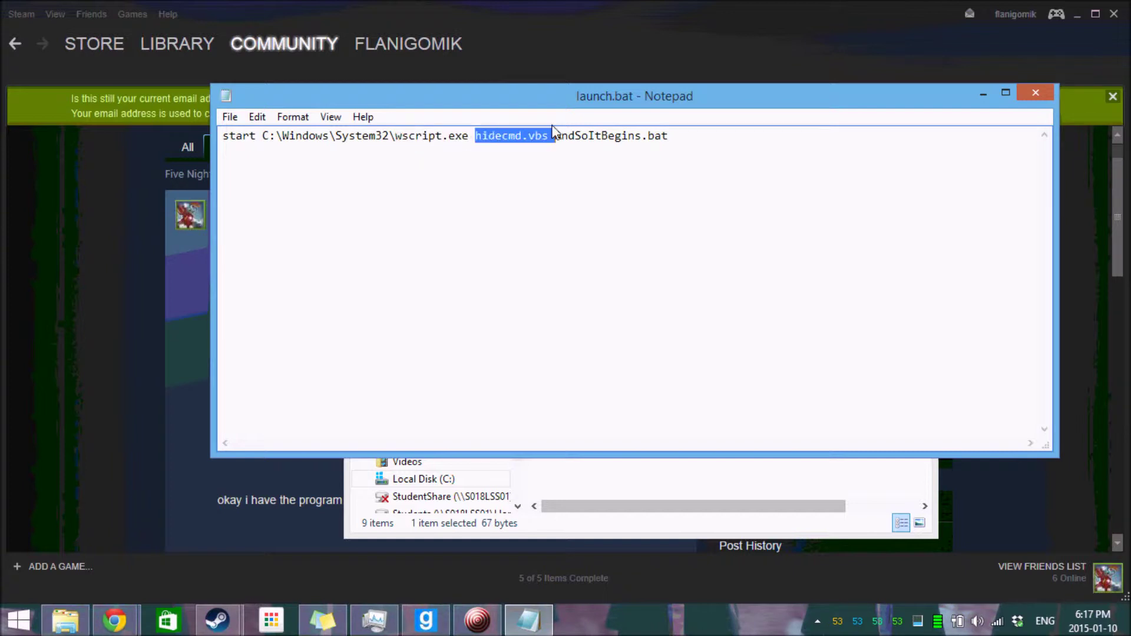
- Highlight the script name hidecmd.vbs in the wscript line of launch.bat, then clear the selection
left_click_drag(553, 130, 547, 132)
left_click(560, 142)
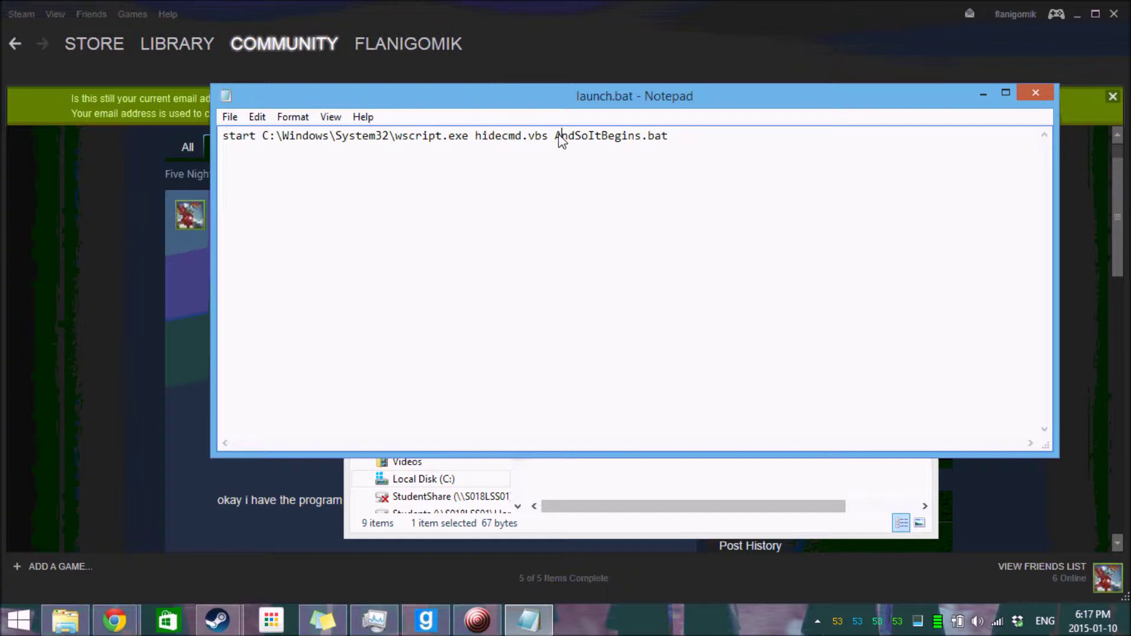
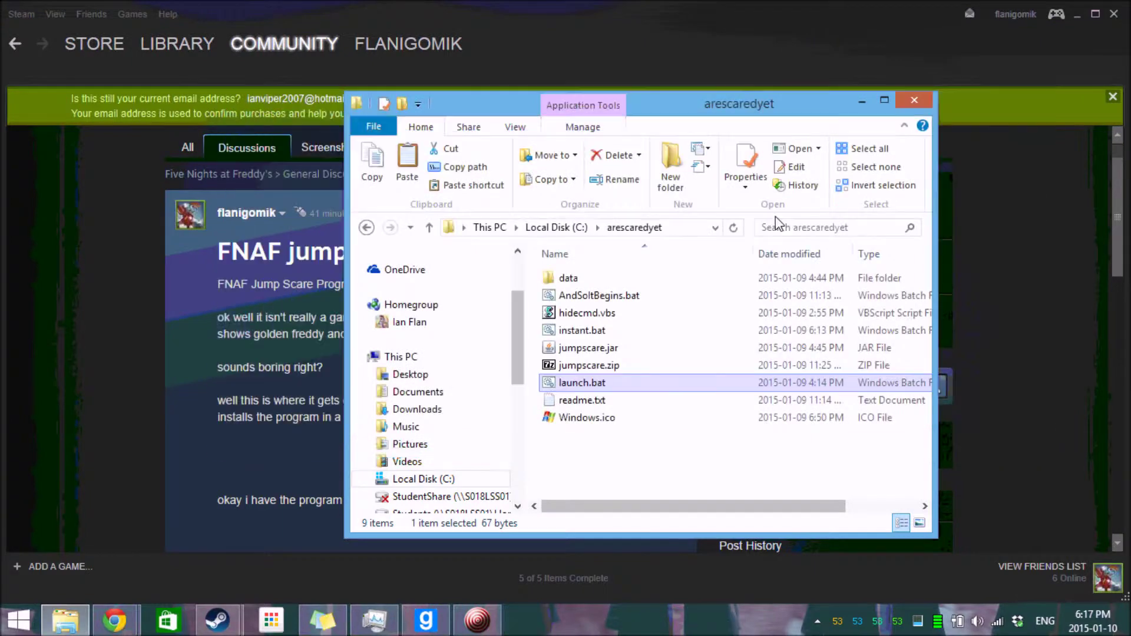
- Open hidecmd.vbs from the arescaredyet folder in Notepad using its Edit command
right_click(659, 319)
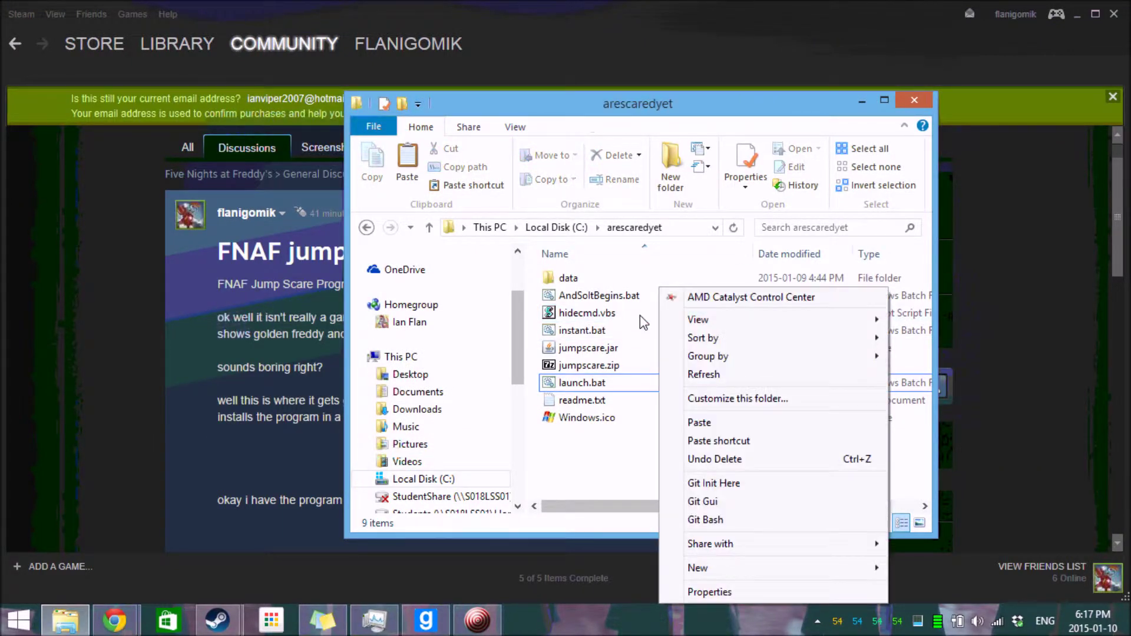
left_click(600, 318)
right_click(601, 318)
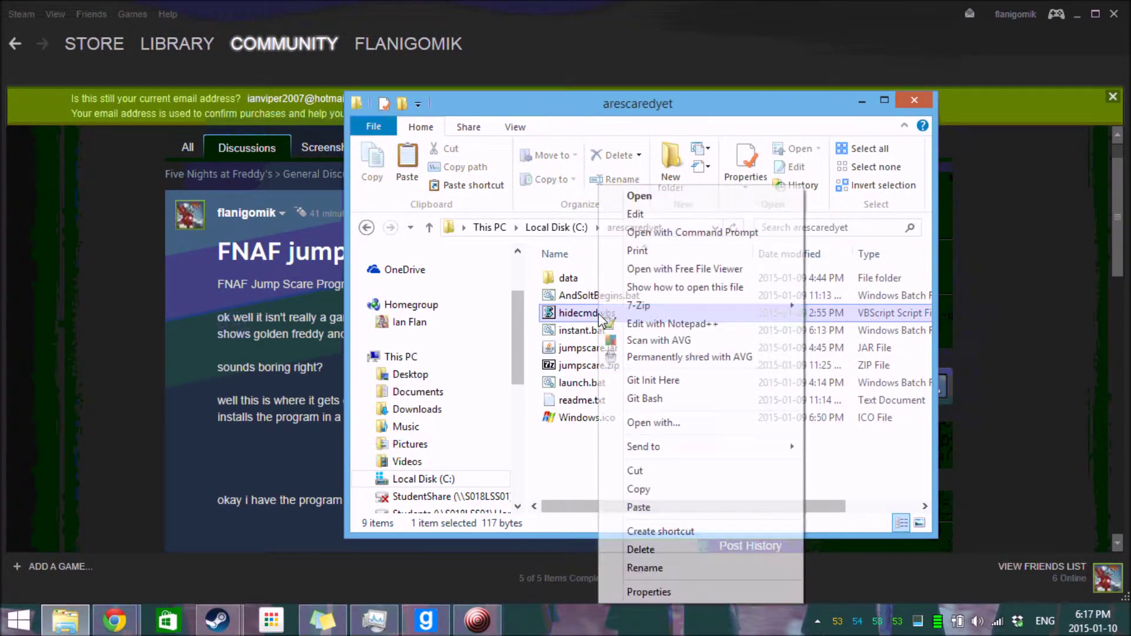
left_click(649, 218)
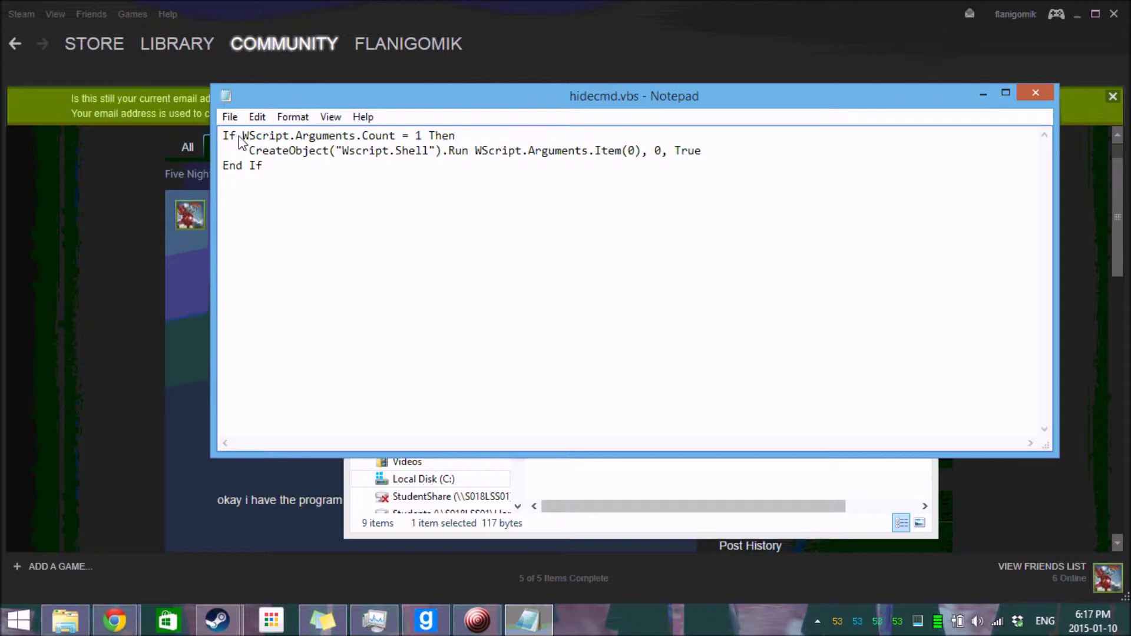
- Select the three-line WScript.Shell script text and close Notepad without changes
left_click_drag(229, 139, 232, 174)
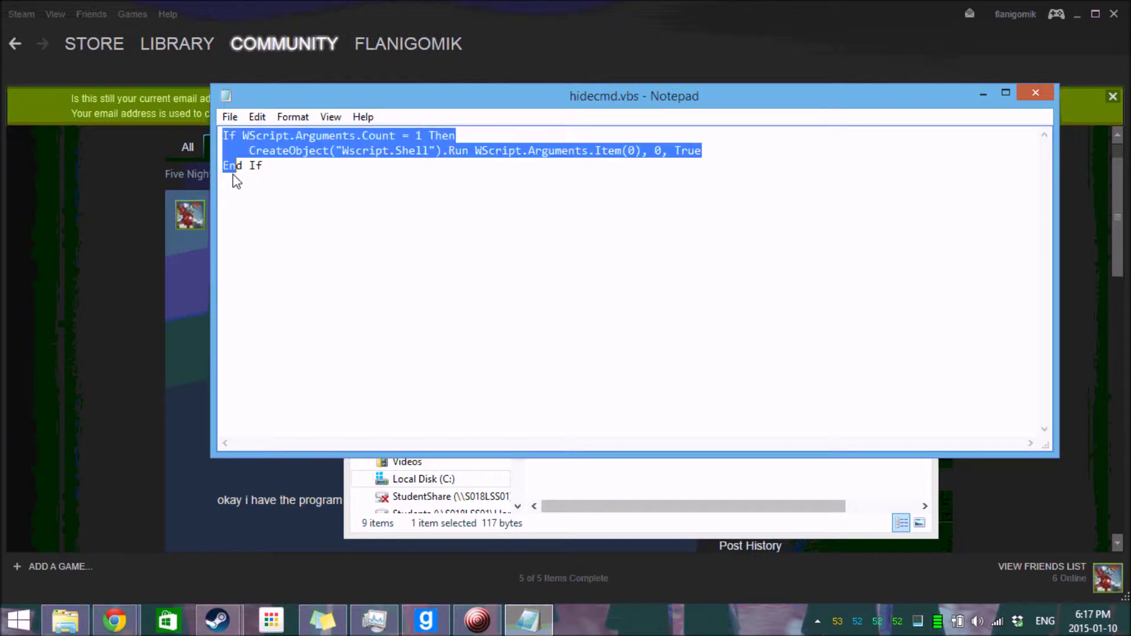
left_click(1030, 93)
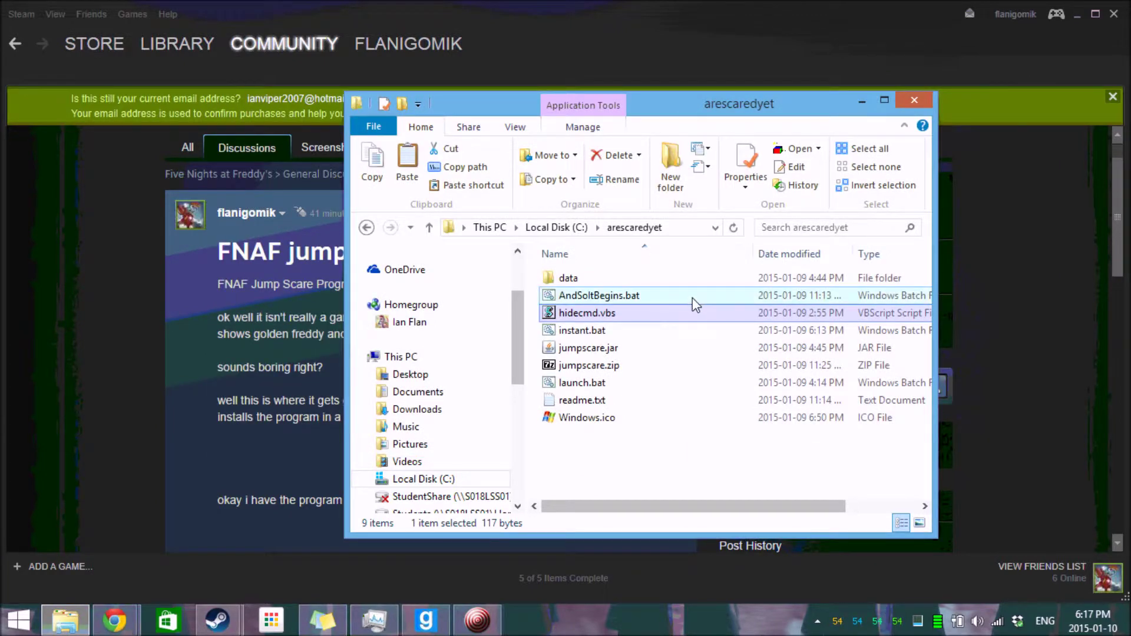
double_click(693, 300)
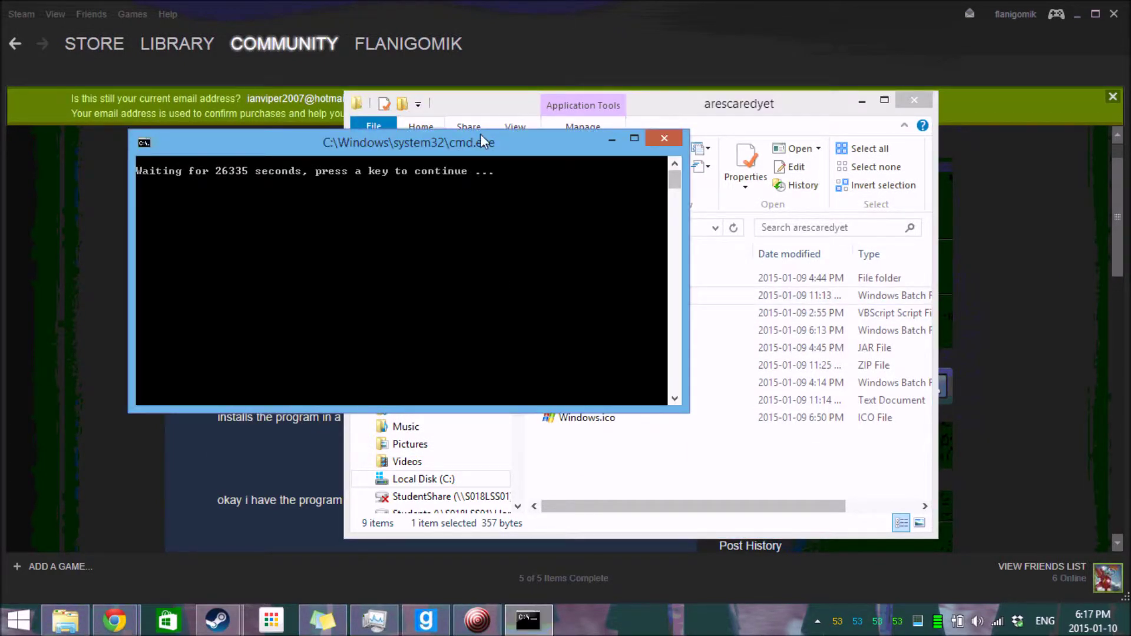
left_click_drag(321, 146, 306, 168)
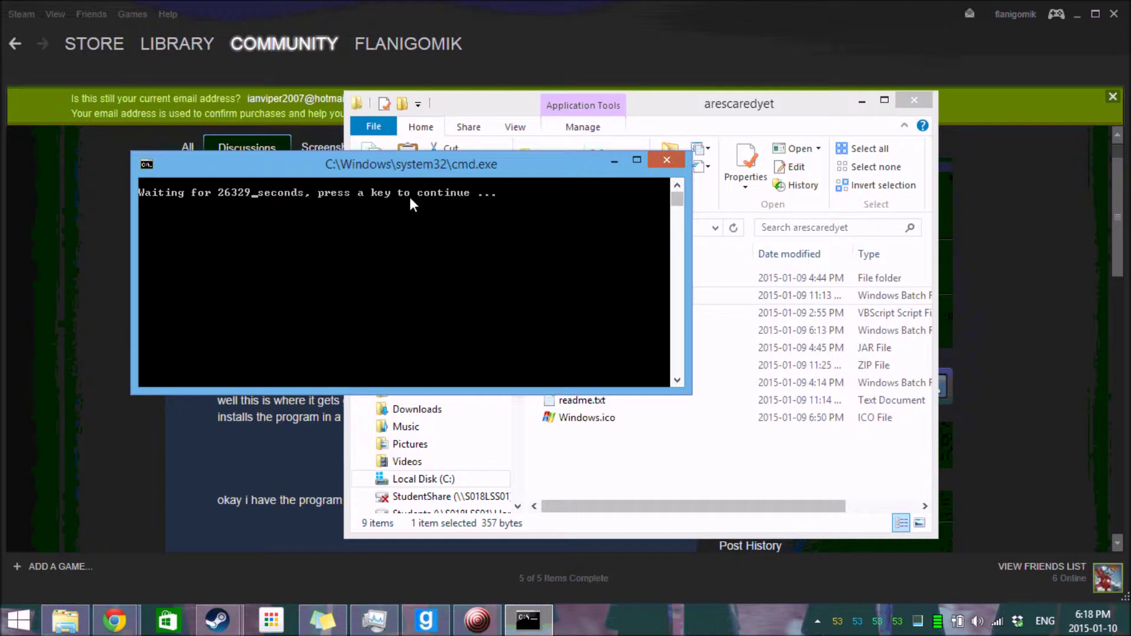
left_click(663, 158)
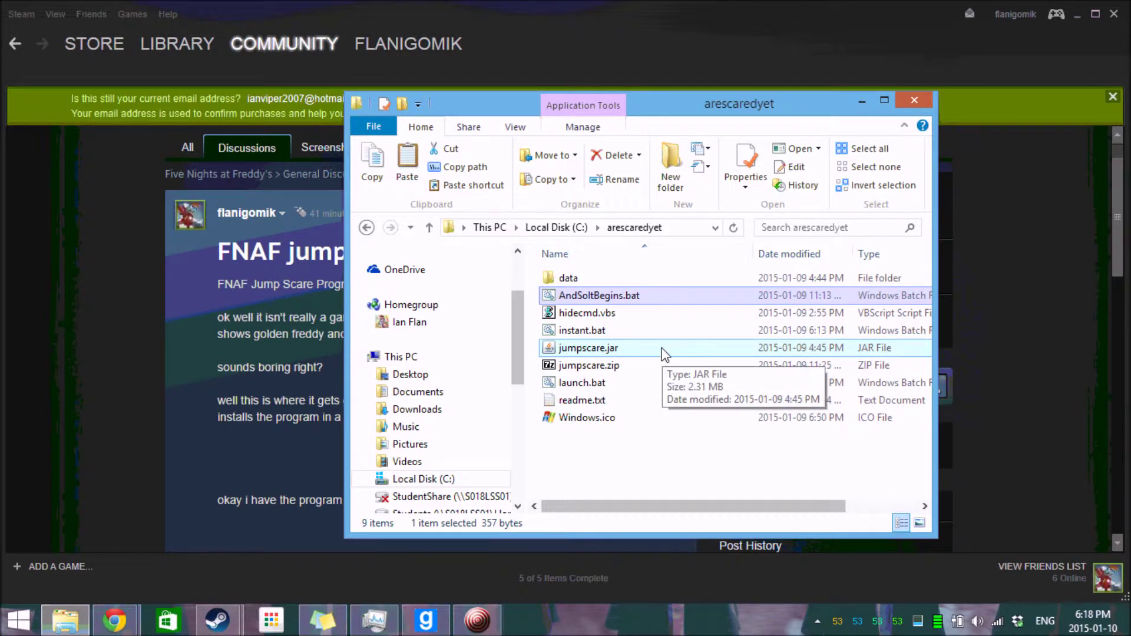
- Look over launch.bat, hidecmd.vbs and AndSoltBegins.bat, then run launch.bat and clear the selection
left_click(621, 388)
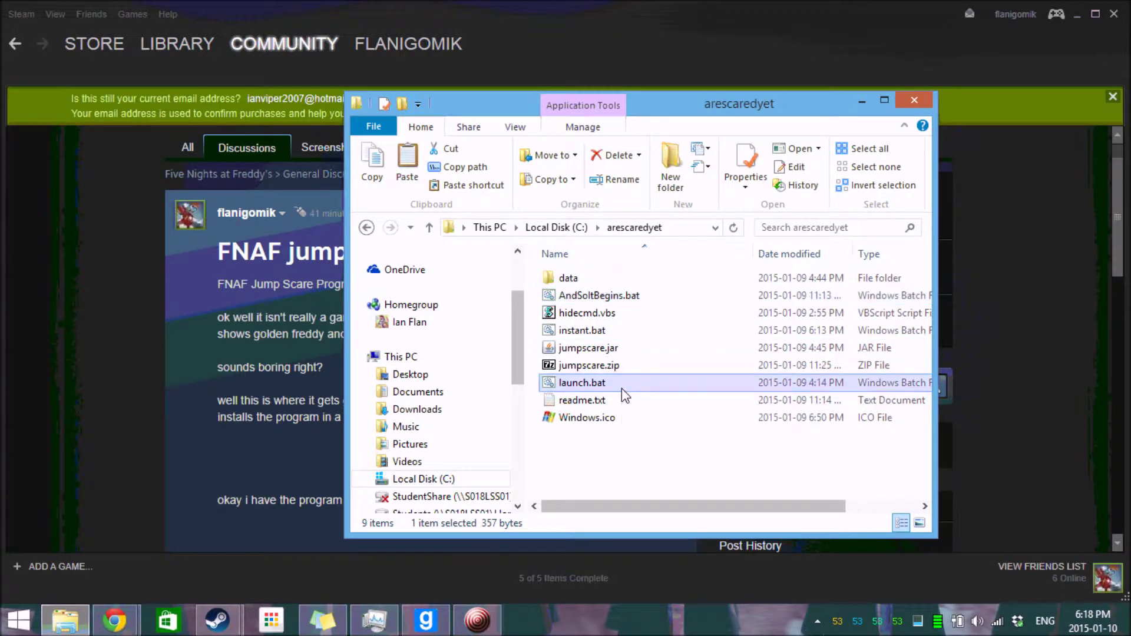
left_click(629, 321)
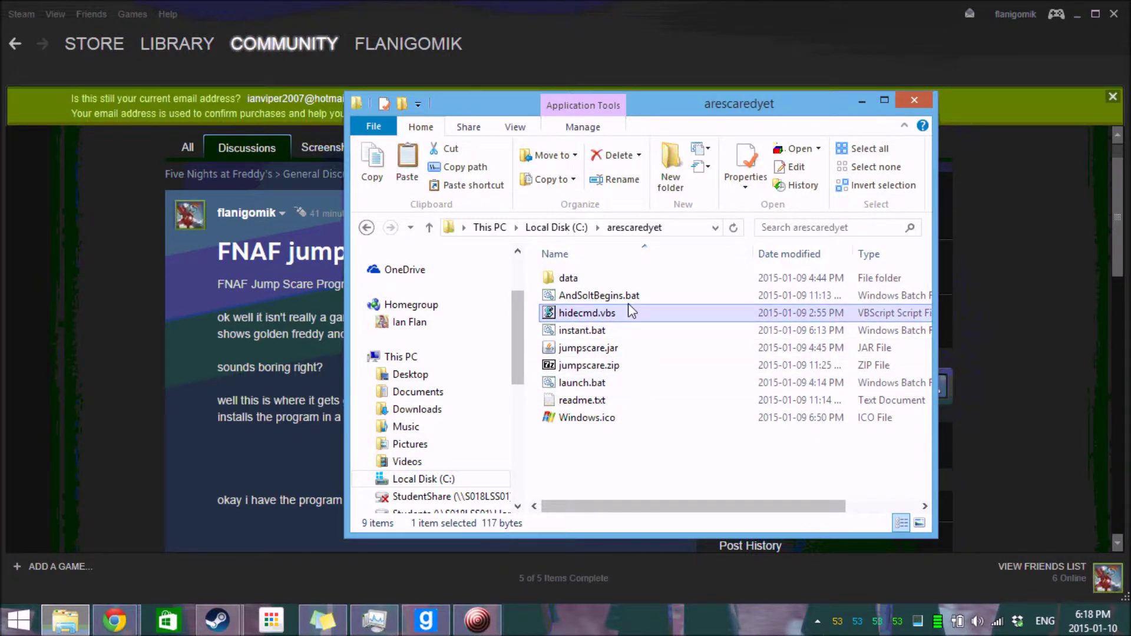
left_click(629, 302)
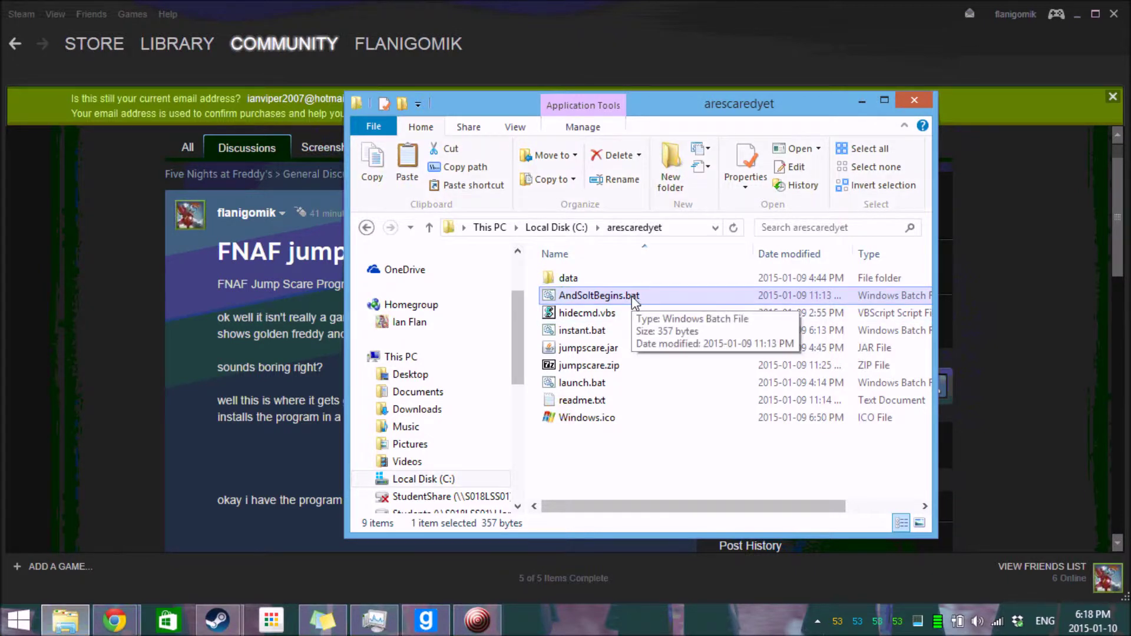
double_click(613, 383)
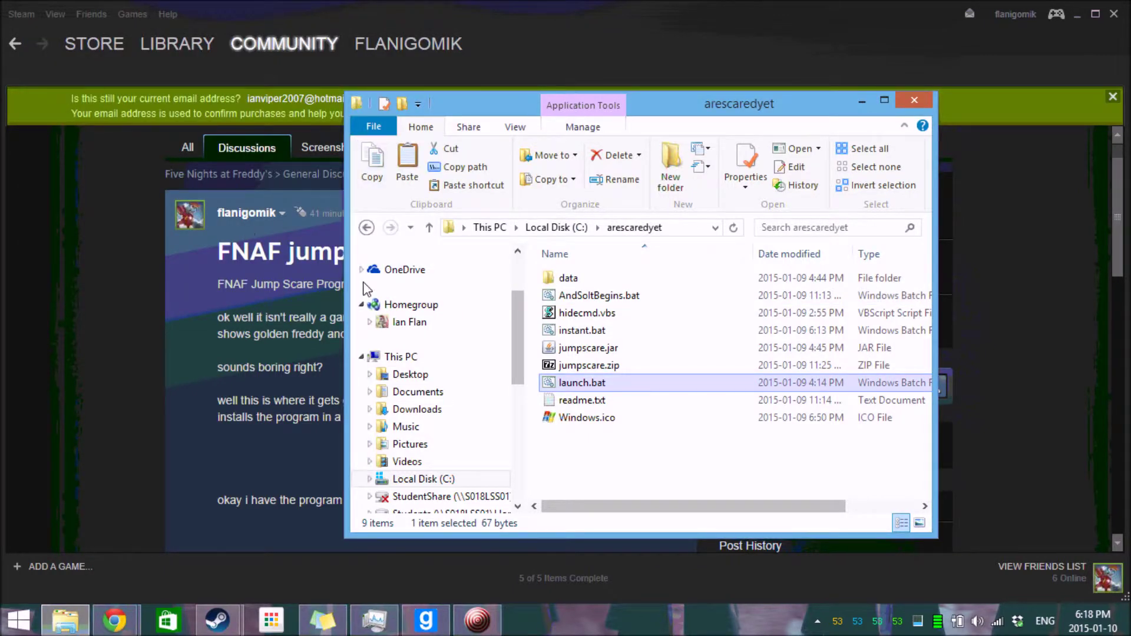
left_click(530, 336)
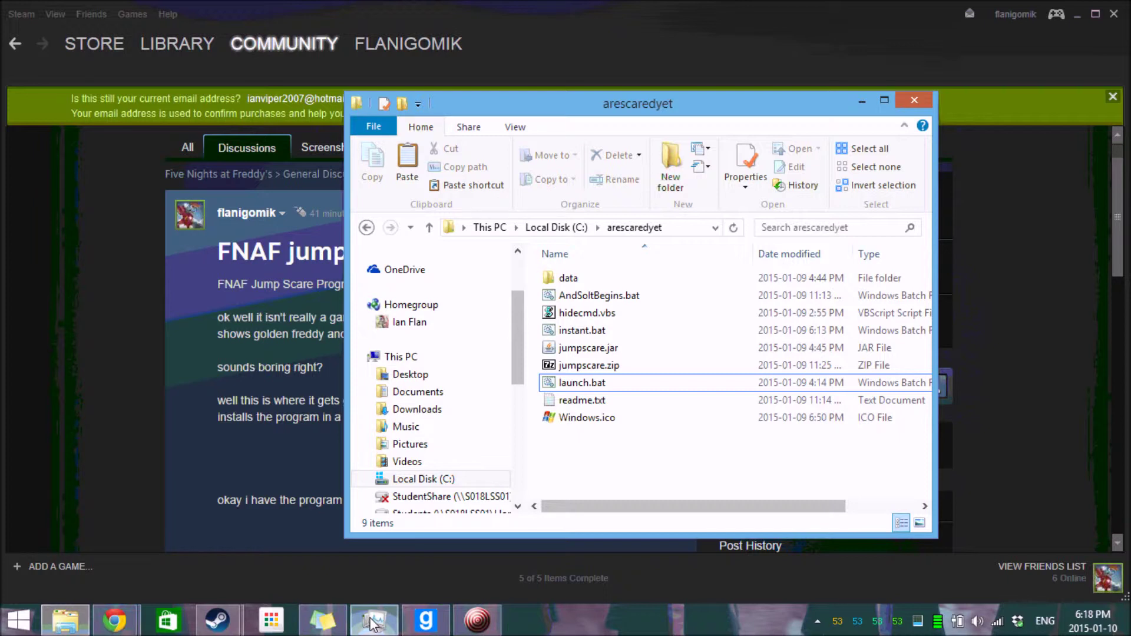
- End the Microsoft Windows Based Script Host process in Task Manager
left_click(375, 622)
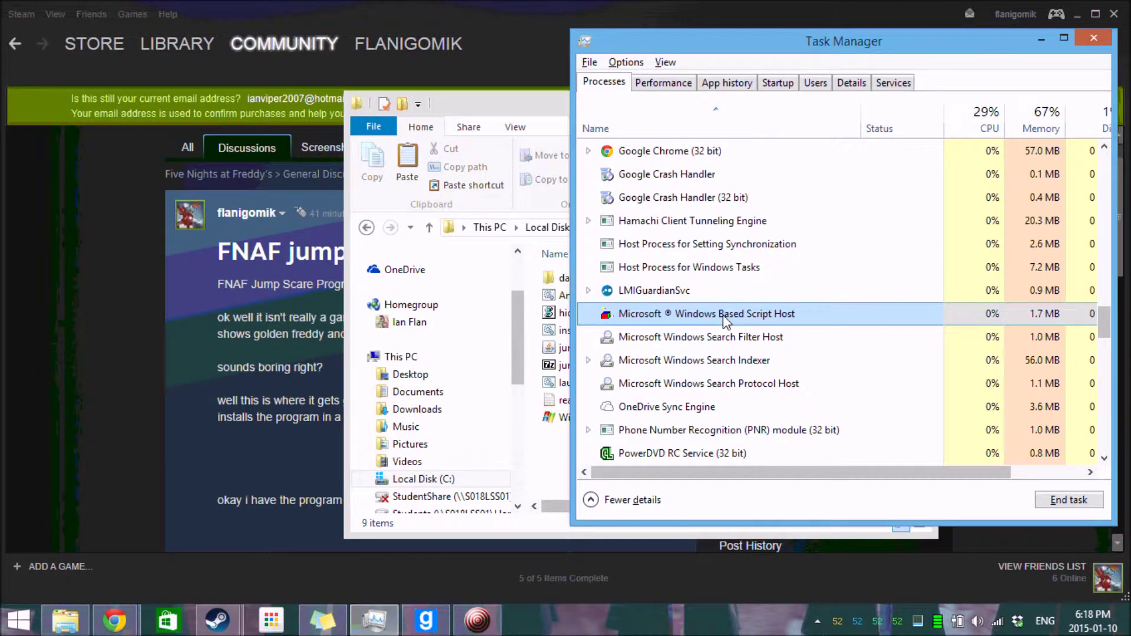
key("Delete")
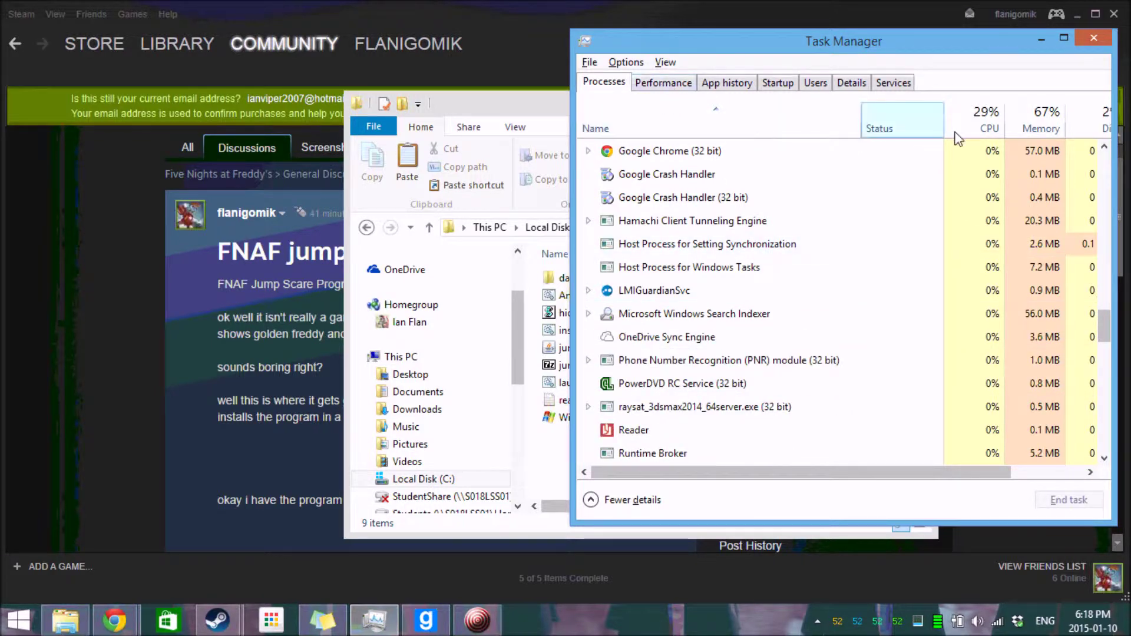
left_click_drag(1106, 339, 1113, 405)
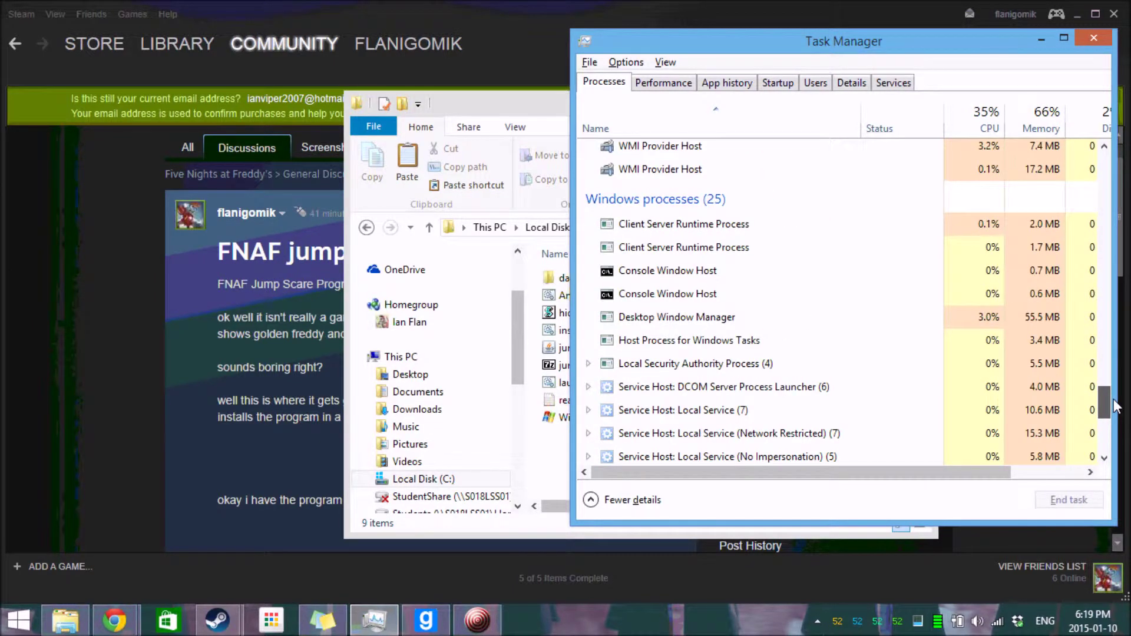
- Inspect the two Console Window Host processes, then view the Startup programs list
left_click(814, 271)
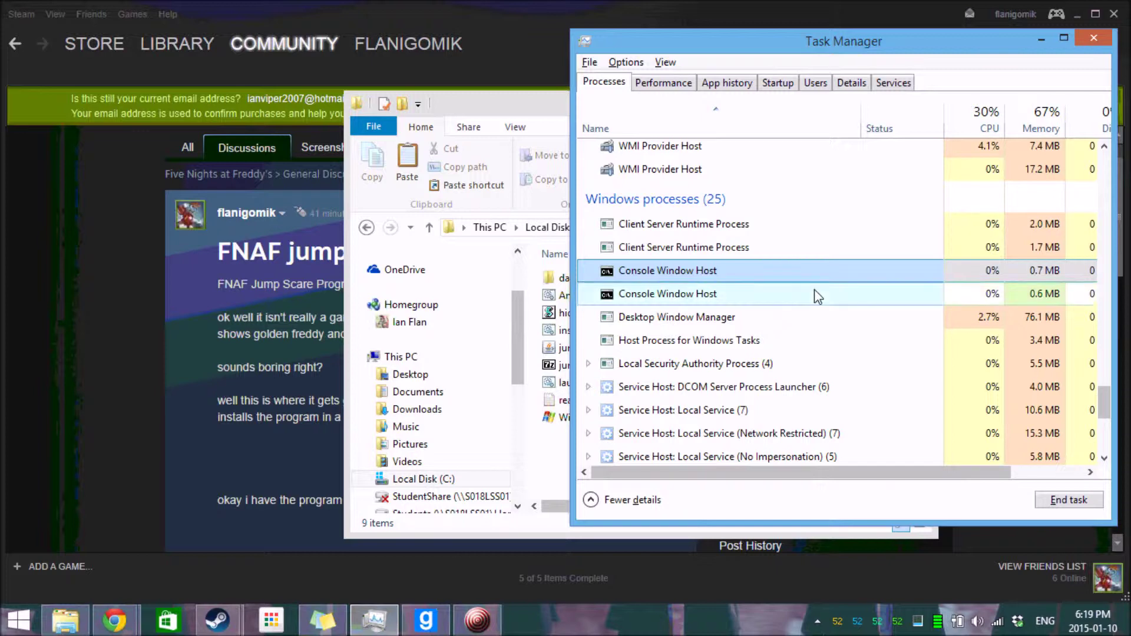
left_click(814, 289)
left_click(815, 277)
left_click(820, 296)
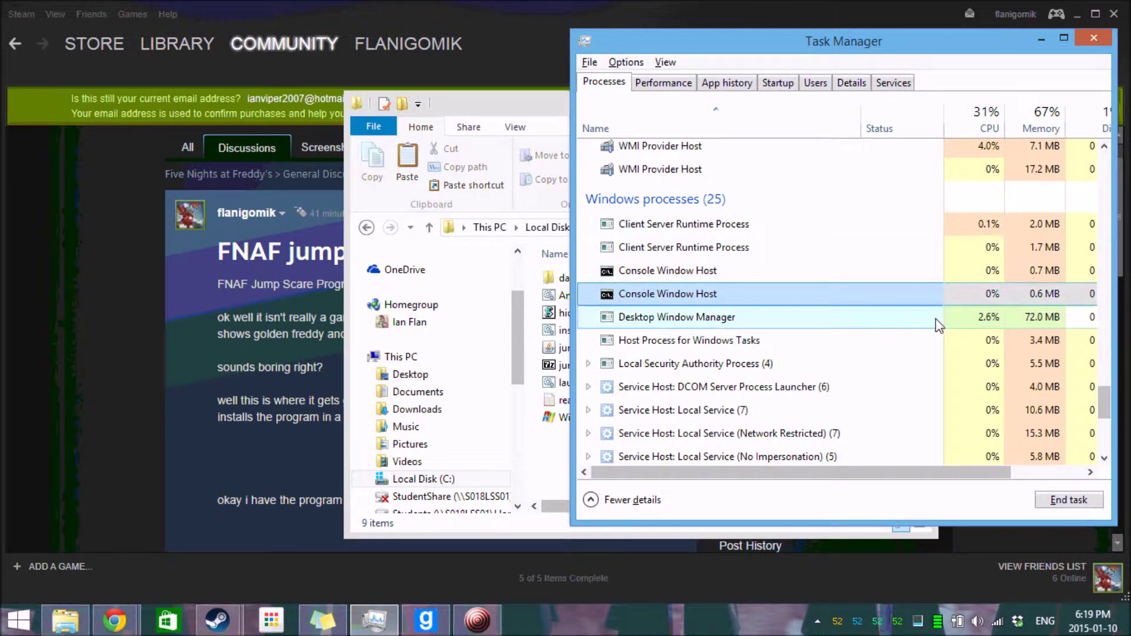
left_click_drag(1103, 417, 1121, 164)
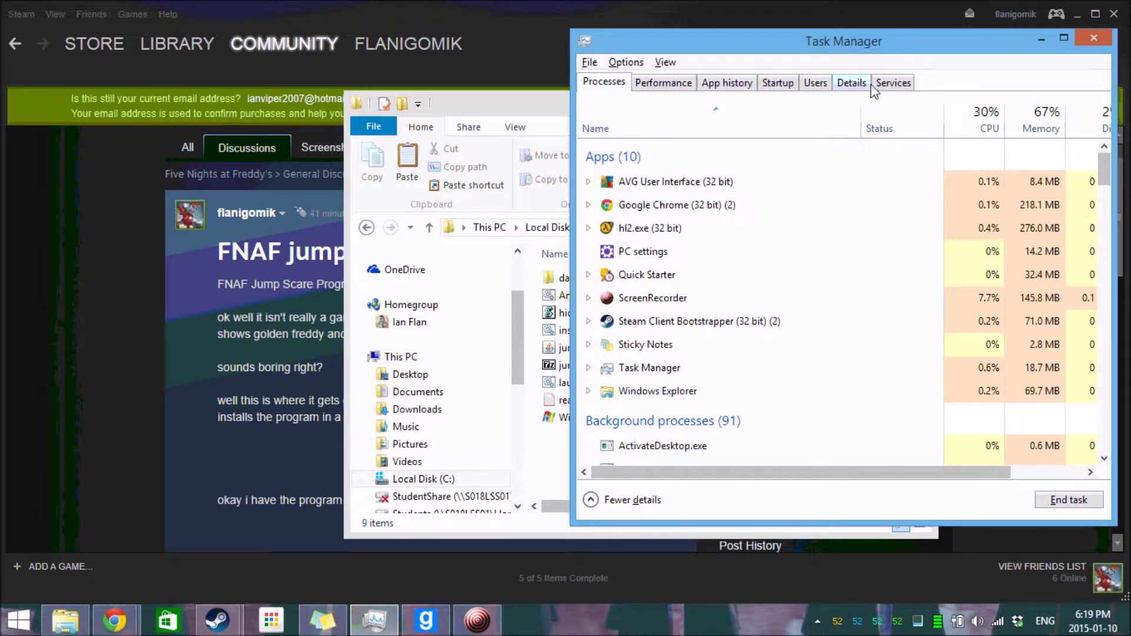
left_click(778, 83)
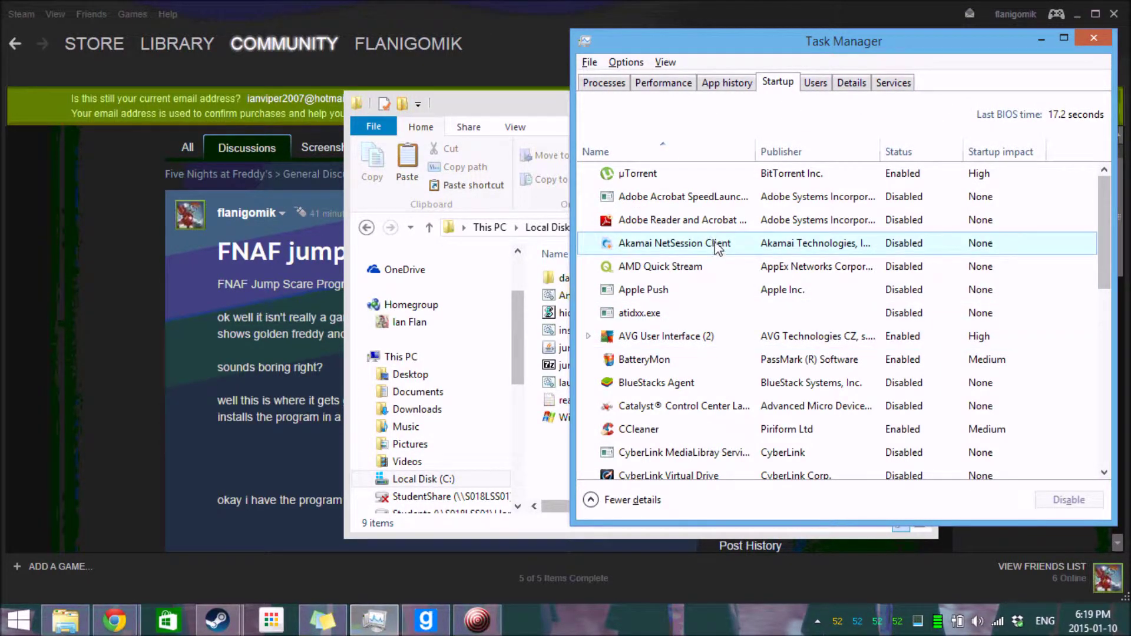
- Find launch.bat in the Startup list and disable it
left_click(715, 384)
type("lau")
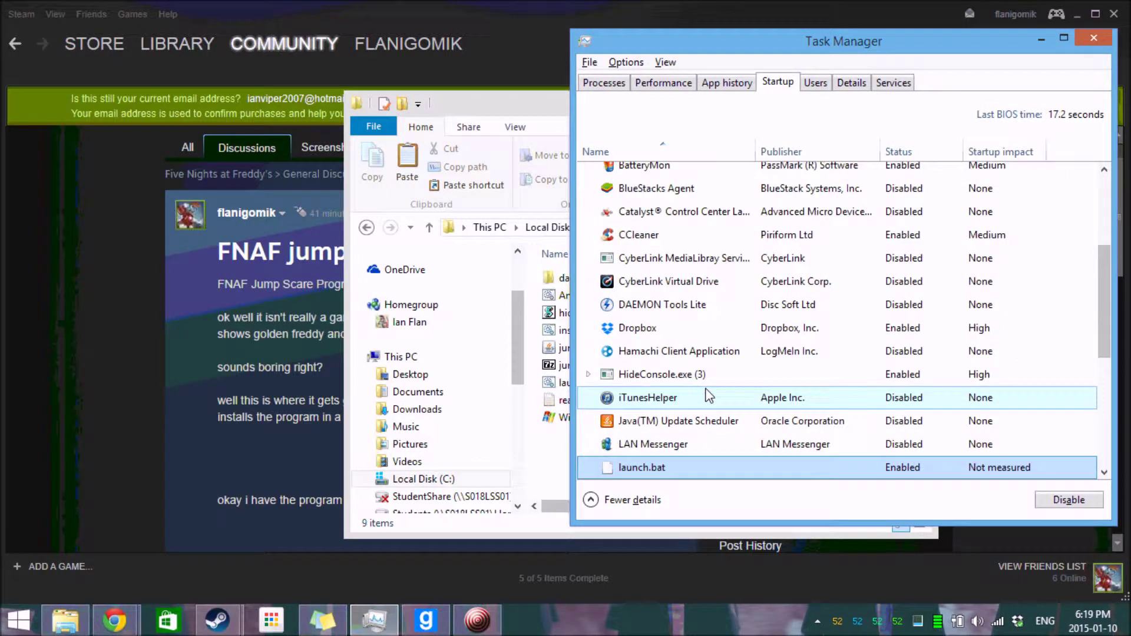
scroll(707, 396, "down", 1)
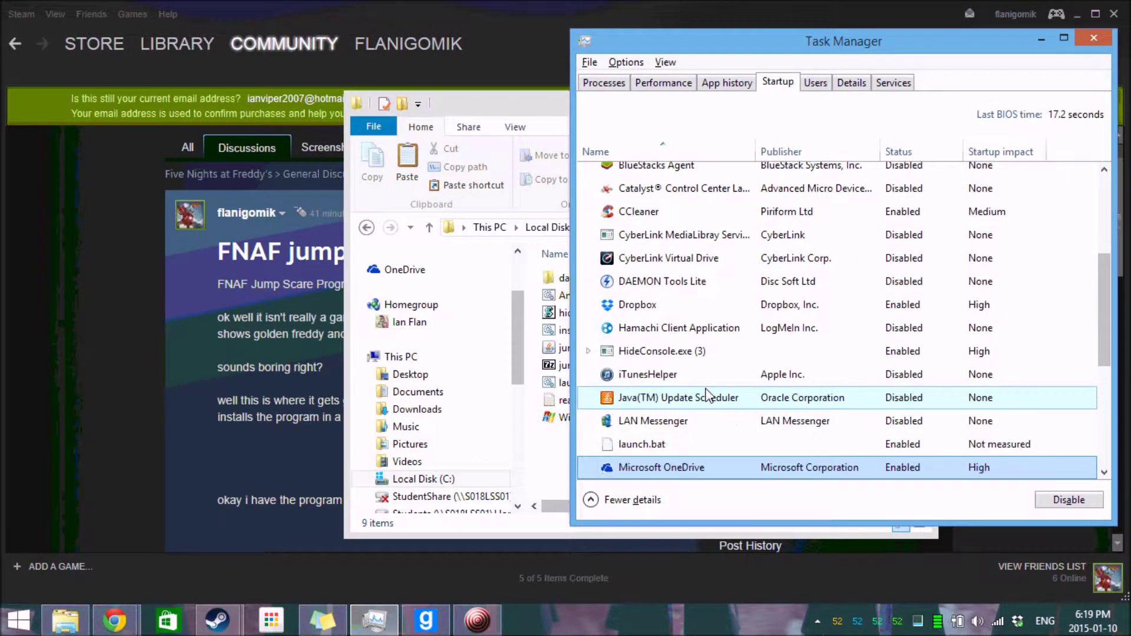
right_click(707, 455)
left_click(732, 462)
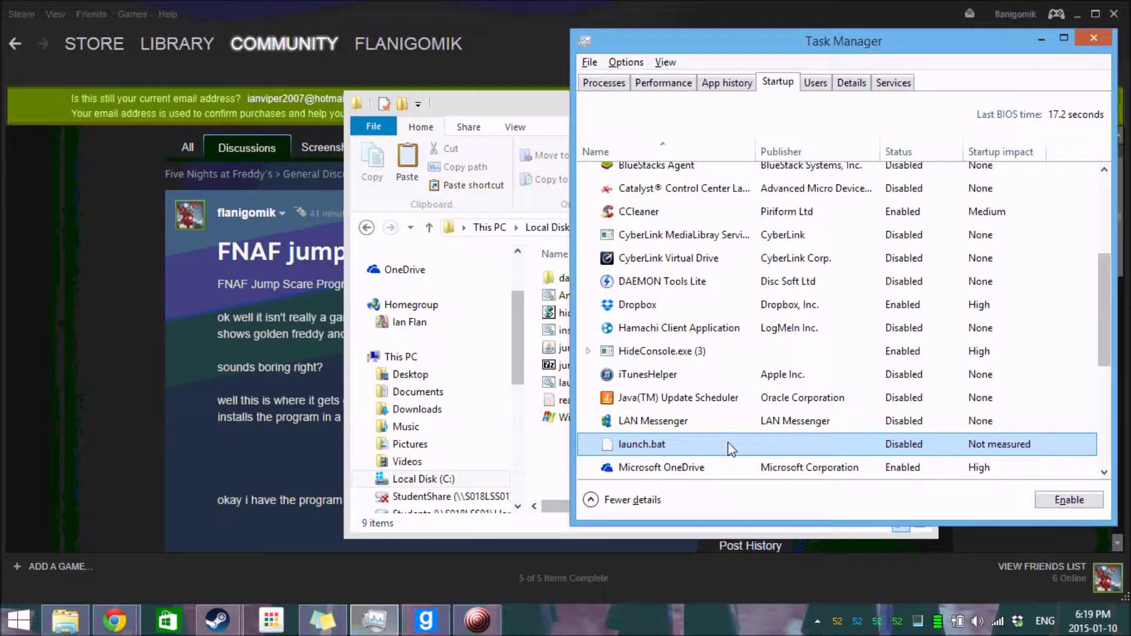
- Re-enable launch.bat at startup, then move and minimize Task Manager
right_click(731, 449)
left_click(743, 453)
left_click_drag(958, 44, 731, 101)
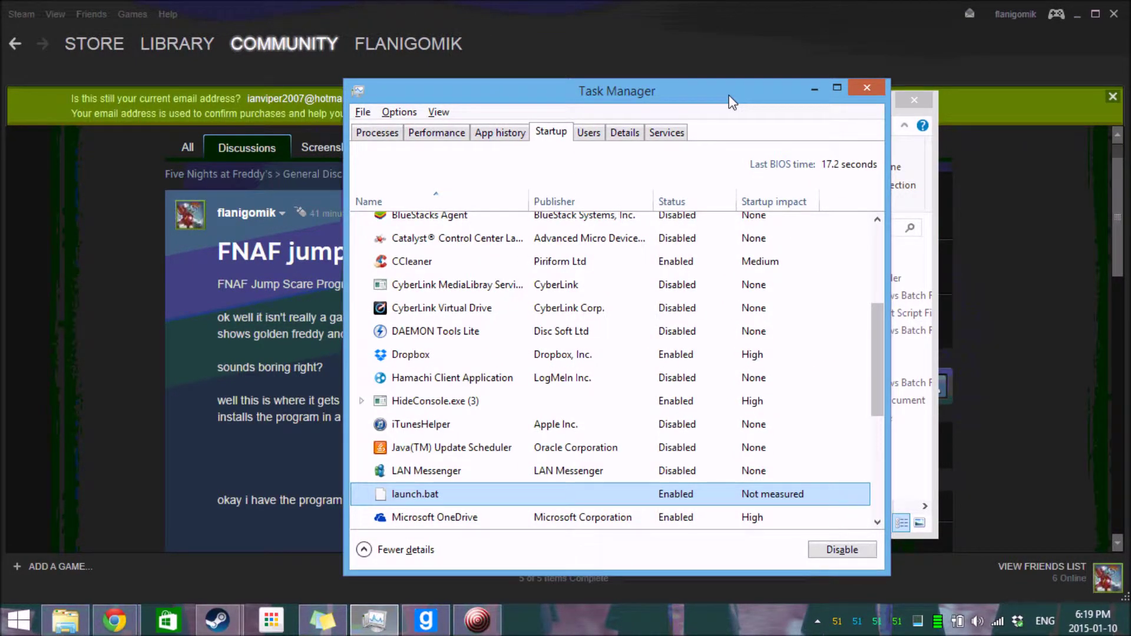
left_click(815, 89)
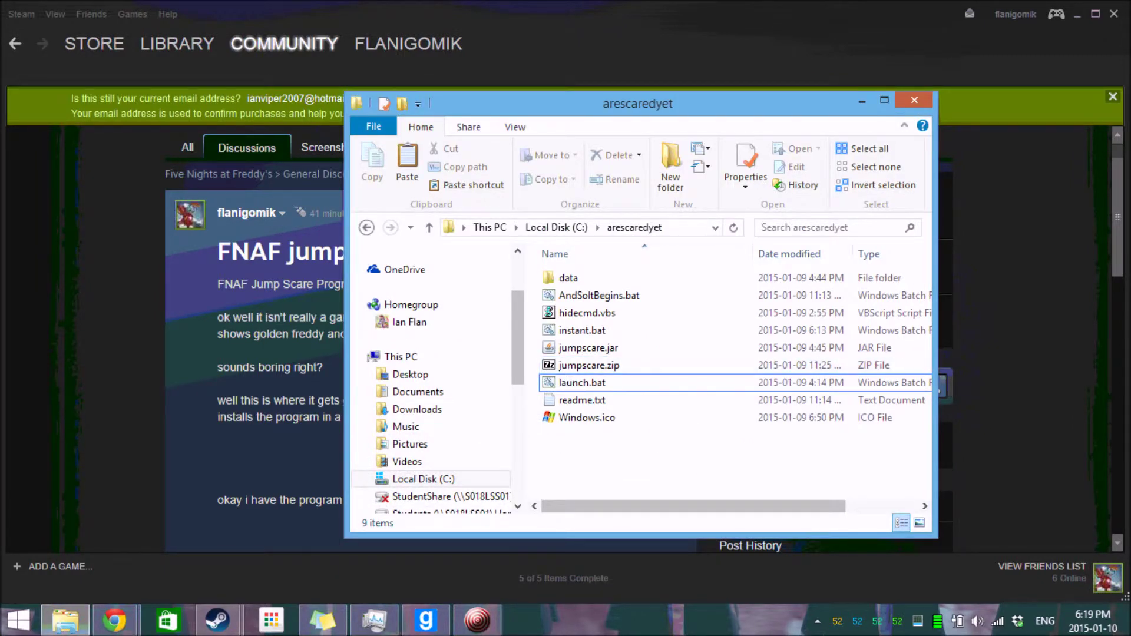
mouse_move(462, 627)
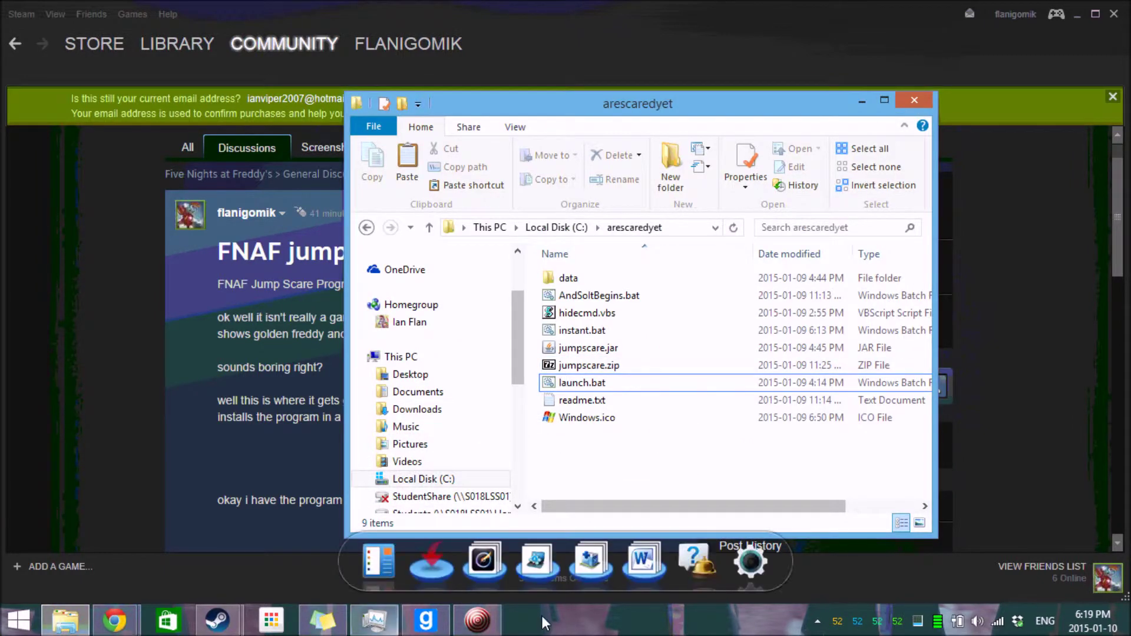
left_click(384, 564)
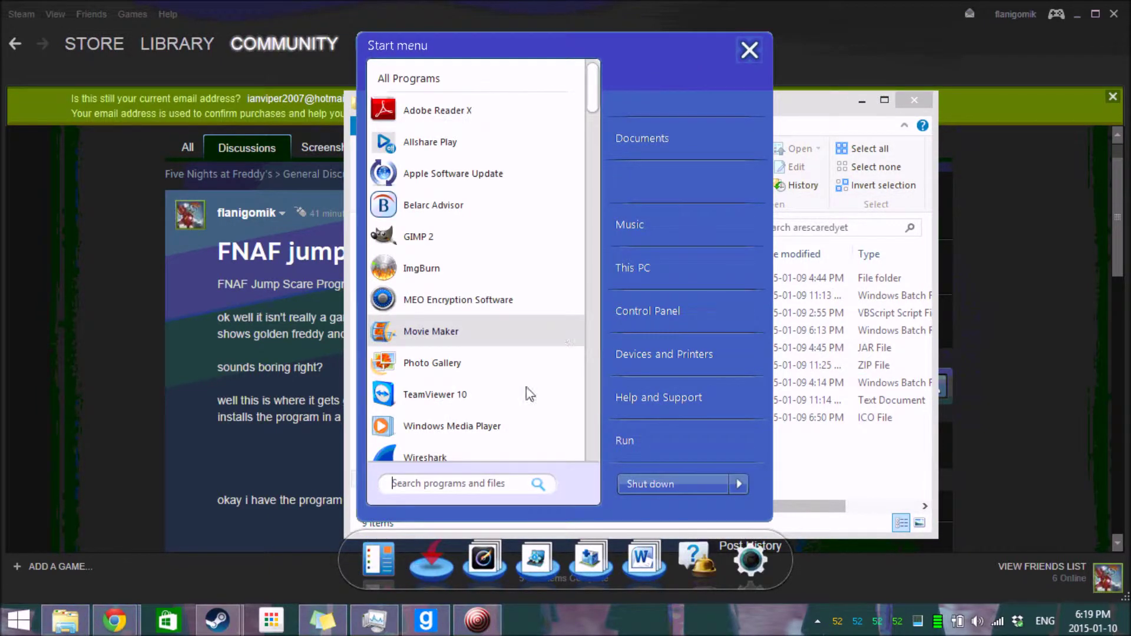
left_click_drag(595, 83, 601, 400)
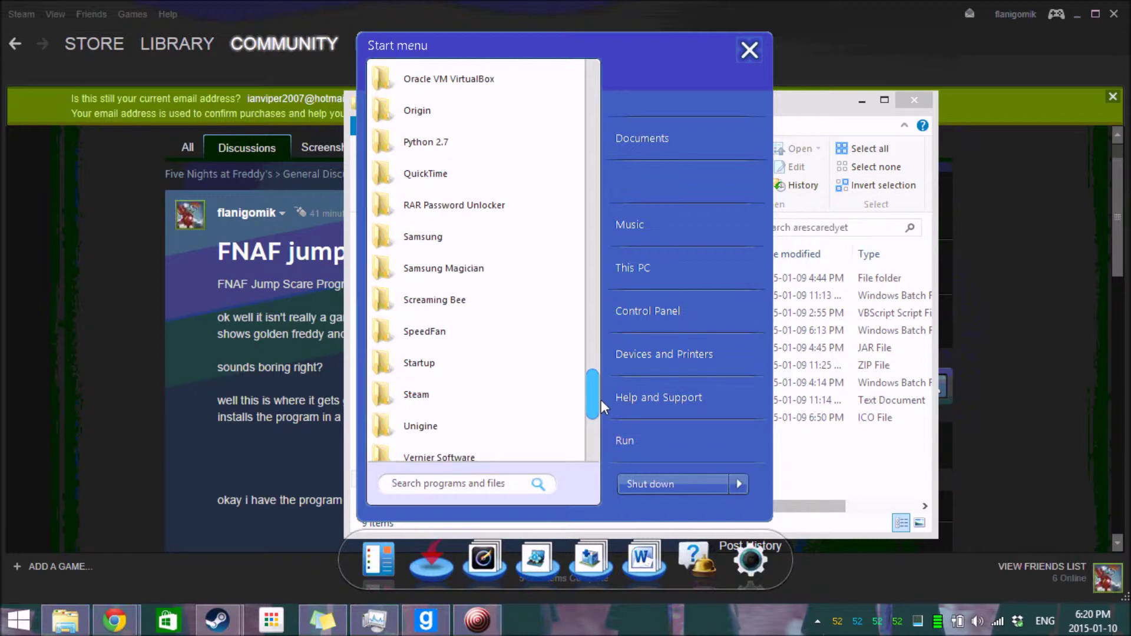
left_click(526, 360)
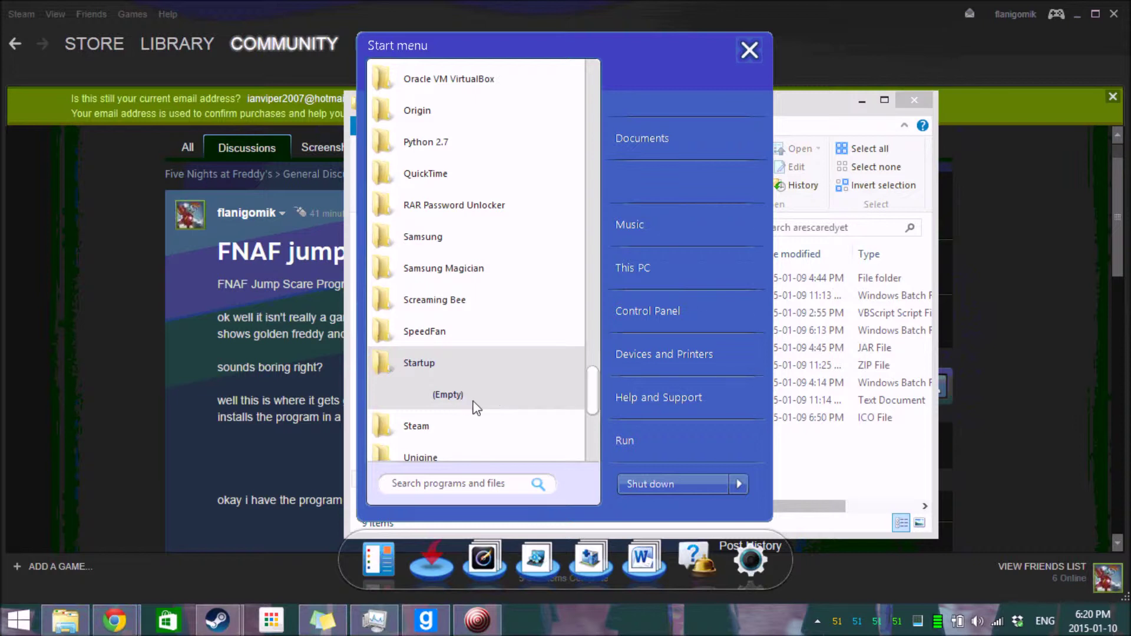
left_click(751, 55)
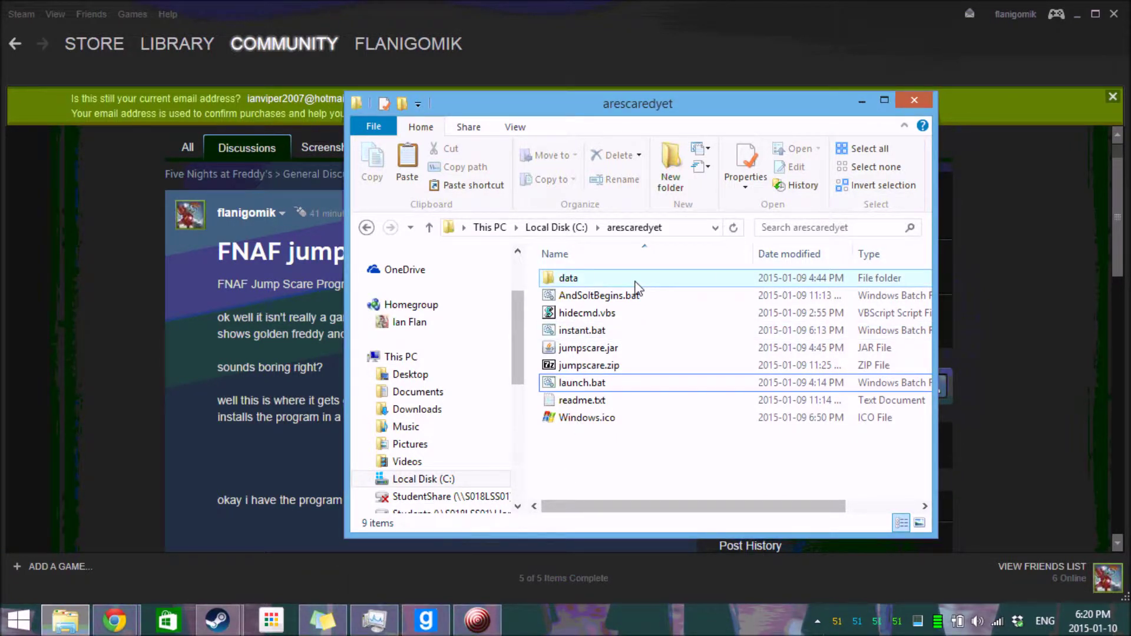
- Check Large.jpeg inside the data folder, then return to the arescaredyet folder
mouse_move(636, 287)
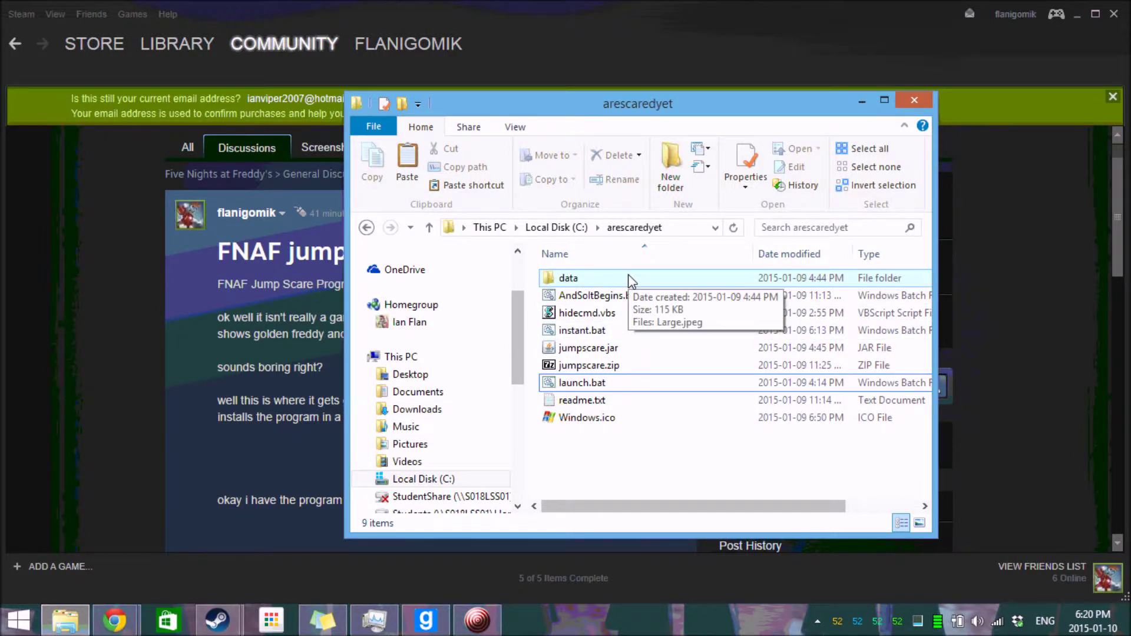
left_click(631, 281)
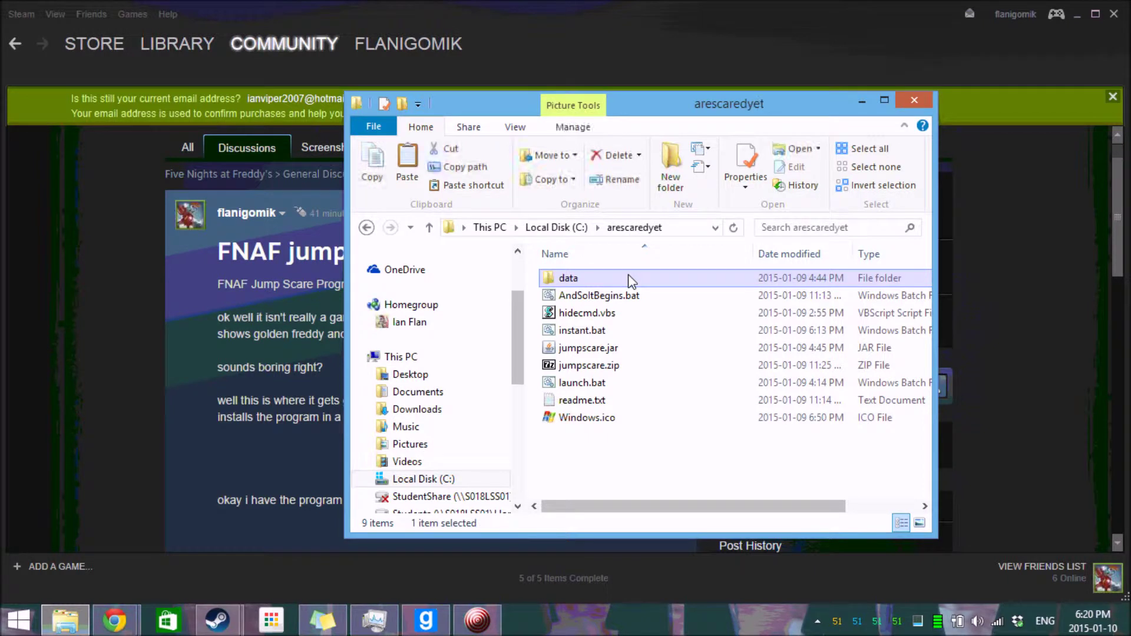
double_click(629, 278)
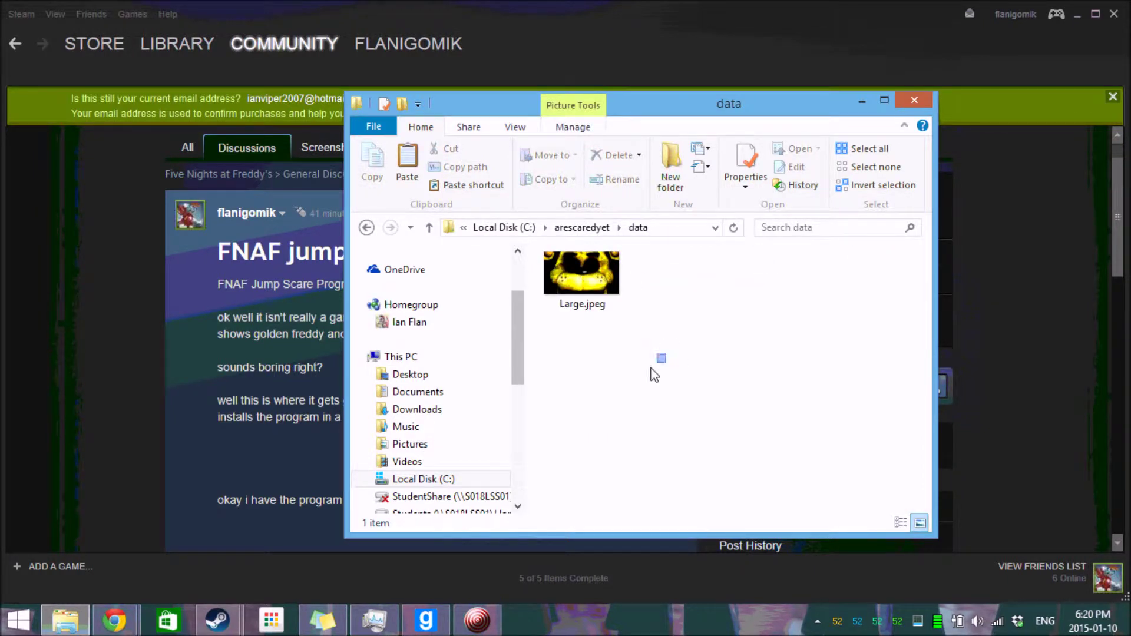
mouse_move(650, 369)
left_mouse_down()
mouse_move(615, 413)
mouse_move(665, 265)
mouse_move(652, 356)
left_mouse_up()
left_click(566, 275)
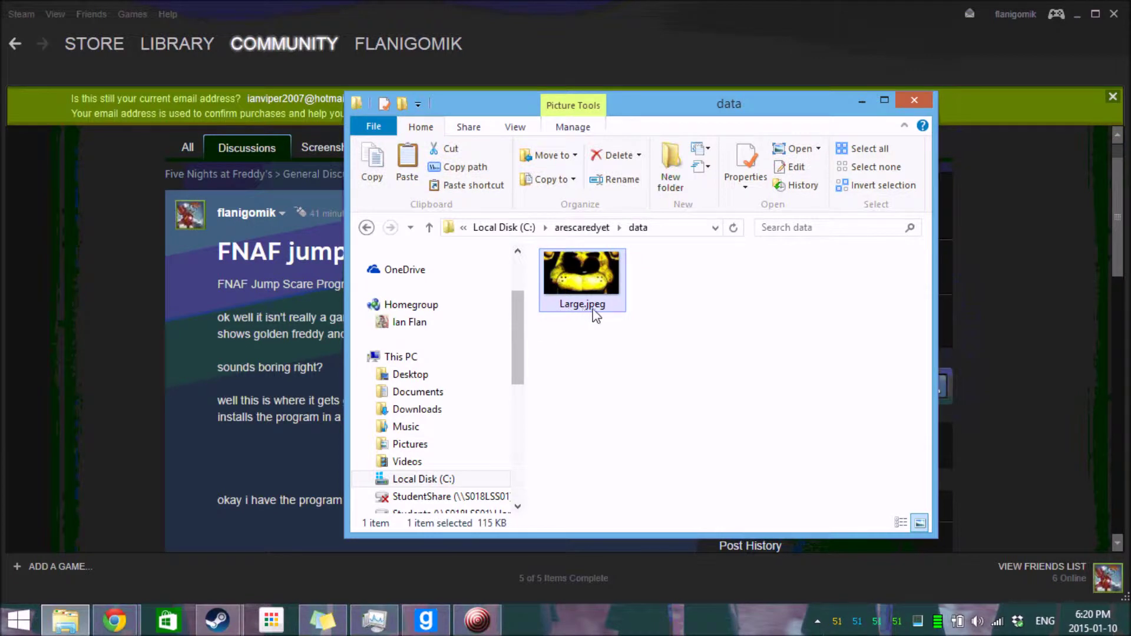
left_click(642, 305)
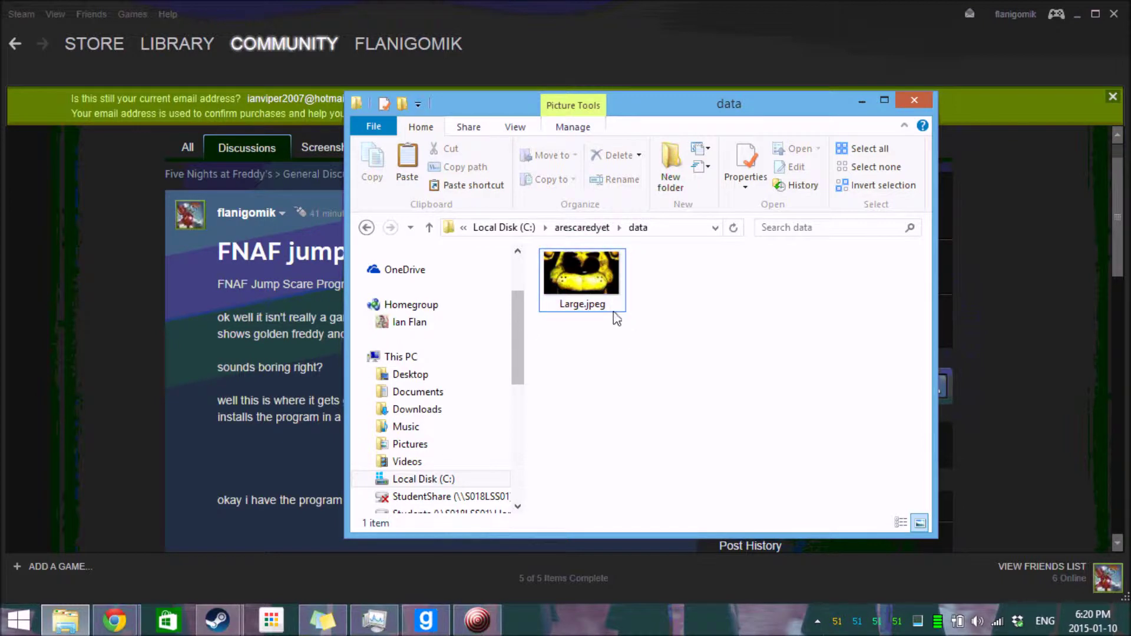
left_click(584, 227)
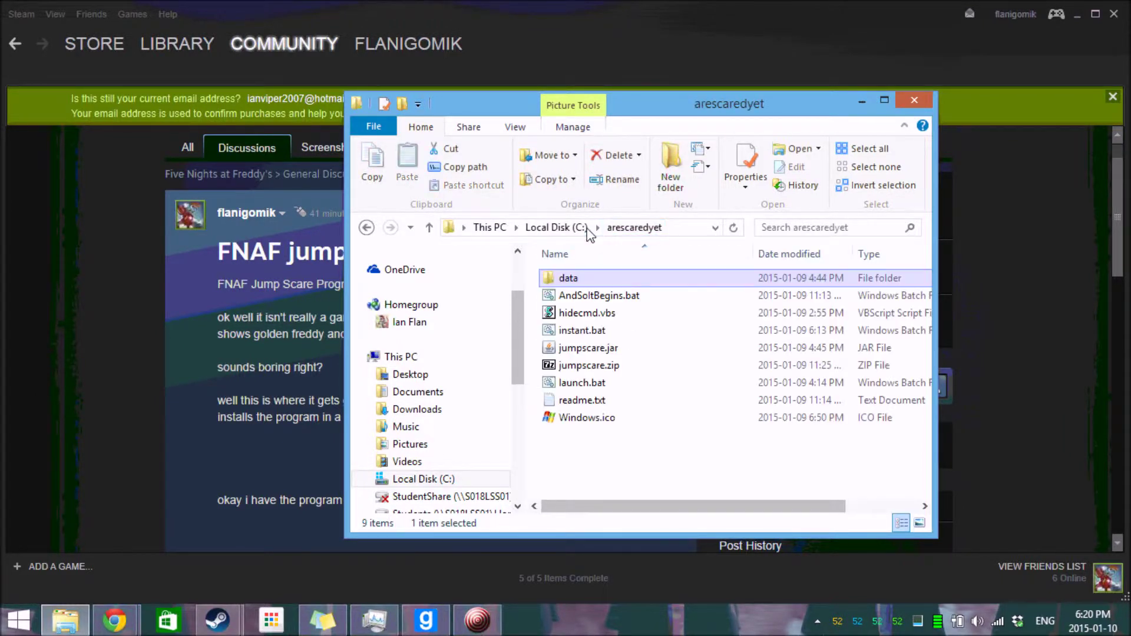
- Open jumpscare.jar as an archive with 7-Zip > Open archive
left_click(613, 352)
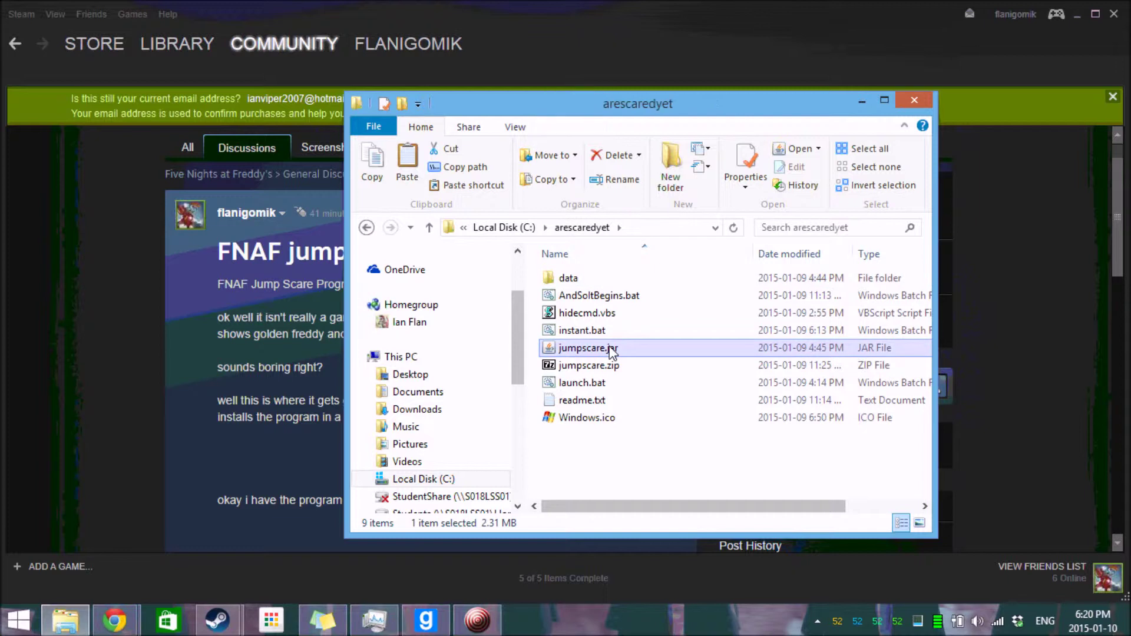
right_click(612, 353)
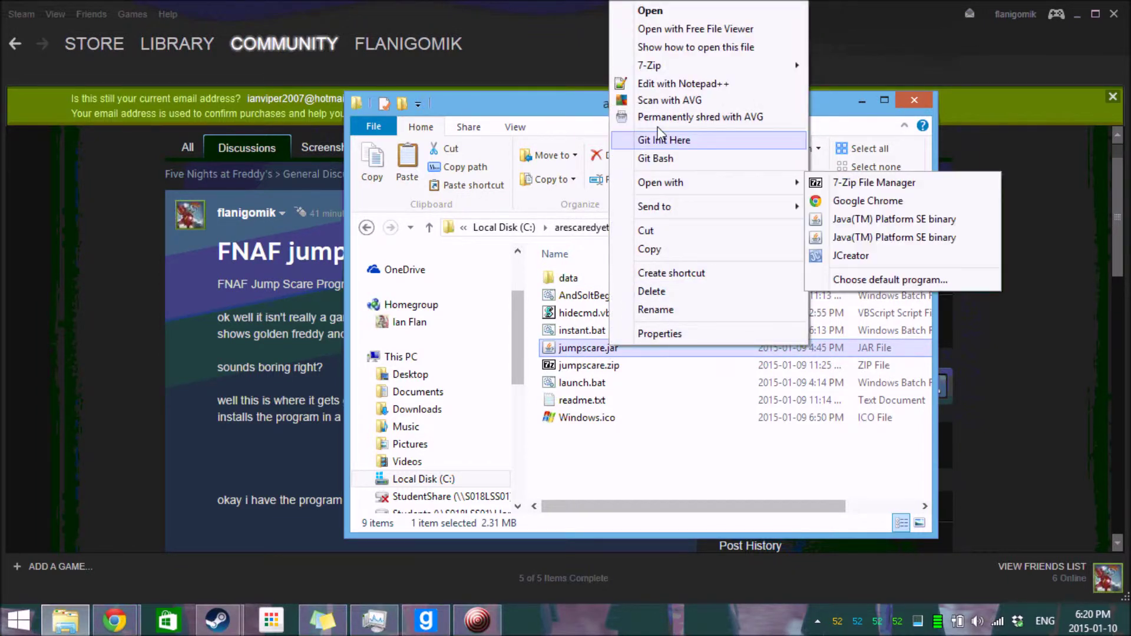
mouse_move(666, 65)
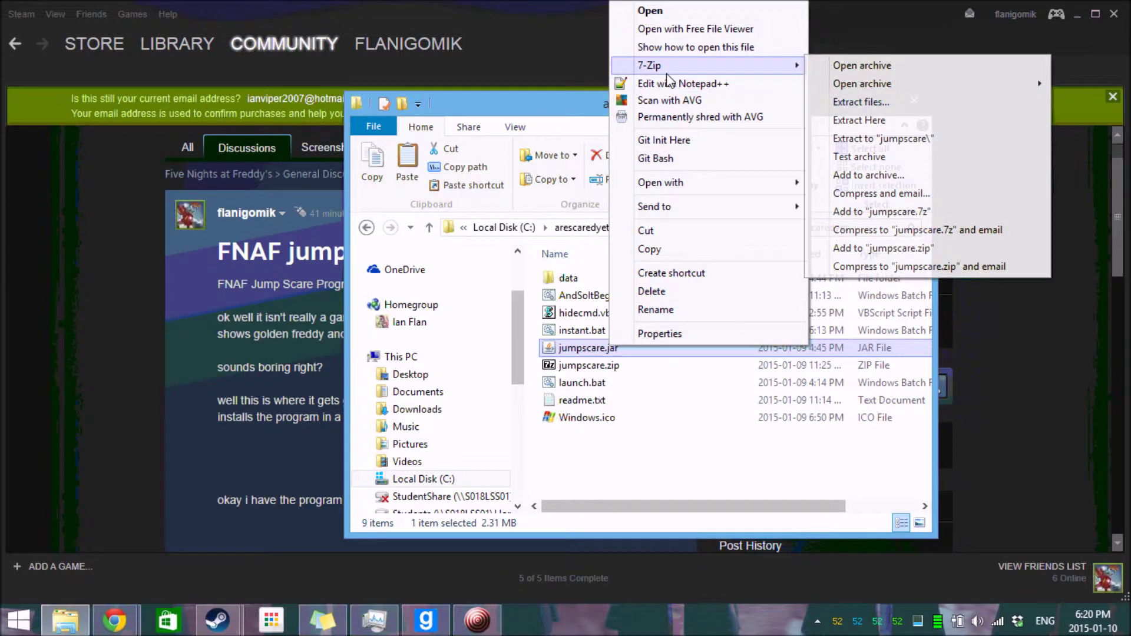
left_click(838, 67)
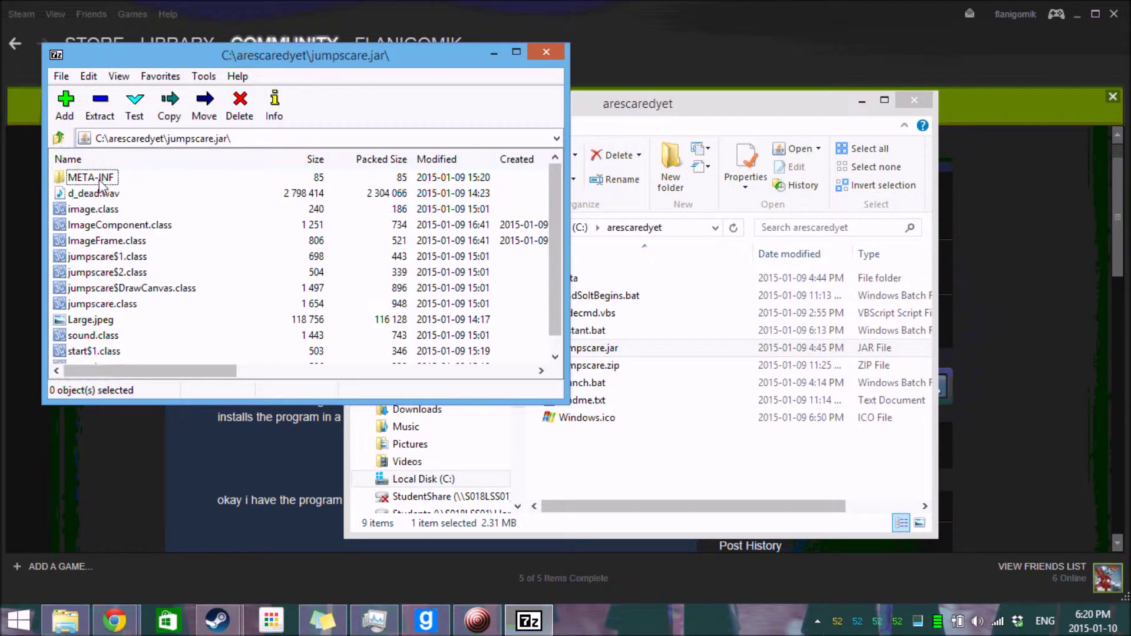
left_click(105, 193)
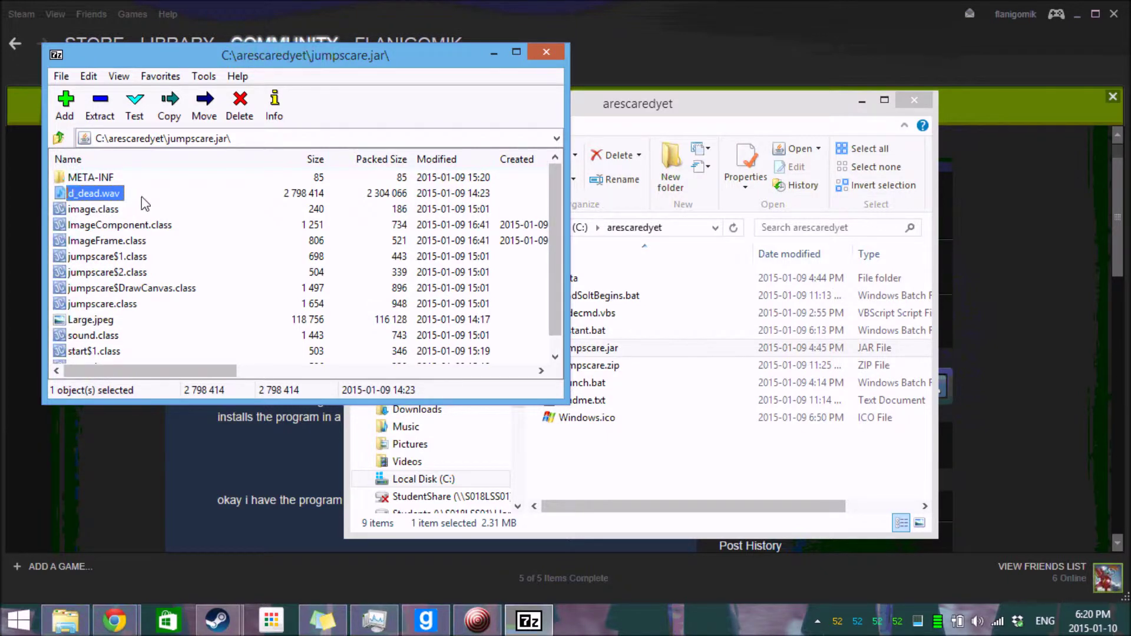
left_click(107, 324)
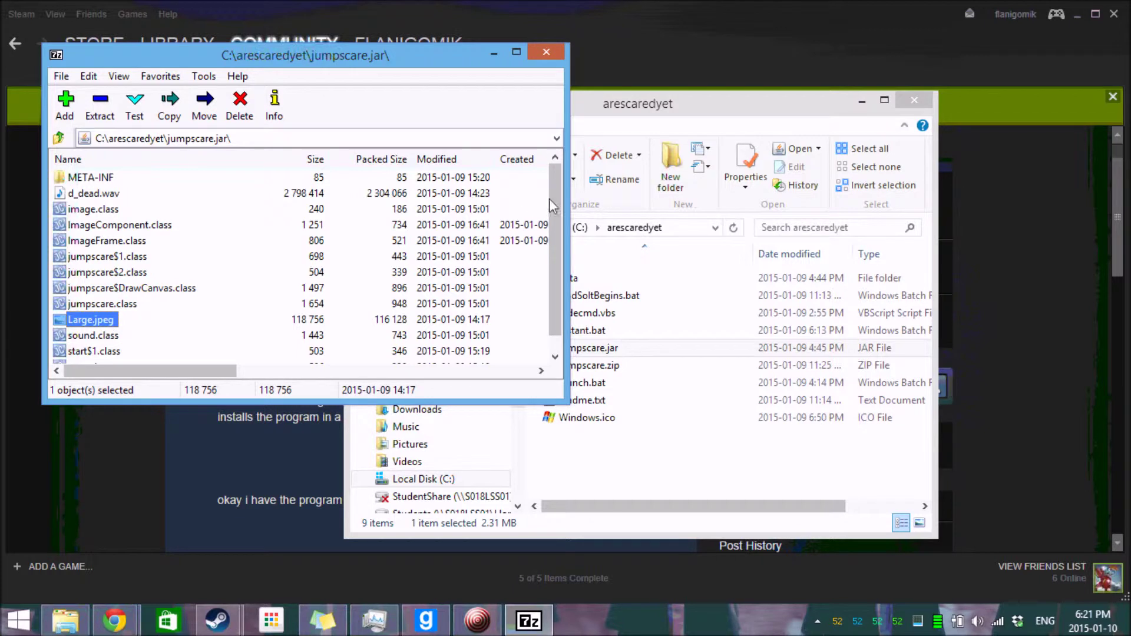
left_click_drag(550, 199, 552, 231)
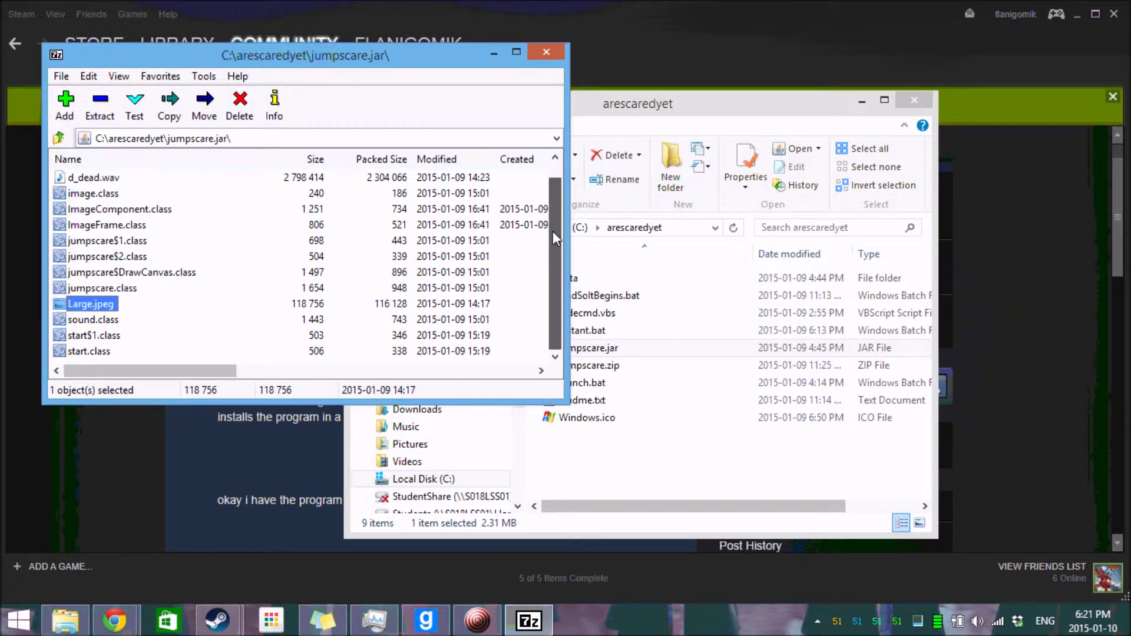
left_click(72, 354)
left_click(74, 335)
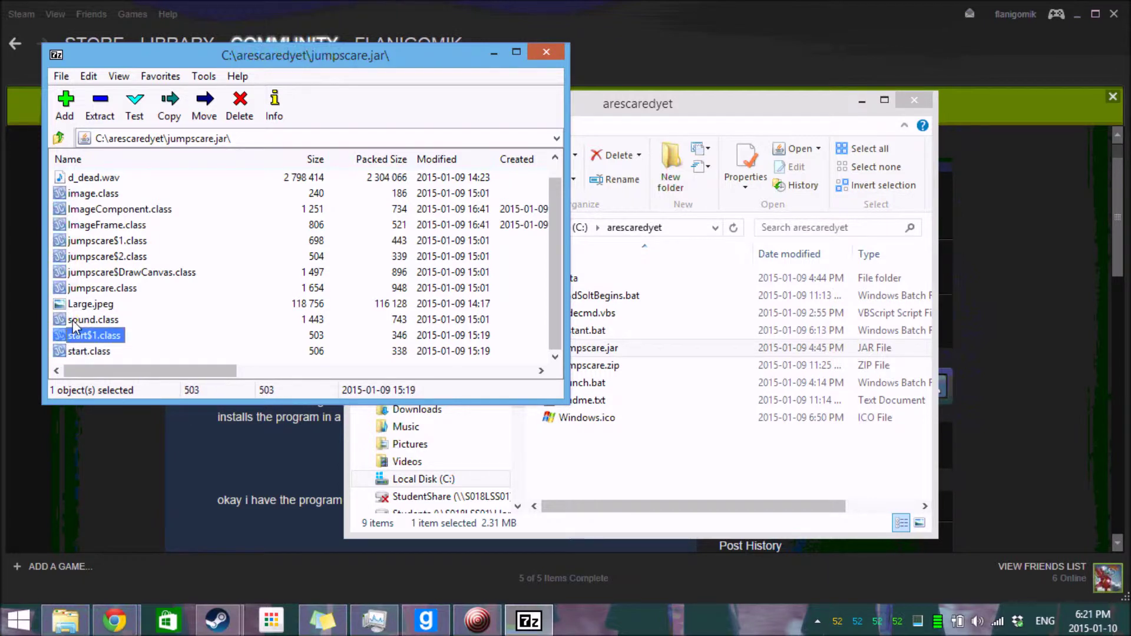
left_click(73, 321)
left_click(109, 258)
left_click(105, 286)
left_click(108, 272)
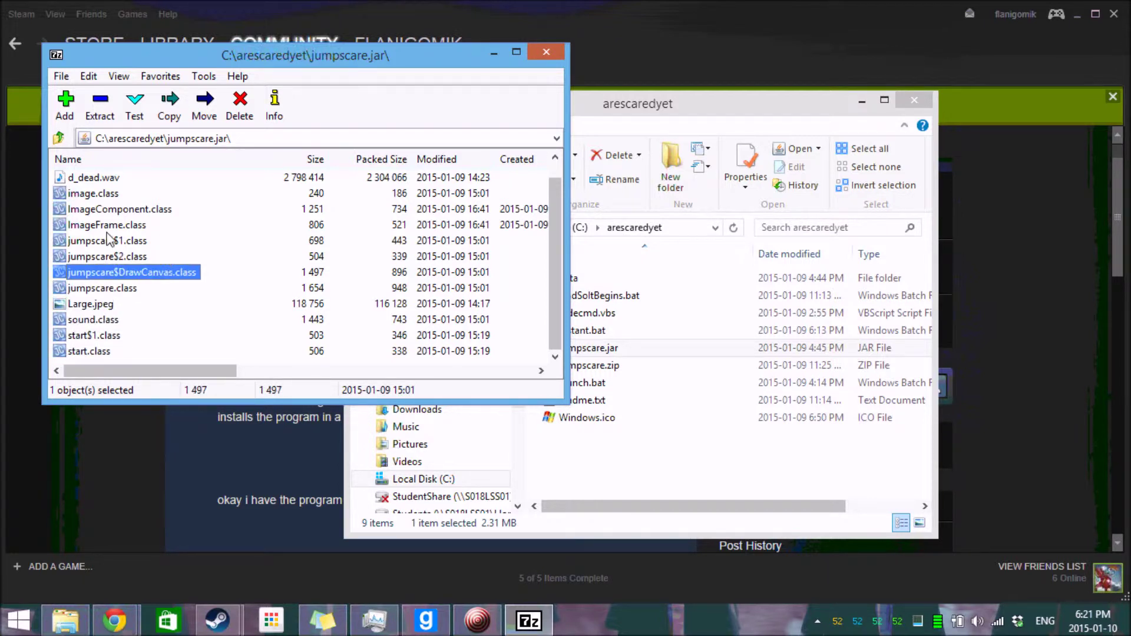
left_click(109, 225)
left_click(111, 193)
left_click(112, 209)
left_click(115, 240)
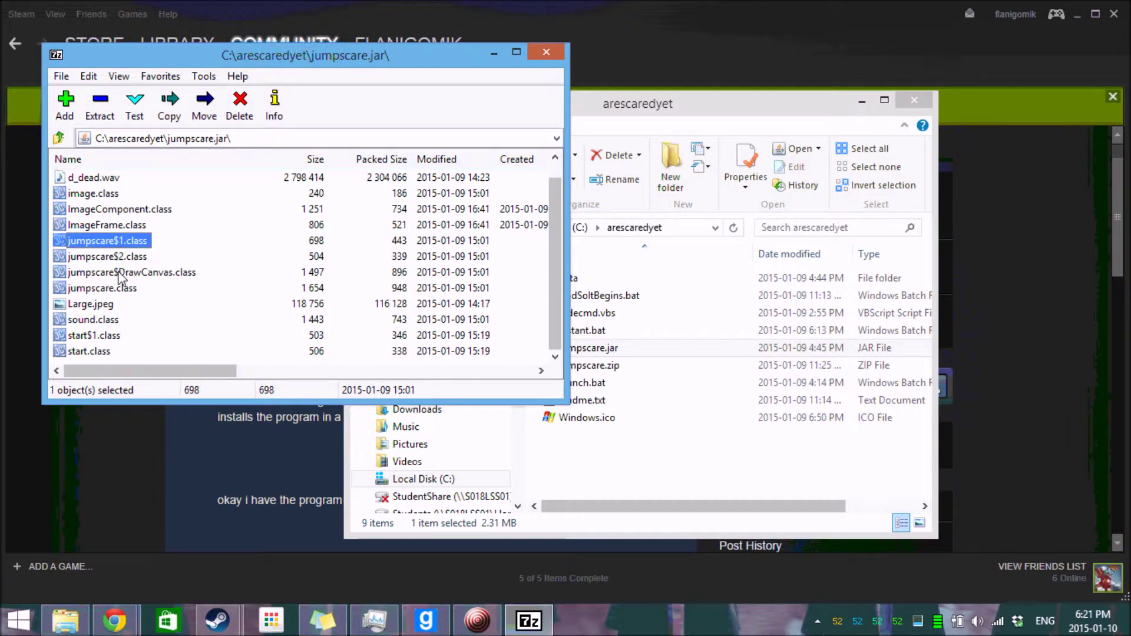
key("Down")
key("Down")
key("Down")
key("Down")
key("Down")
key("Down")
key("Down")
key("Up")
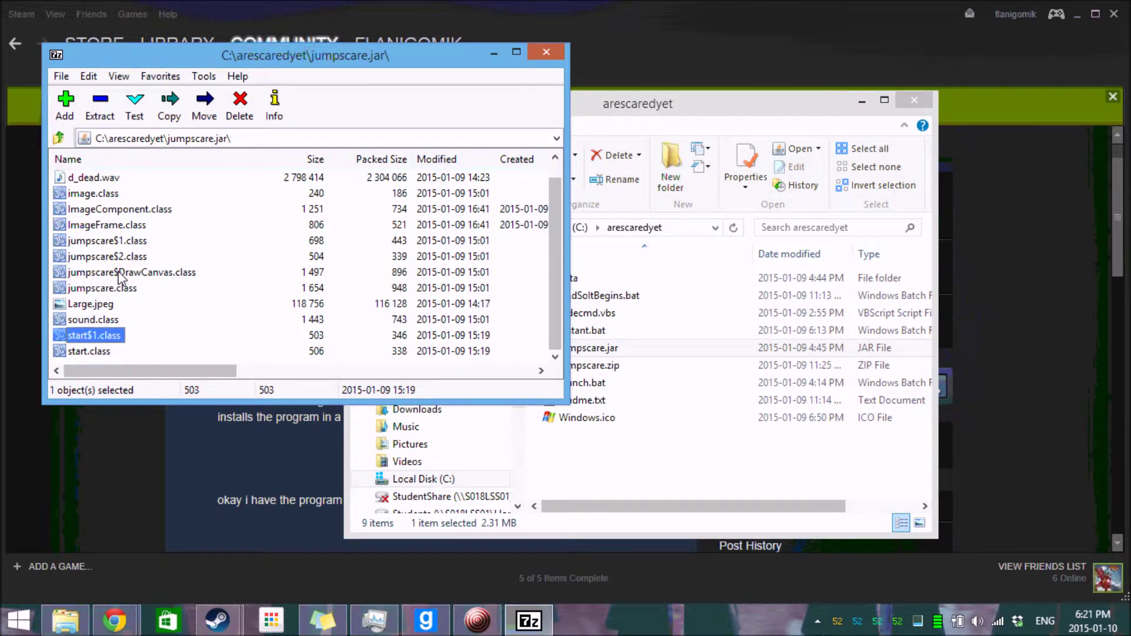
key("Home")
key("Down")
key("End")
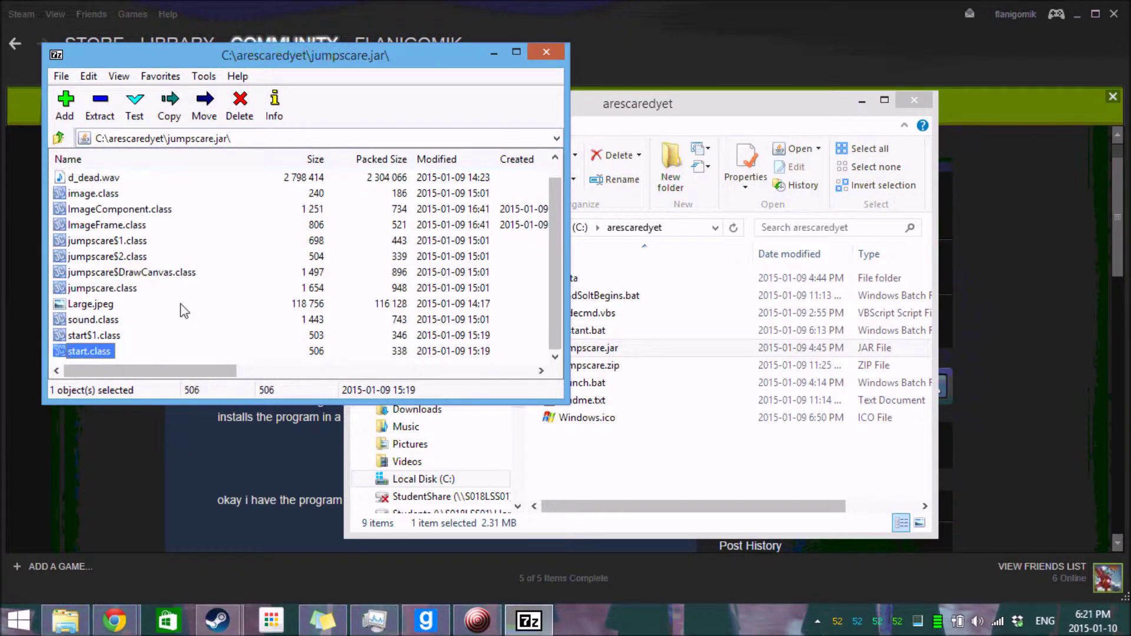
key("Up")
key("Up")
key("Up")
key("Up")
key("Up")
key("Up")
key("Up")
key("Up")
key("Up")
key("Up")
key("Up")
key("Up")
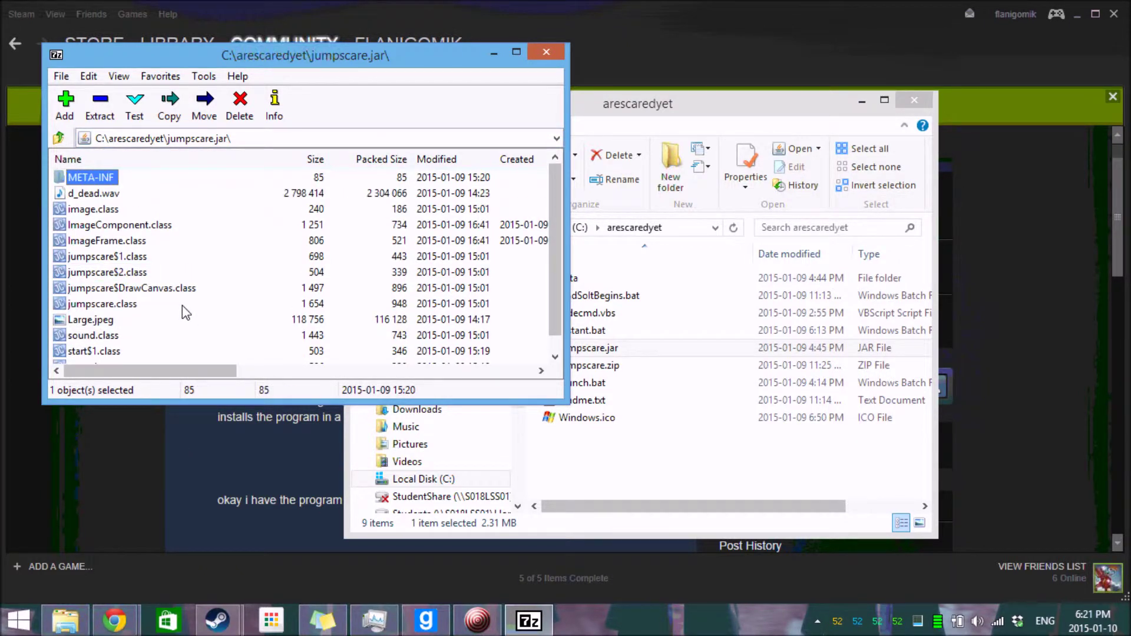
key("Down")
key("Up")
- Close the 7-Zip view and step through launch.bat, Windows.ico, the data folder and jumpscare.jar
left_click(545, 52)
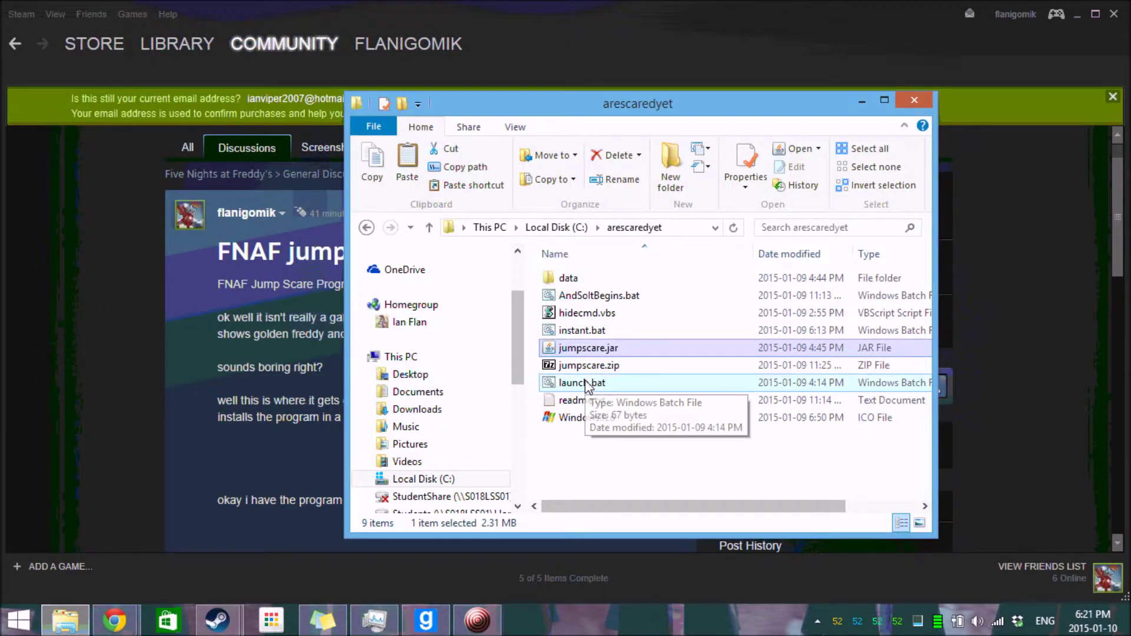
key("Down")
key("Down")
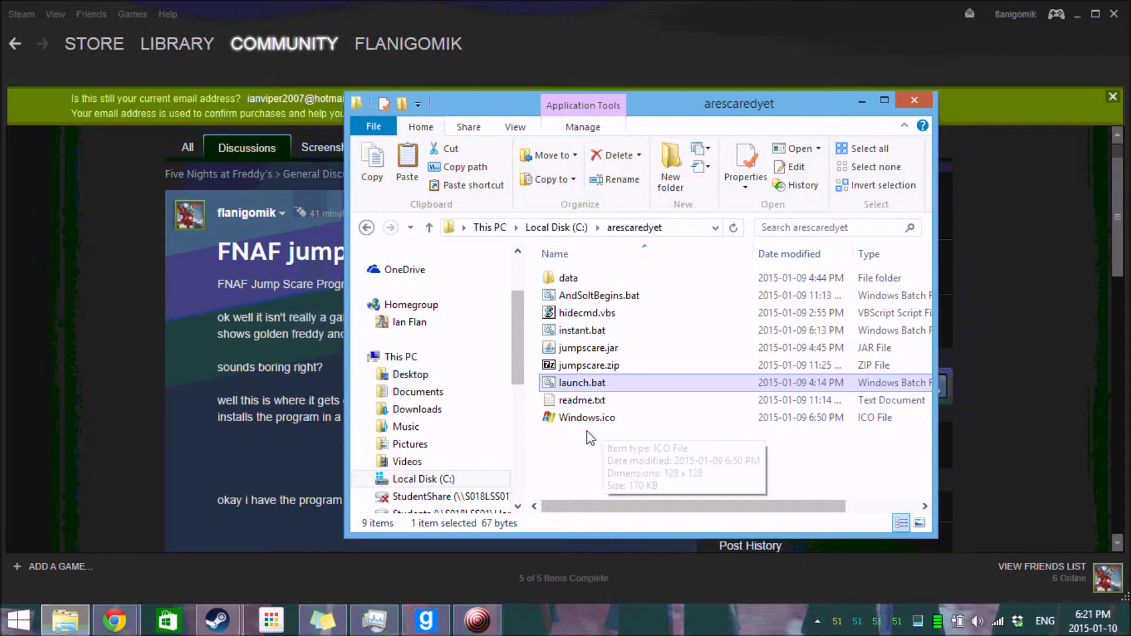
left_click(603, 425)
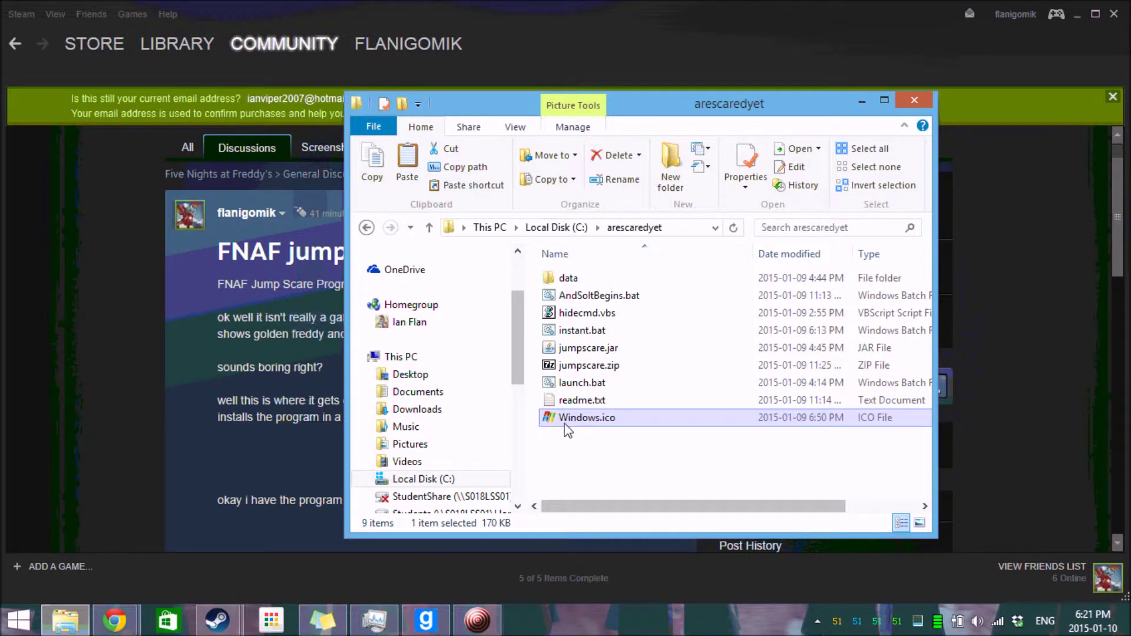
mouse_move(566, 429)
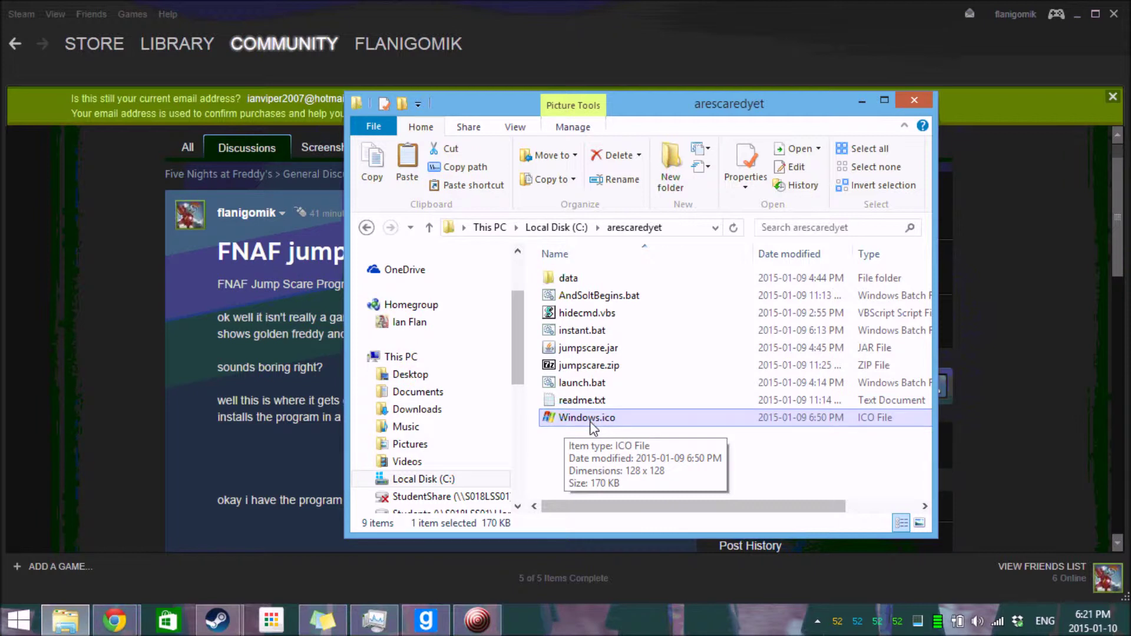
key("Up")
key("Up")
key("Up")
key("Up")
key("Up")
key("Up")
key("Up")
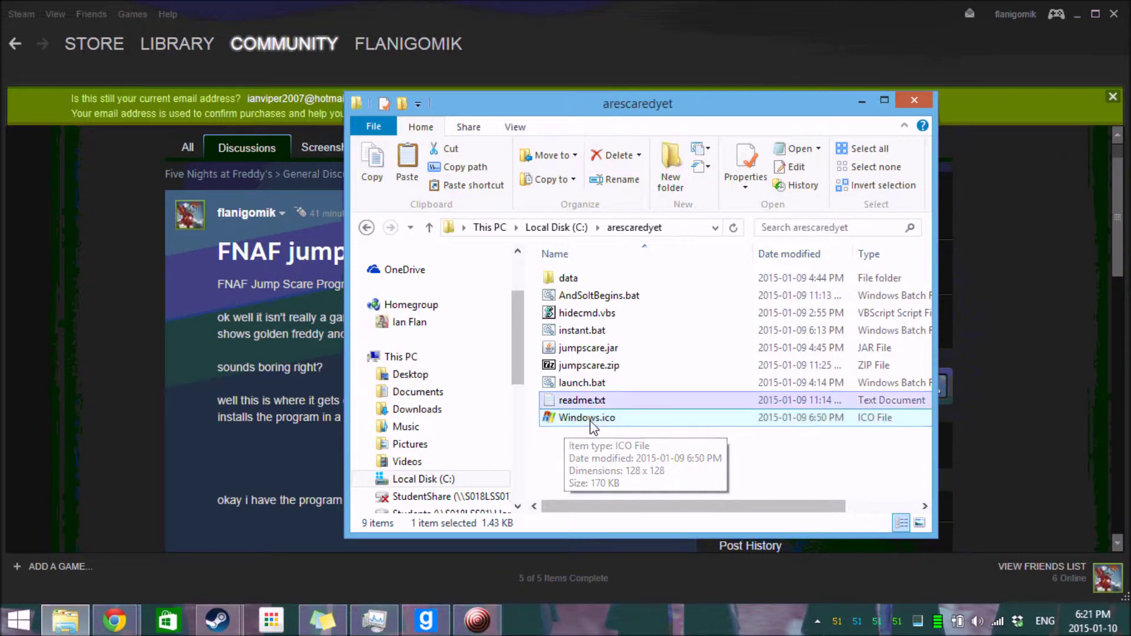
key("Up")
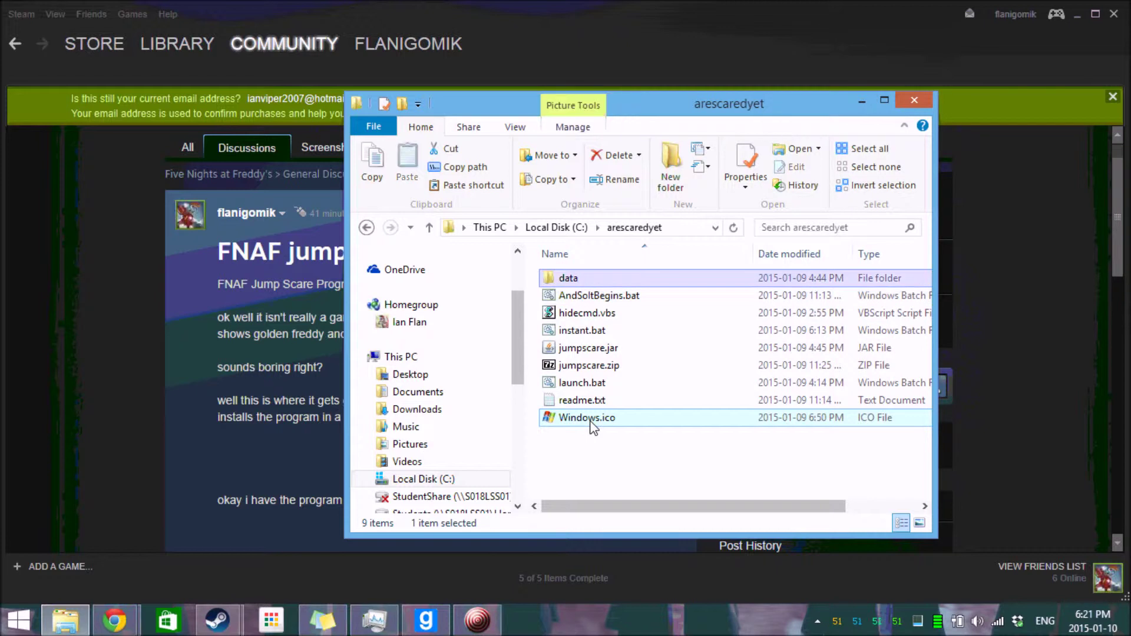
key("Down")
key("Down")
key("Down")
key("Down")
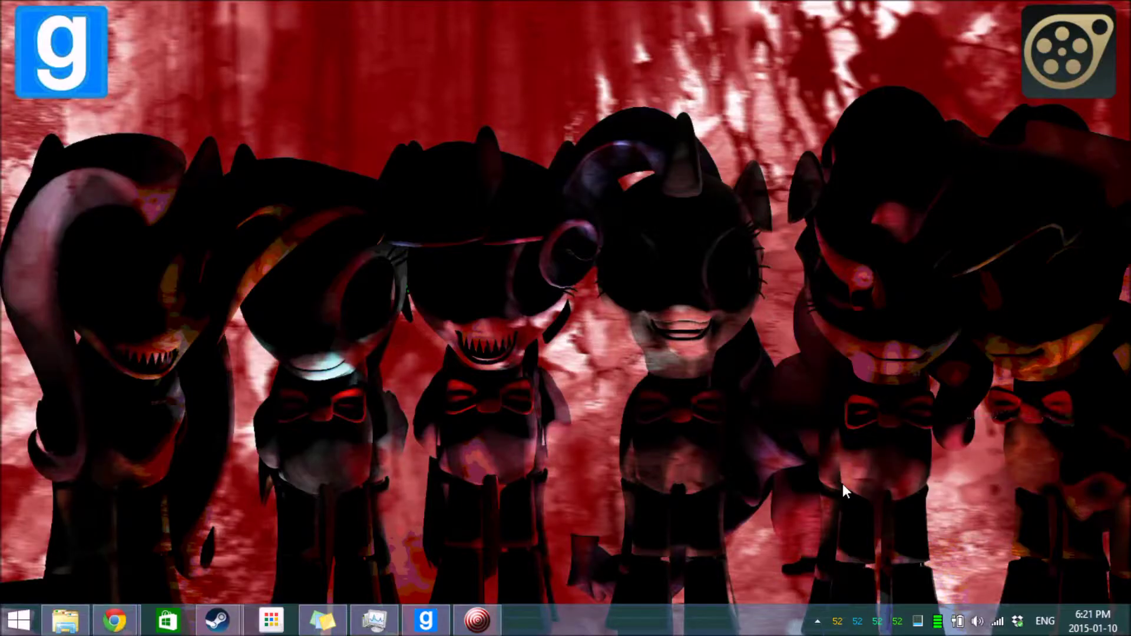
- Turn on View > Show desktop icons and drag JumpInstaller.exe down and left
right_click(648, 355)
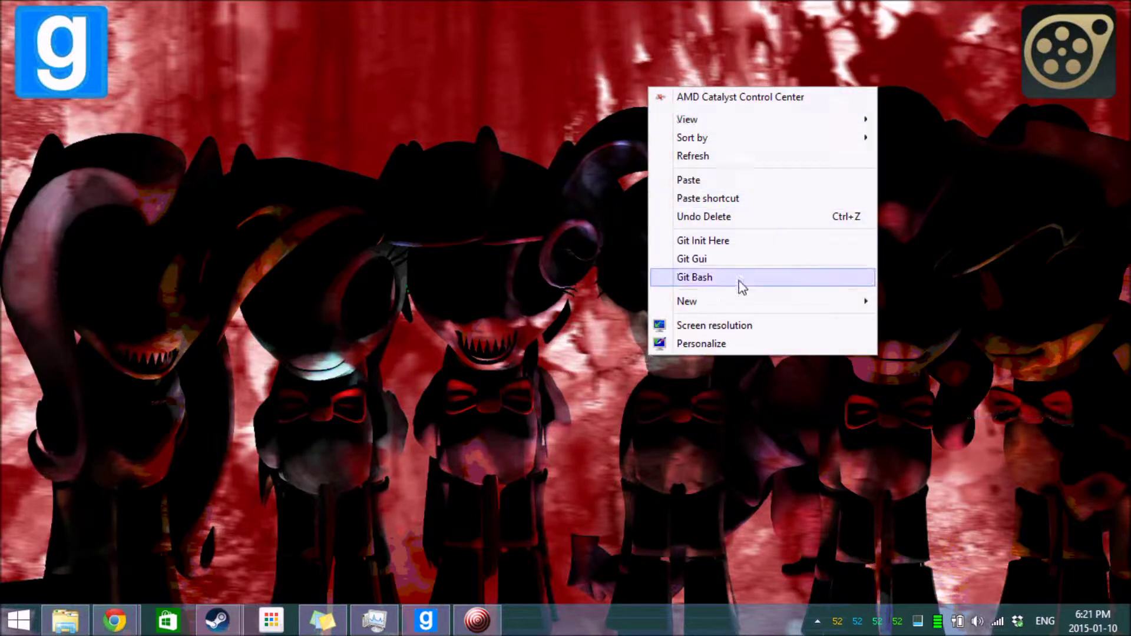
mouse_move(737, 121)
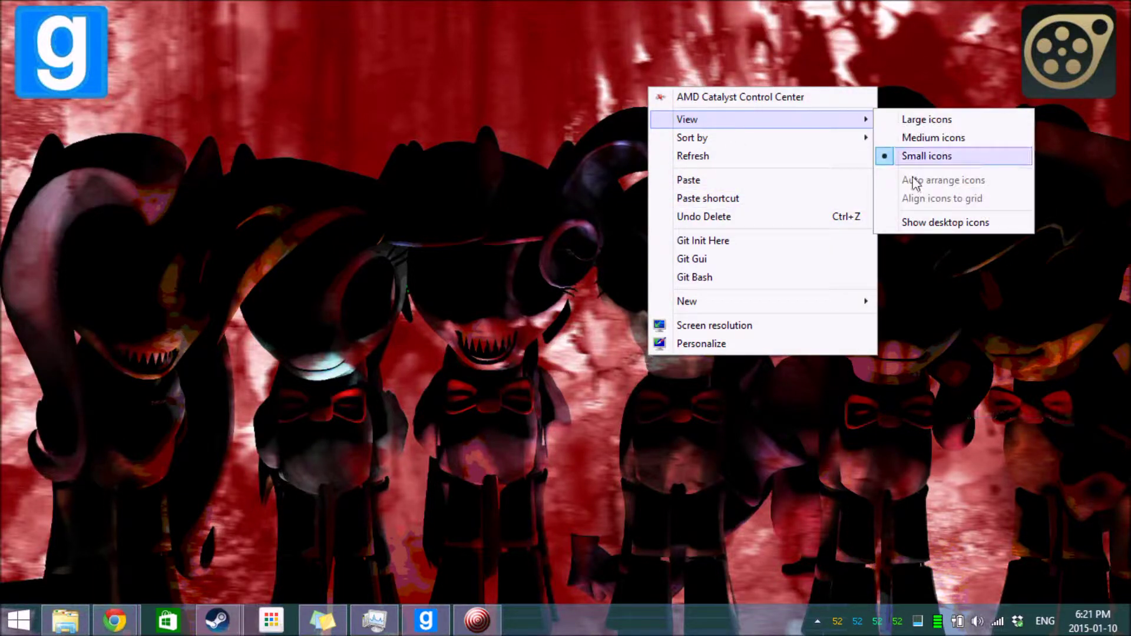
left_click(913, 223)
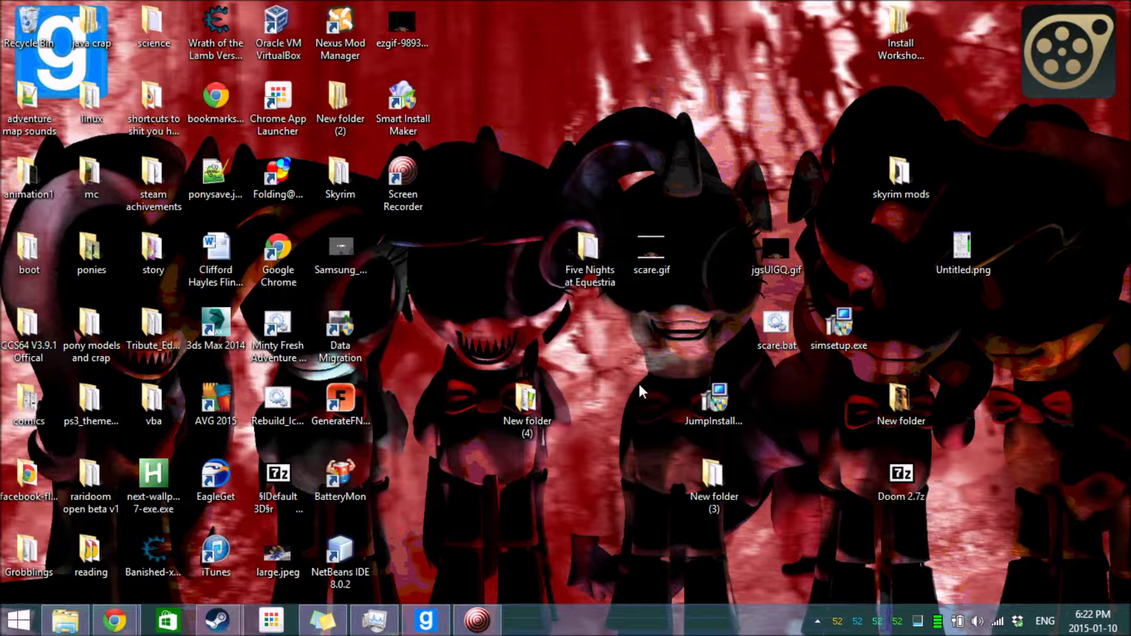
left_click(727, 419)
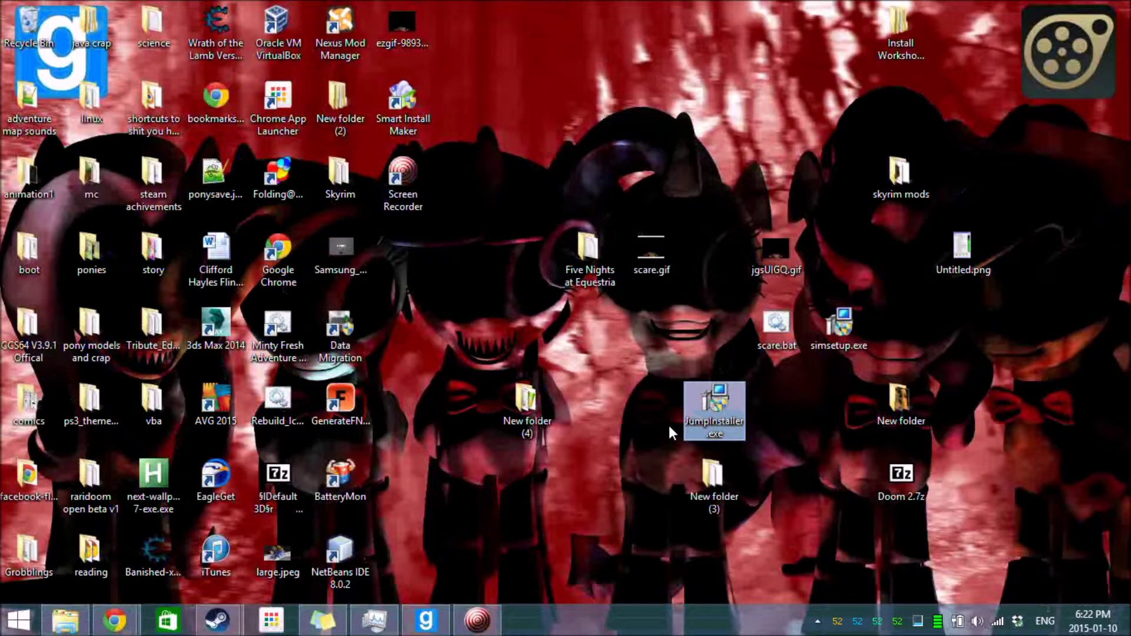
left_click_drag(711, 424, 586, 500)
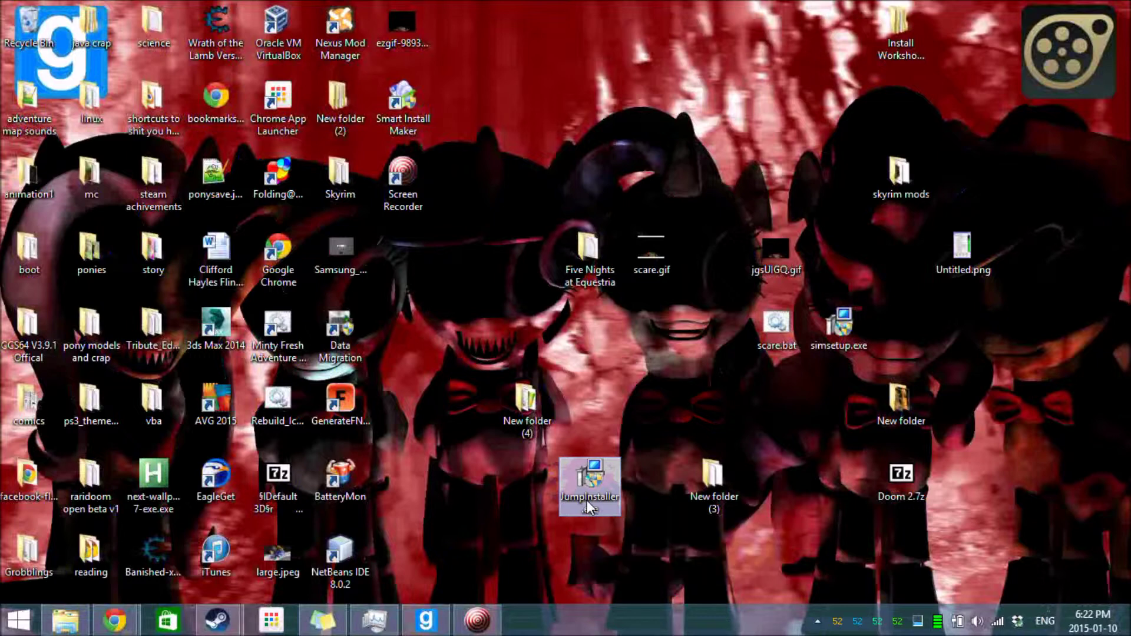
- Launch JumpInstaller.exe and accept the JumpScare license agreement
double_click(587, 500)
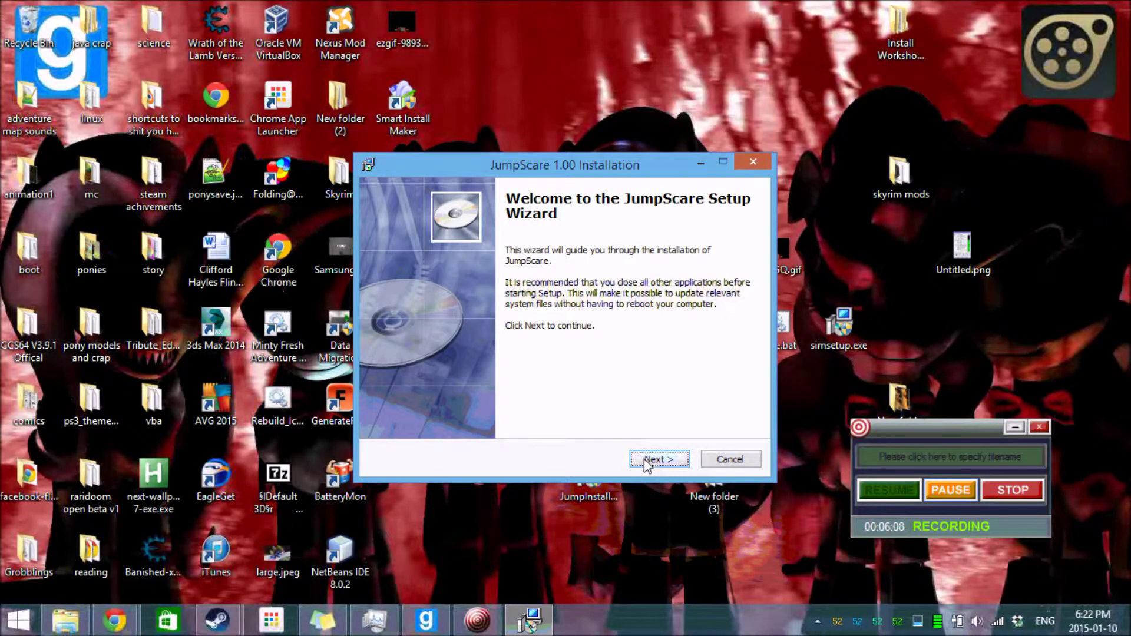
left_click(646, 458)
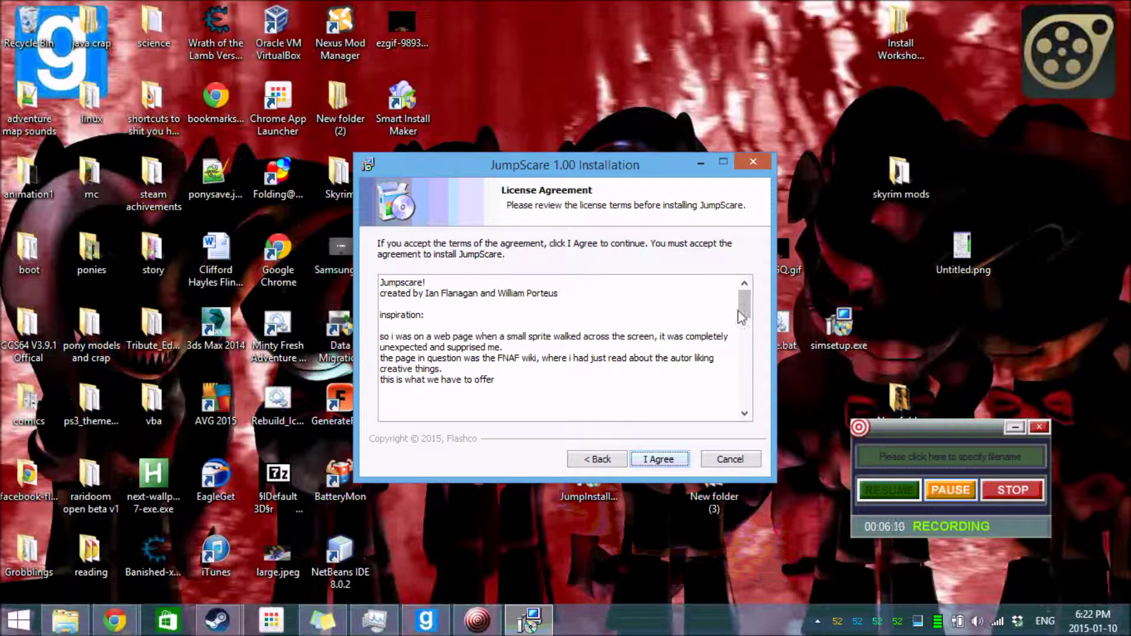
left_click_drag(744, 311, 748, 417)
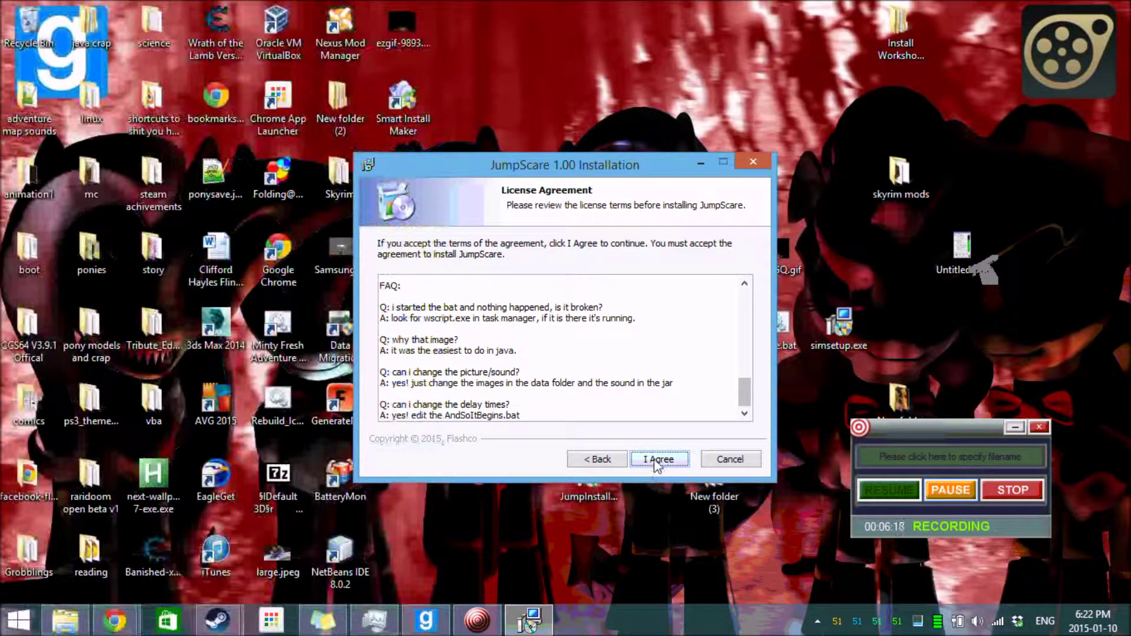
left_click(655, 460)
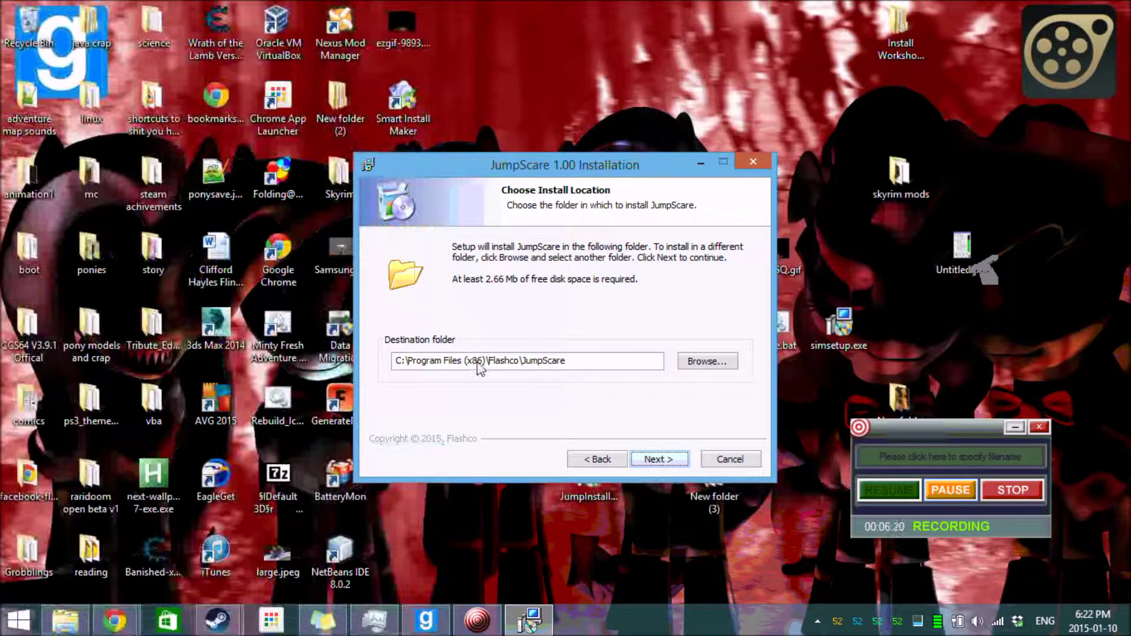
- Install to the default C:\Program Files (x86)\Flashco\JumpScare folder and finish with View Readme checked
left_click_drag(412, 360, 568, 360)
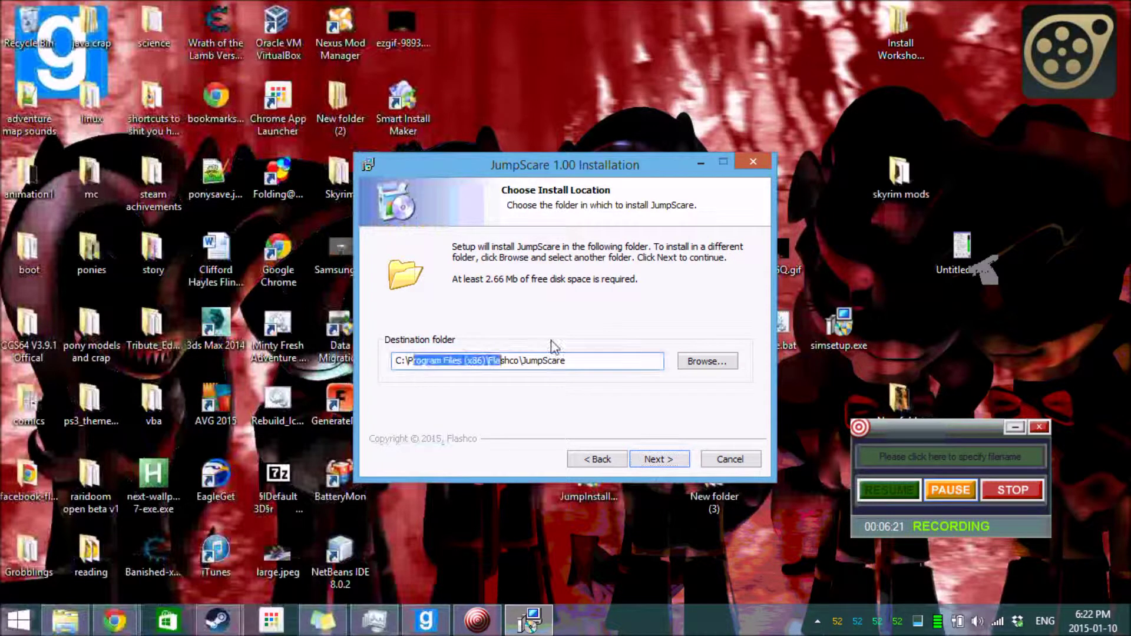
left_click(604, 364)
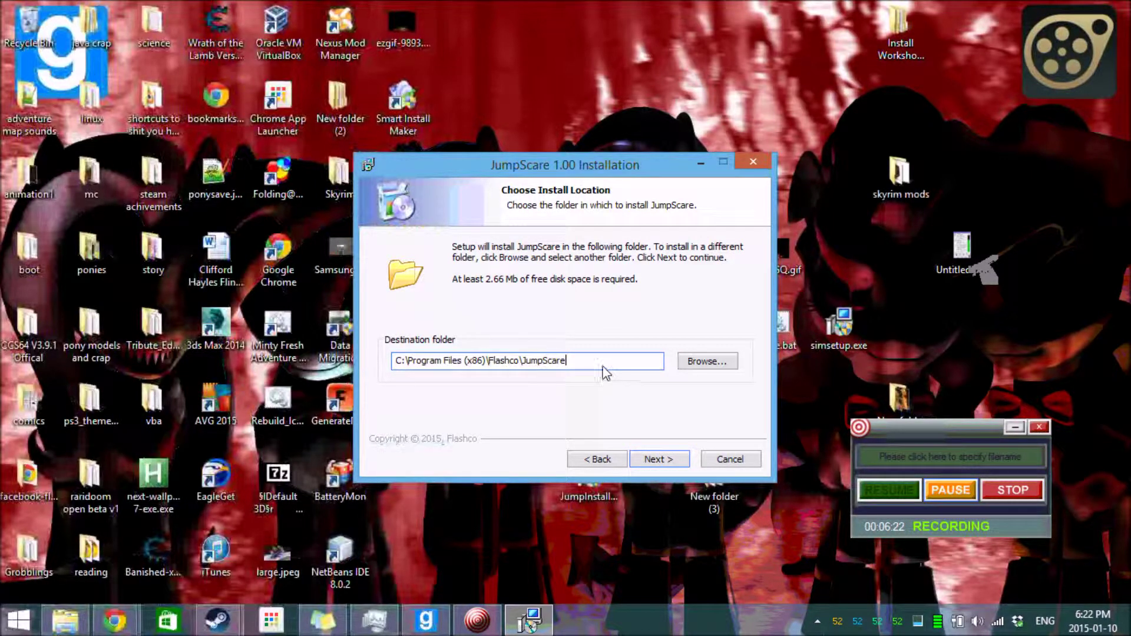
left_click(655, 459)
left_click(645, 459)
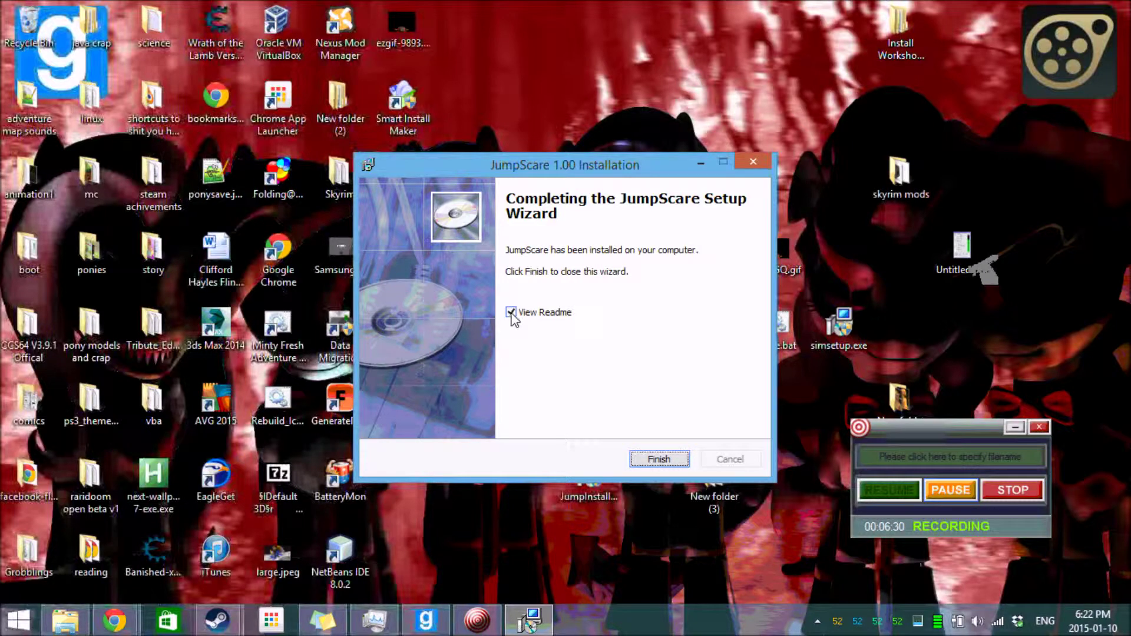
left_click(644, 461)
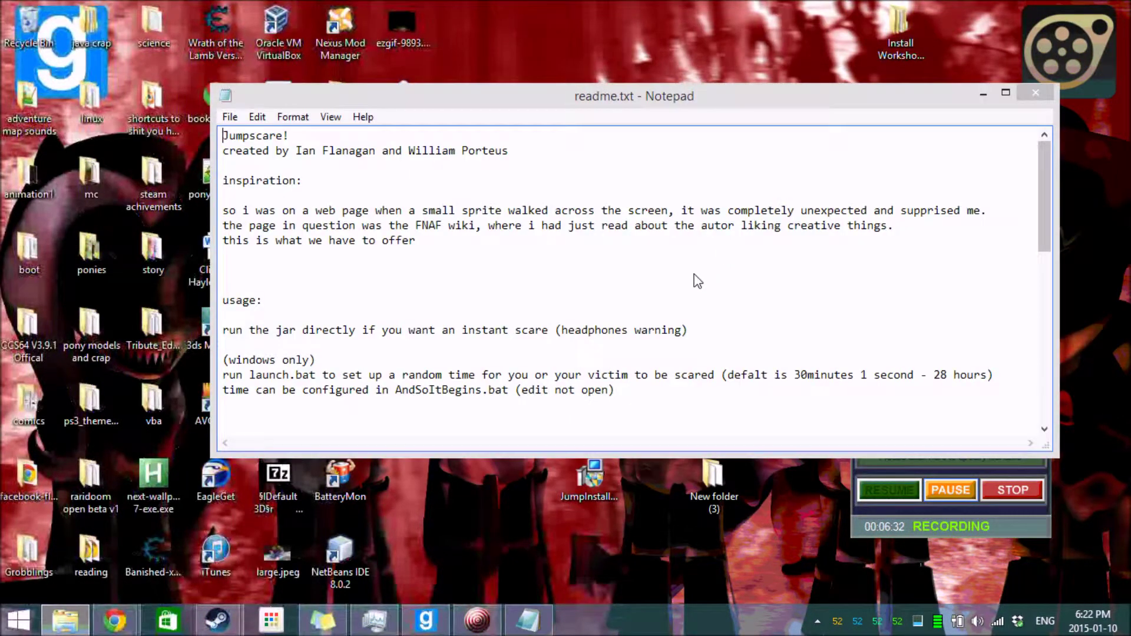
left_click_drag(1046, 151, 1040, 371)
- Close the readme and open Program Files (x86) on Local Disk (C:) in File Explorer
left_click(1034, 92)
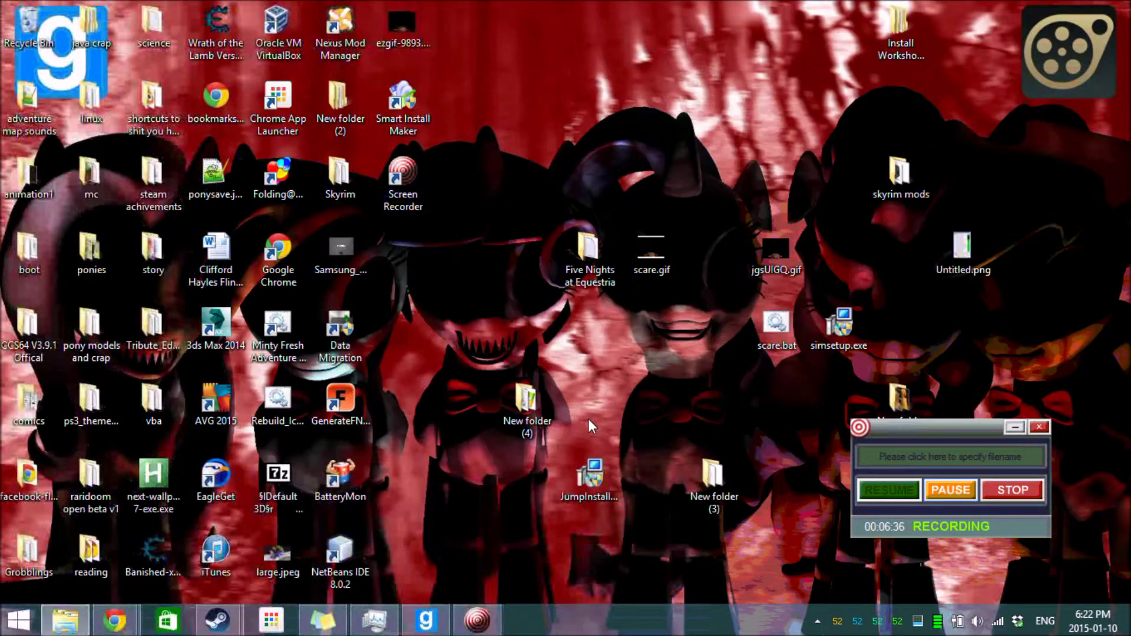
left_click(65, 620)
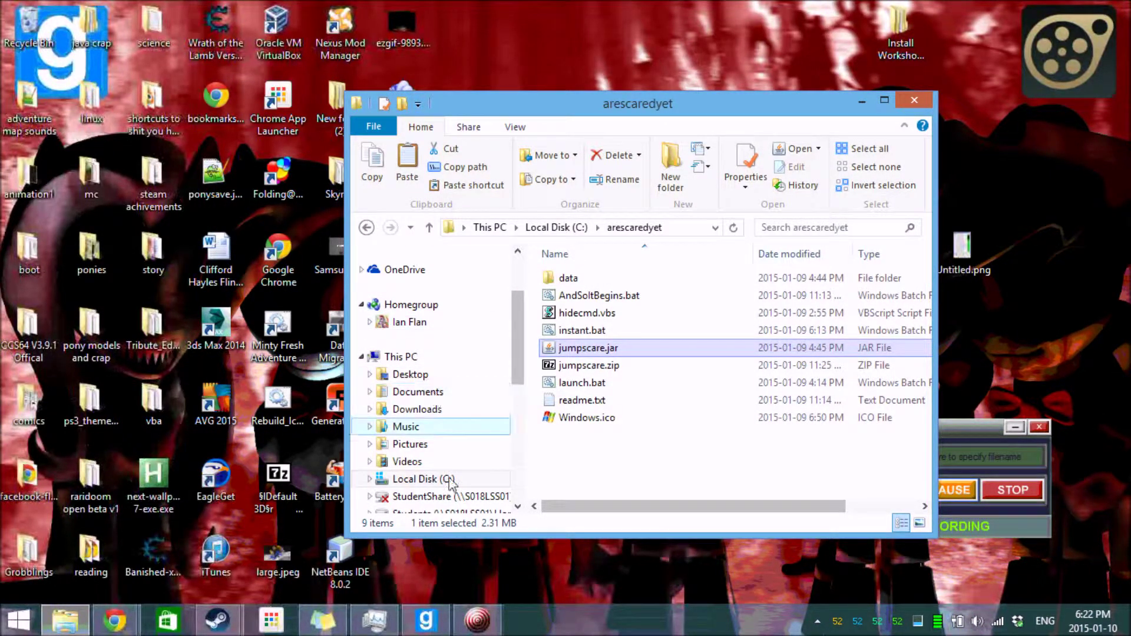
left_click(545, 230)
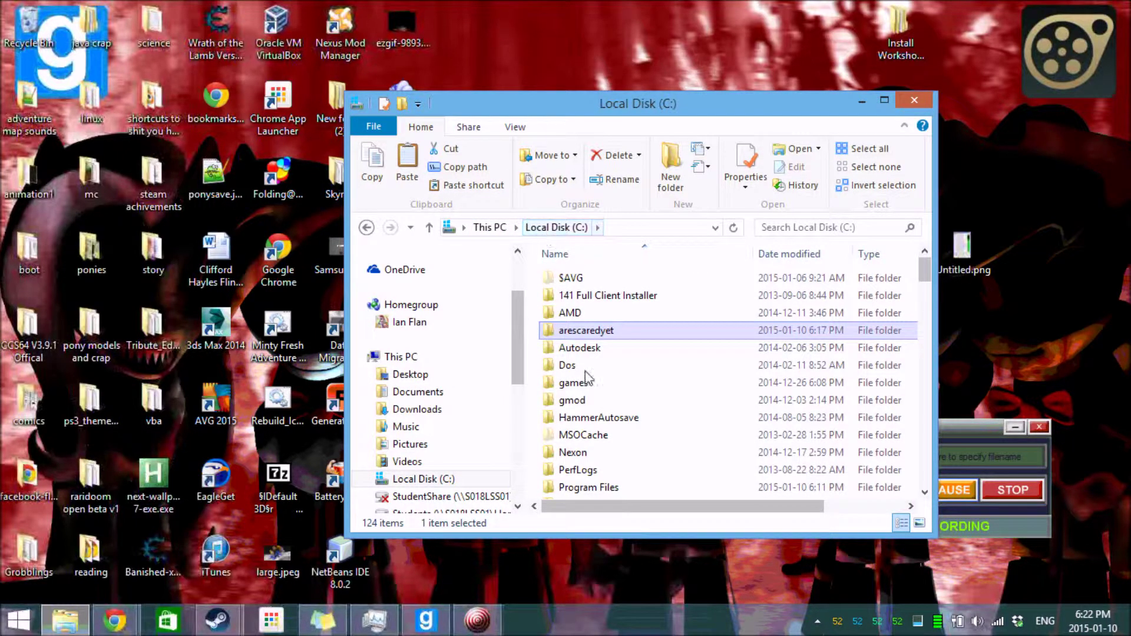
scroll(605, 483, "down", 1)
left_click(609, 492)
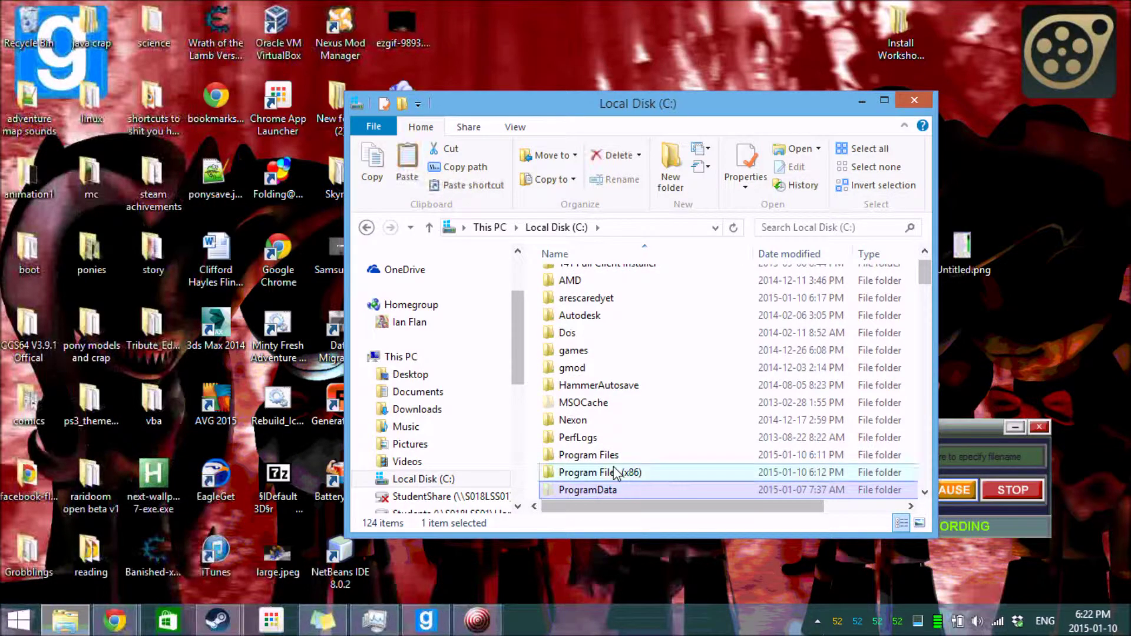
double_click(613, 471)
- Open the Flashco folder and then its JumpScare install folder
key("a")
key("a")
key("a")
key("a")
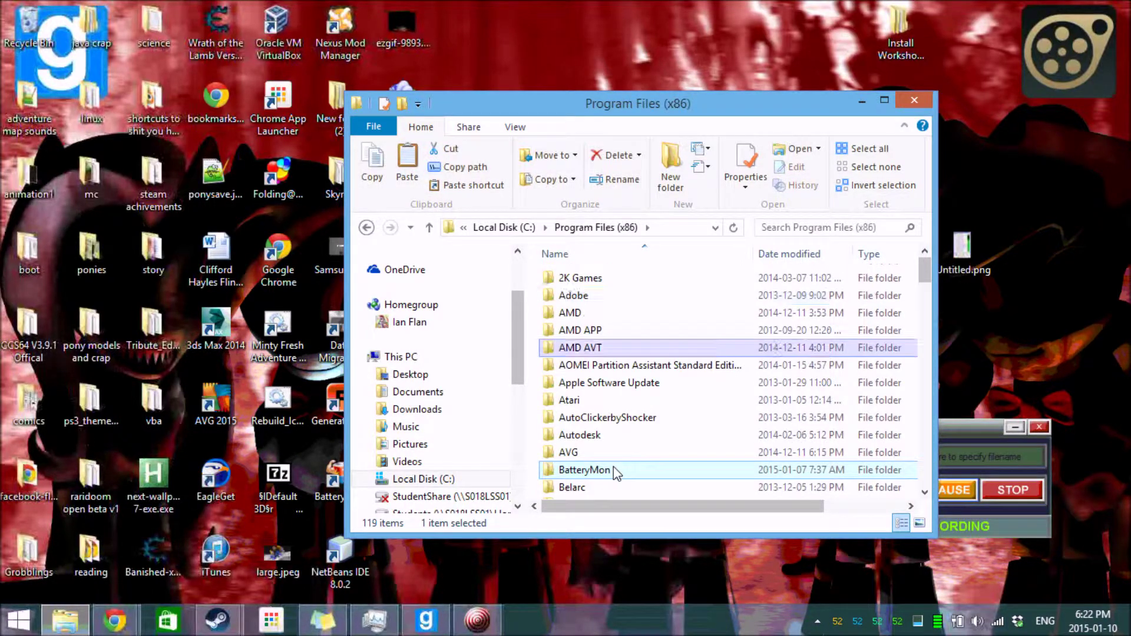
key("Down")
key("Down")
key("Down")
key("Down")
key("Down")
key("Down")
key("Down")
key("Down")
key("Down")
key("Down")
key("Down")
key("Down")
key("Down")
key("Down")
key("Down")
key("Down")
key("Down")
key("Down")
key("Down")
key("Down")
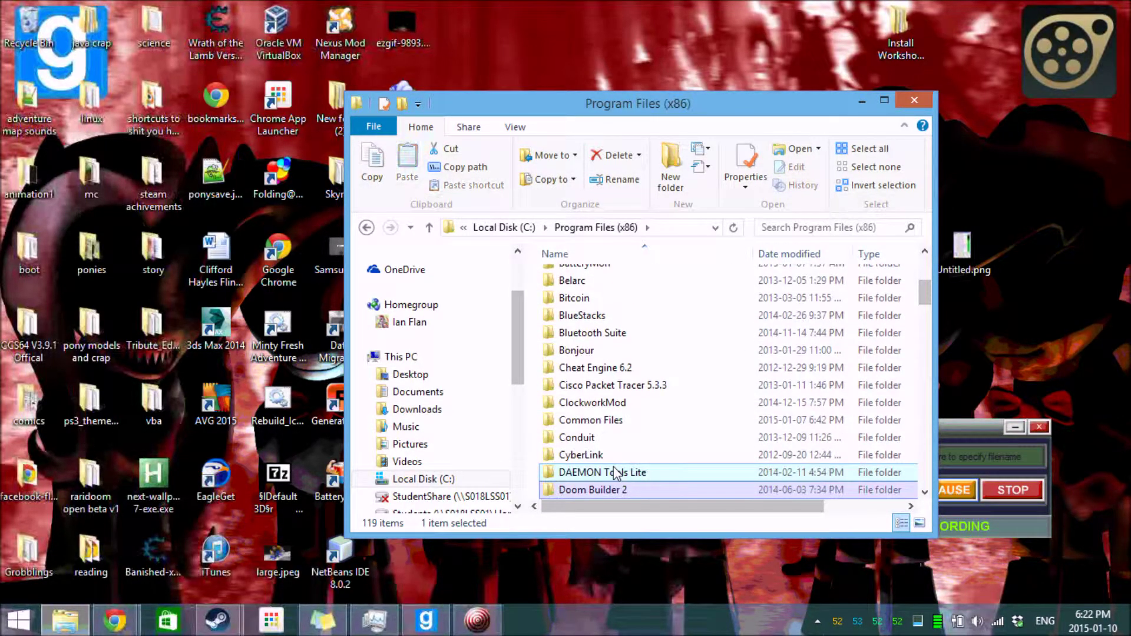
key("Down")
key("Down")
key("Down")
key("Down")
key("Down")
key("Down")
key("Down")
key("Down")
key("Down")
key("Down")
key("Down")
key("Down")
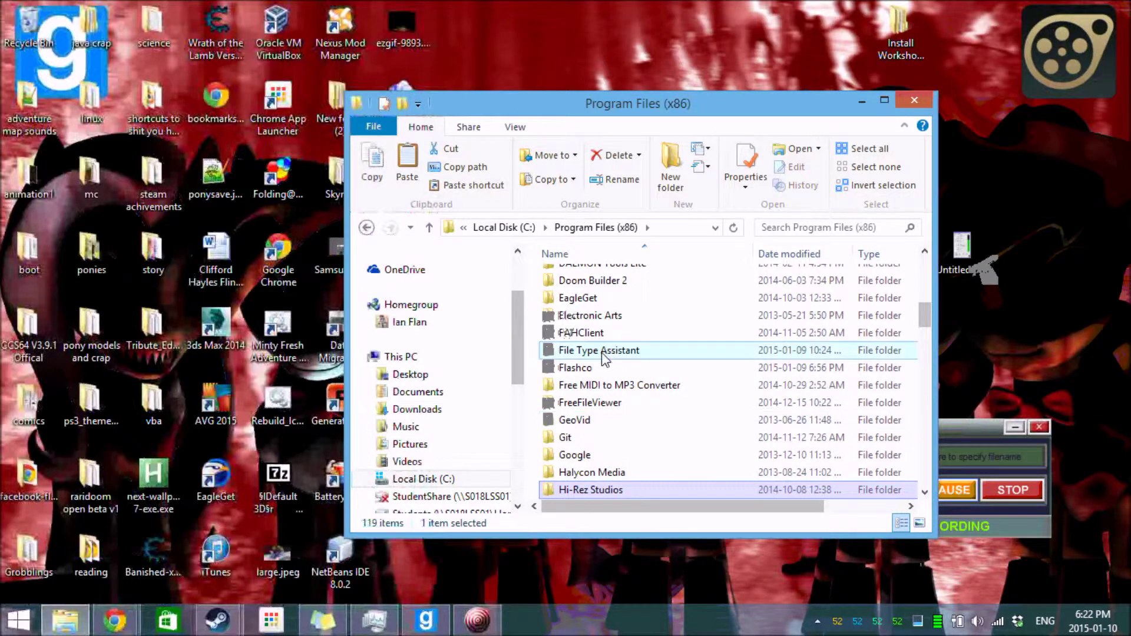
left_click(604, 366)
double_click(603, 367)
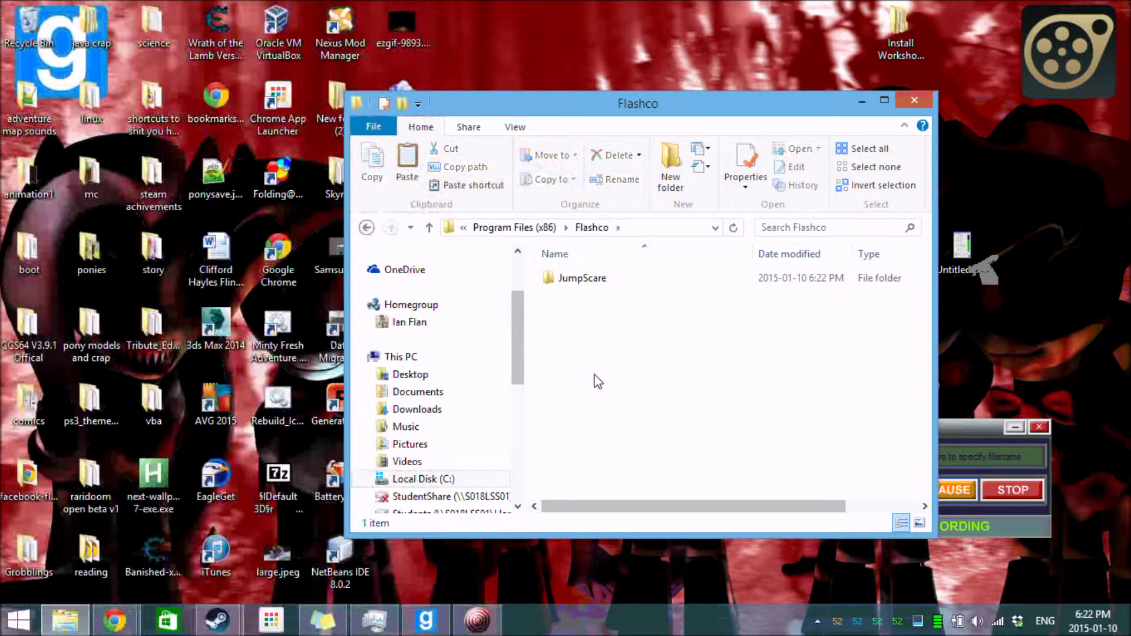
double_click(590, 285)
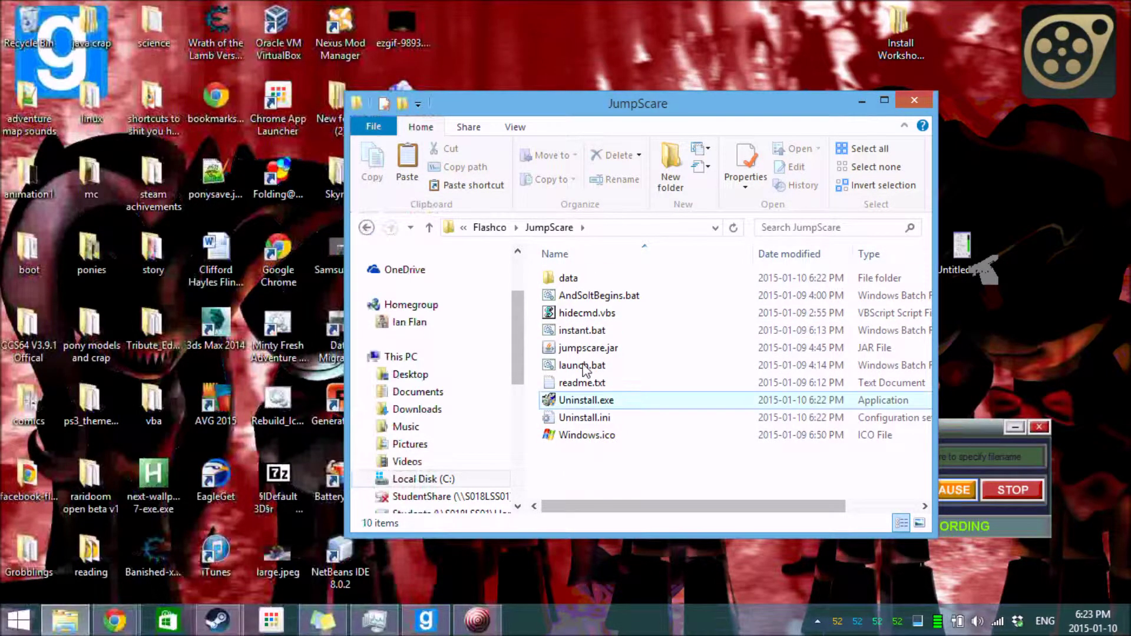
double_click(590, 276)
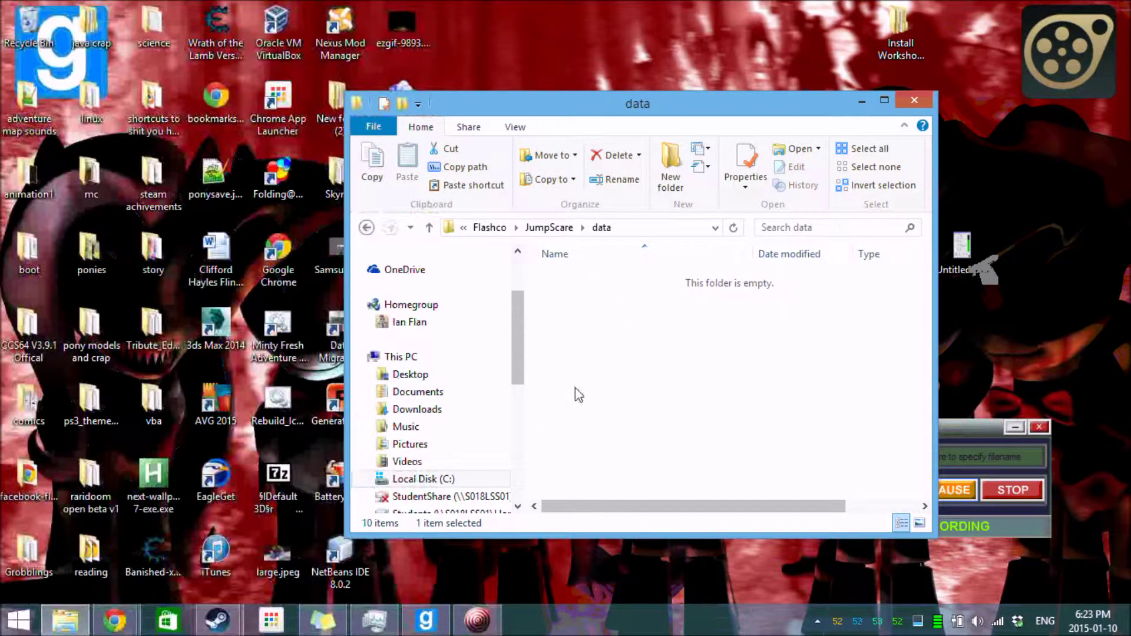
key("BackSpace")
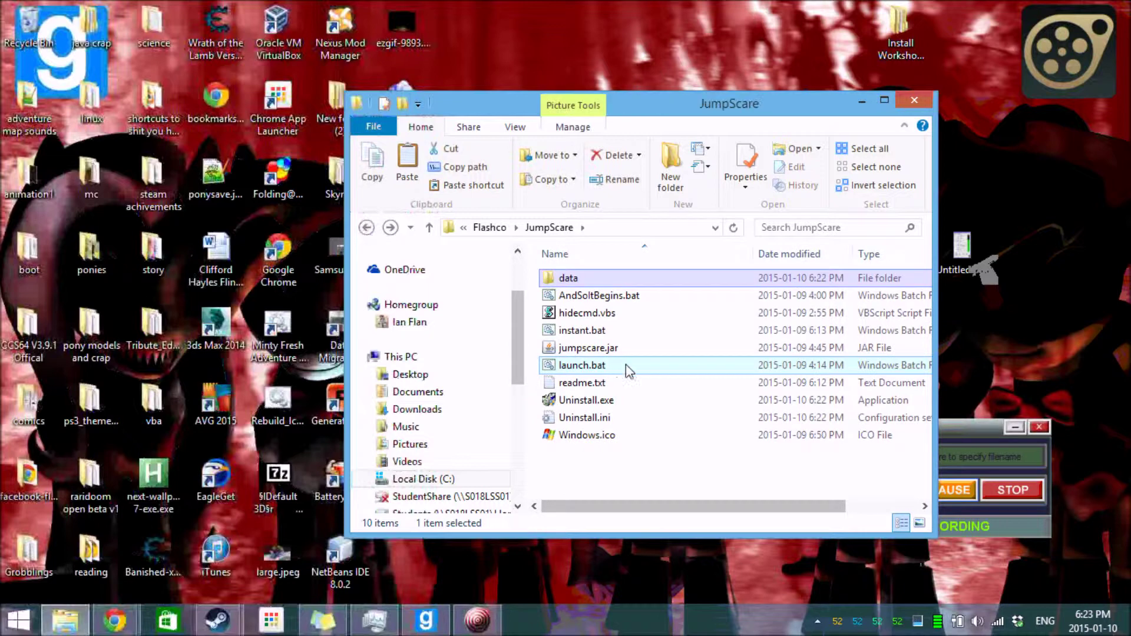
key("Down")
key("Down")
key("Down")
key("Down")
key("Down")
key("Down")
key("Down")
key("Down")
key("Down")
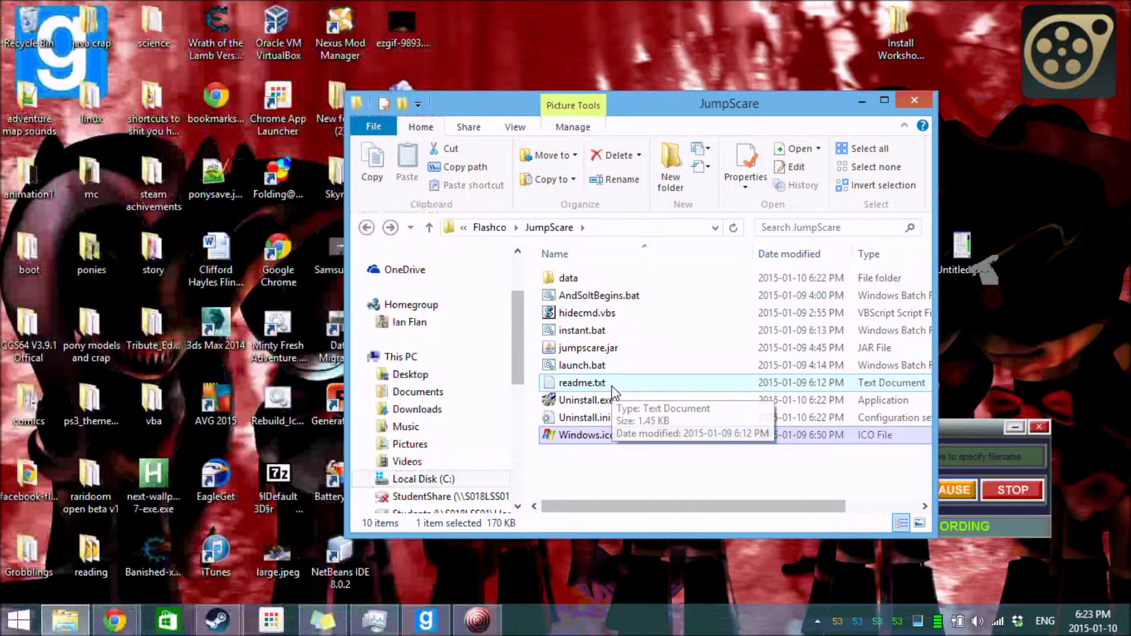
key("Up")
key("Up")
key("Up")
key("Up")
key("Up")
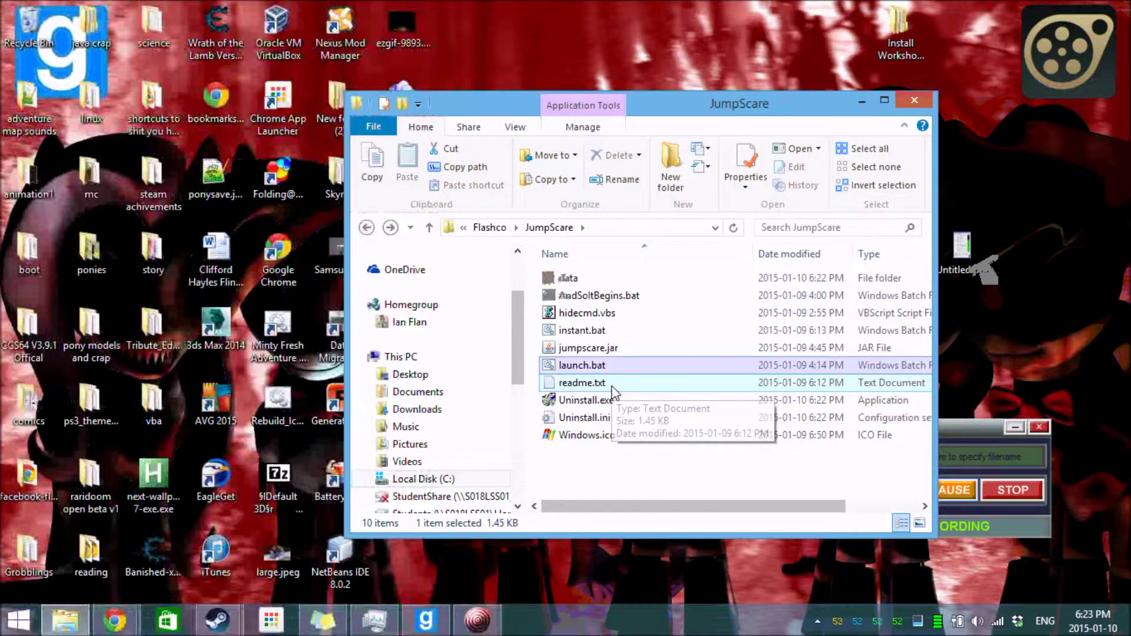
key("Home")
key("Return")
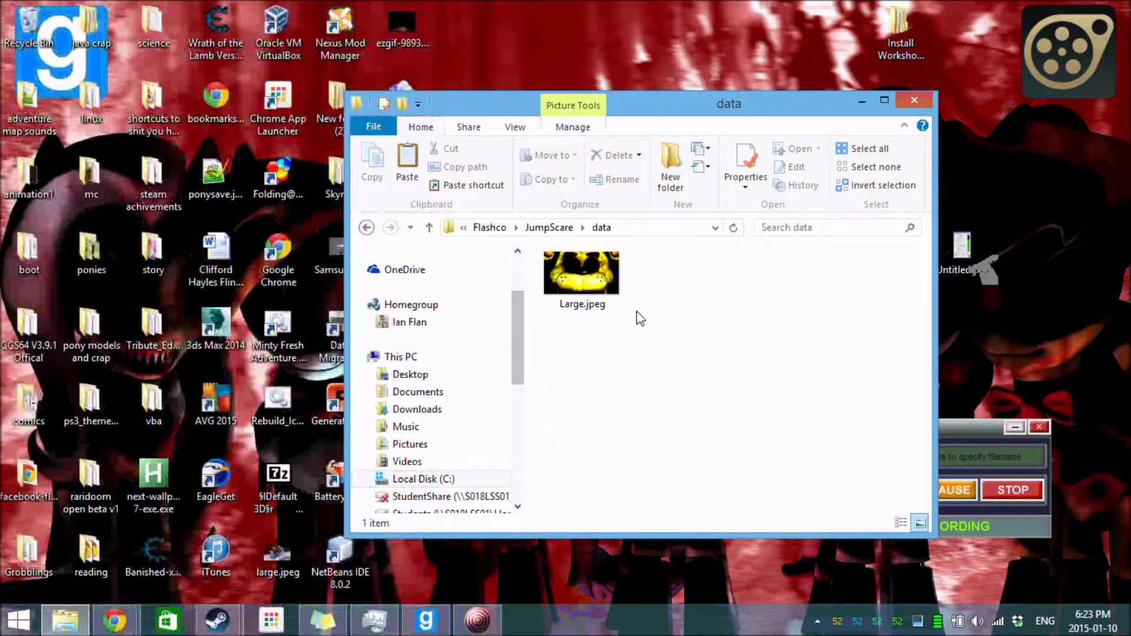
key("BackSpace")
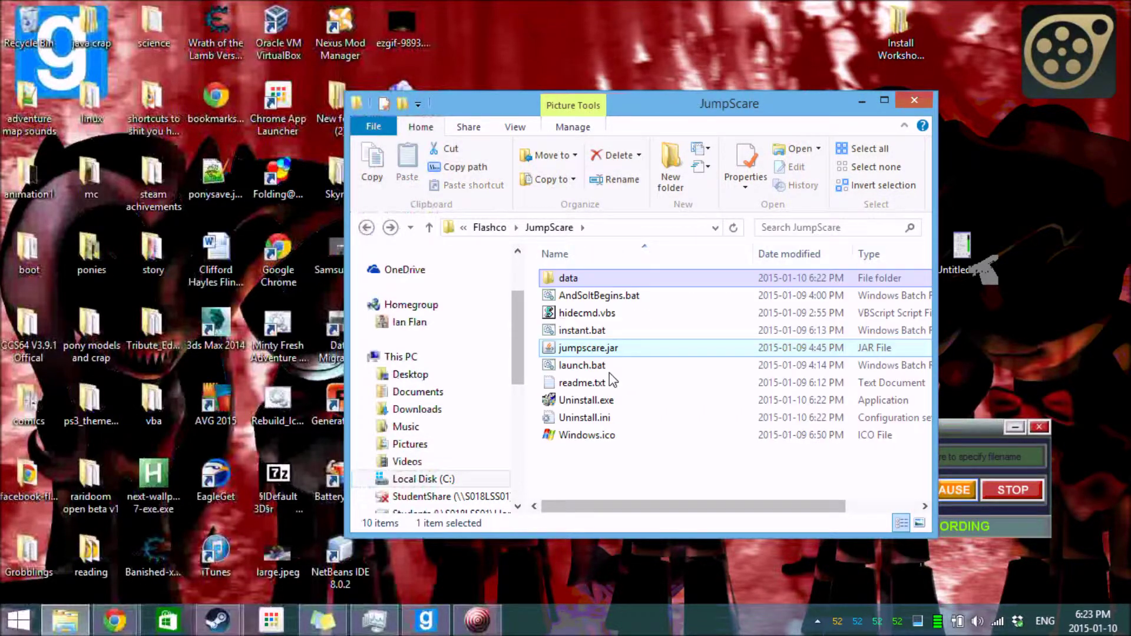
key("Down")
key("Down")
key("End")
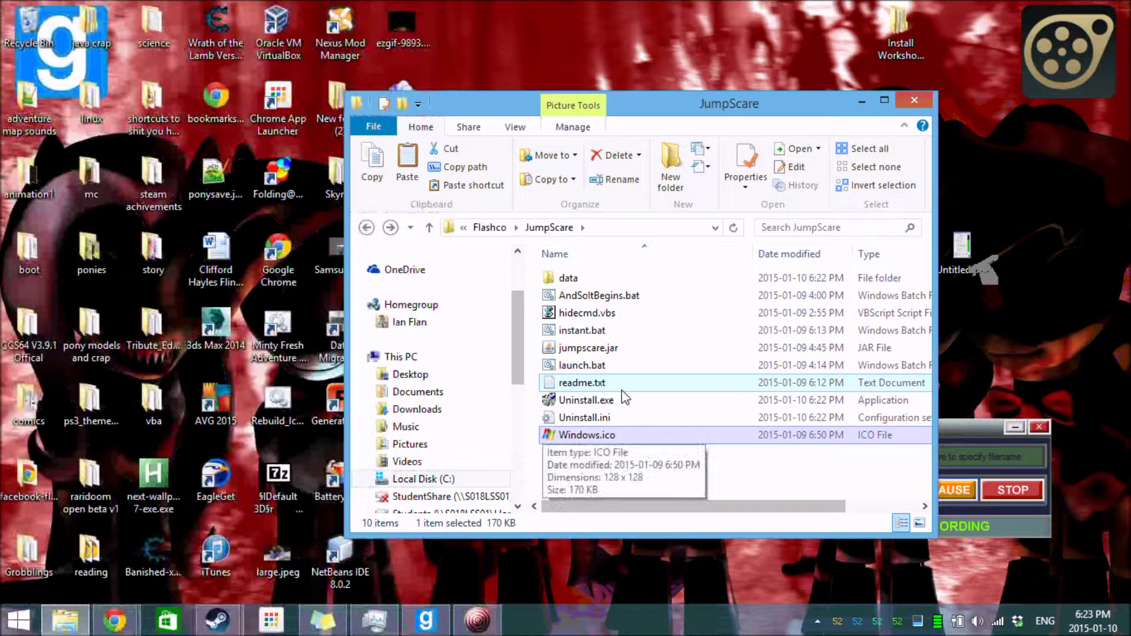
left_click(622, 407)
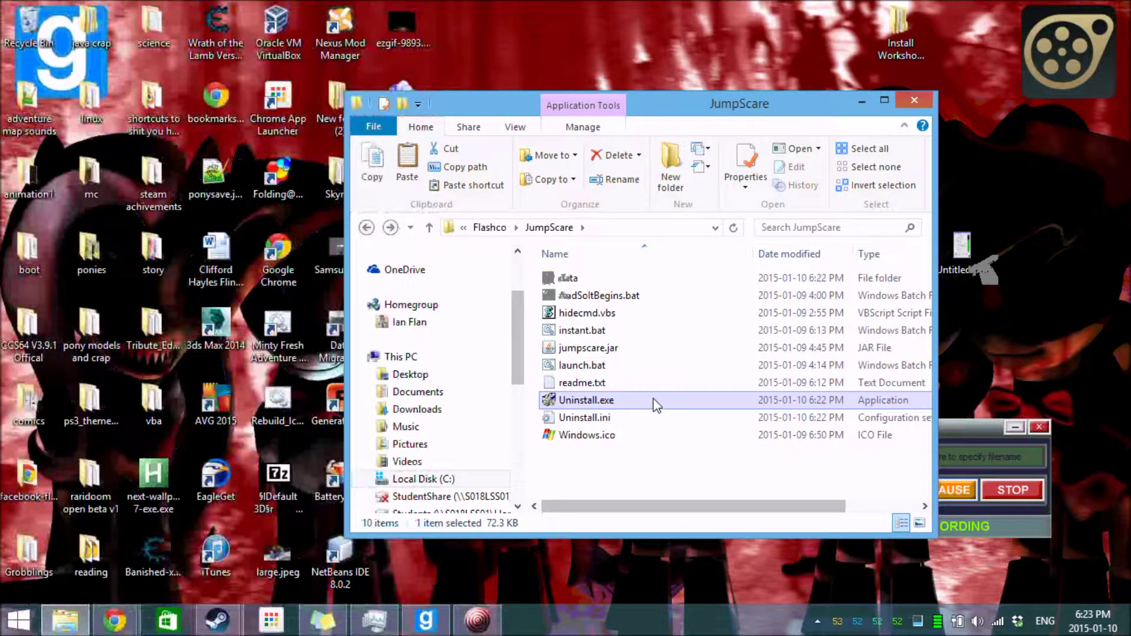
right_click(648, 338)
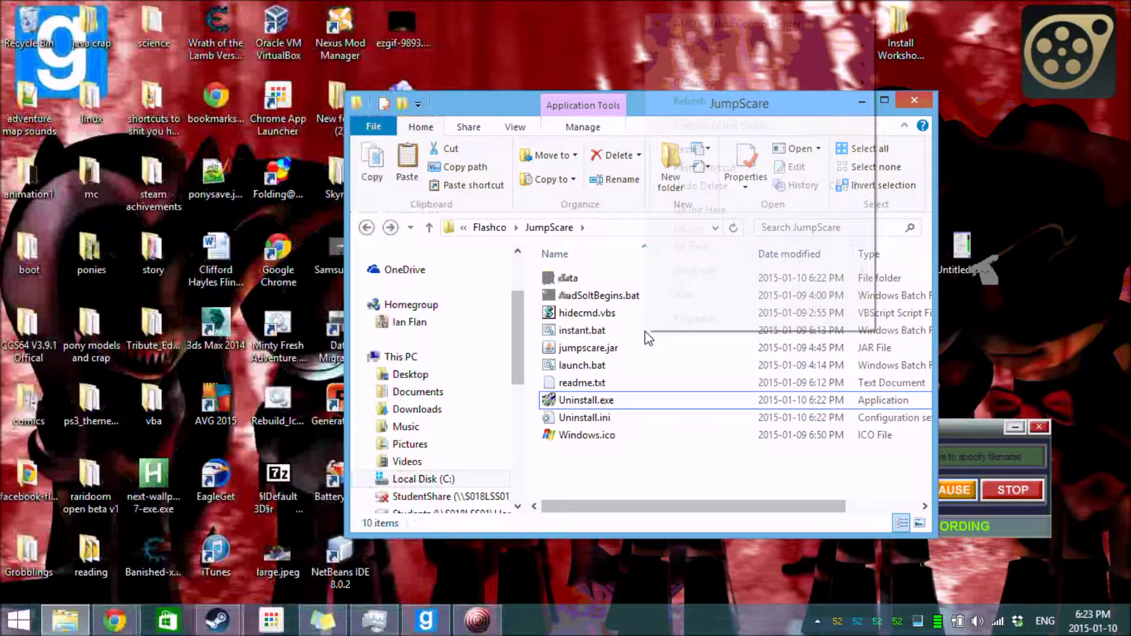
left_click(584, 333)
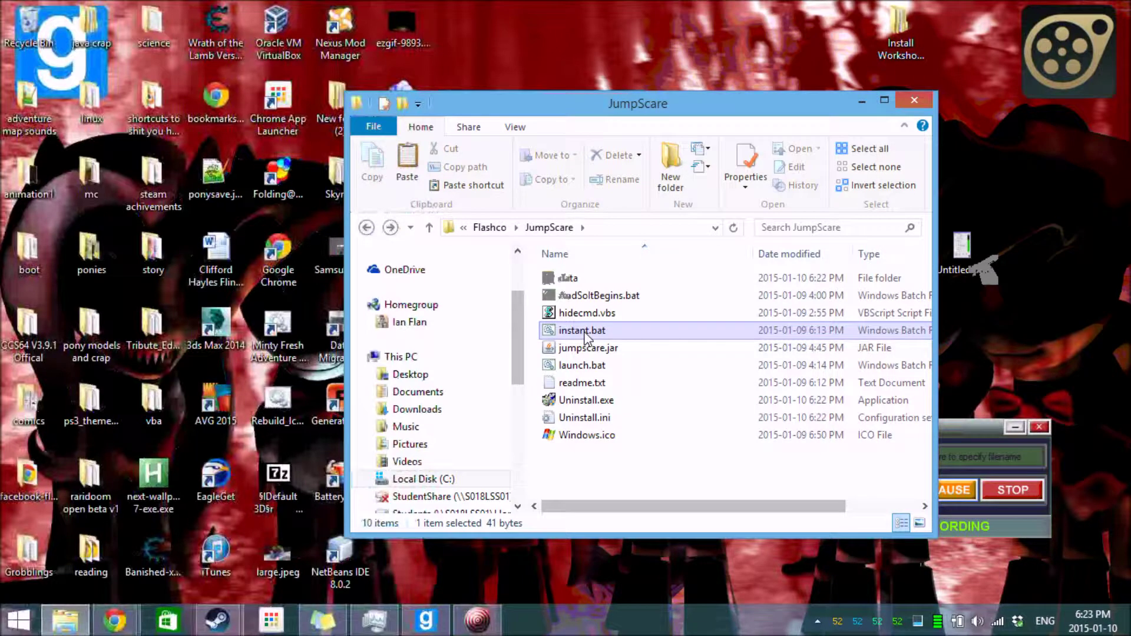
right_click(583, 335)
left_click(623, 236)
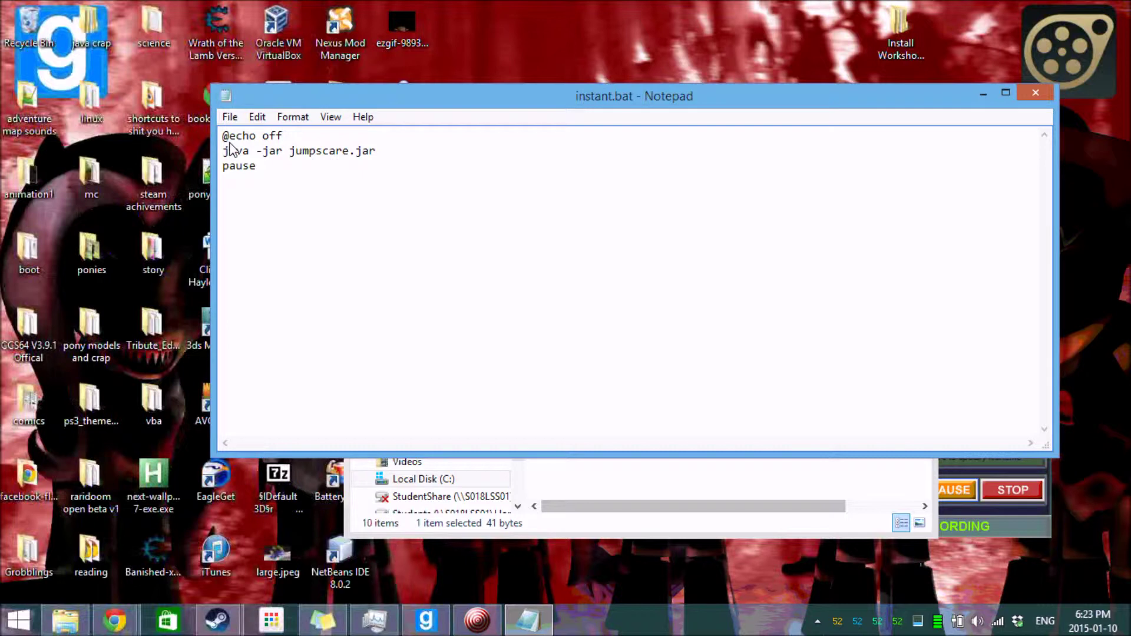
left_click_drag(223, 136, 297, 140)
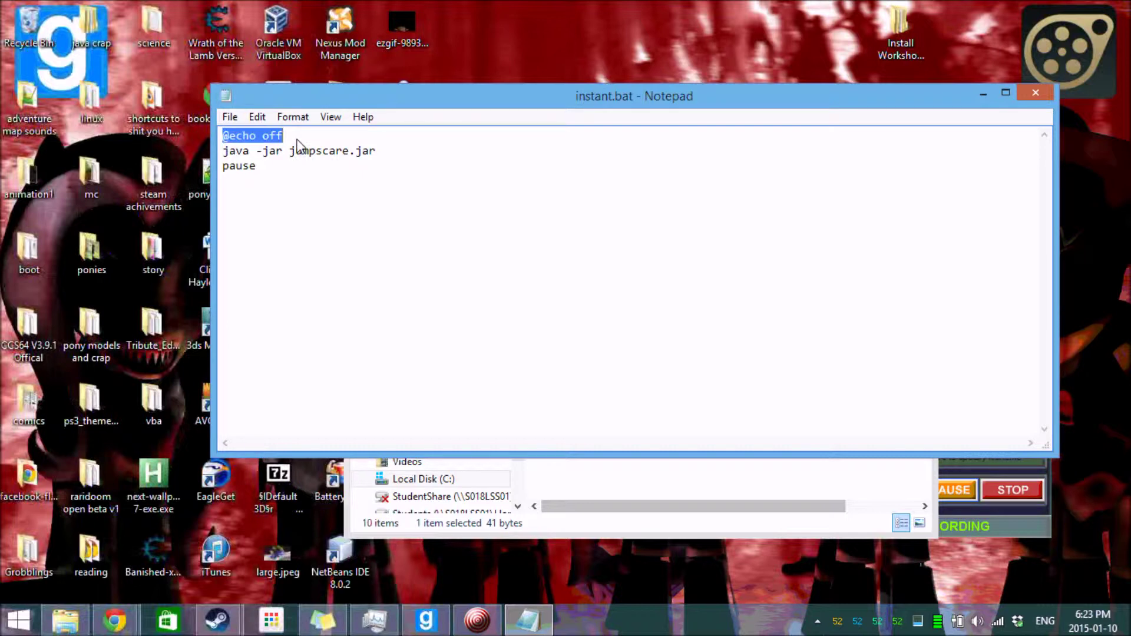
left_click(297, 141)
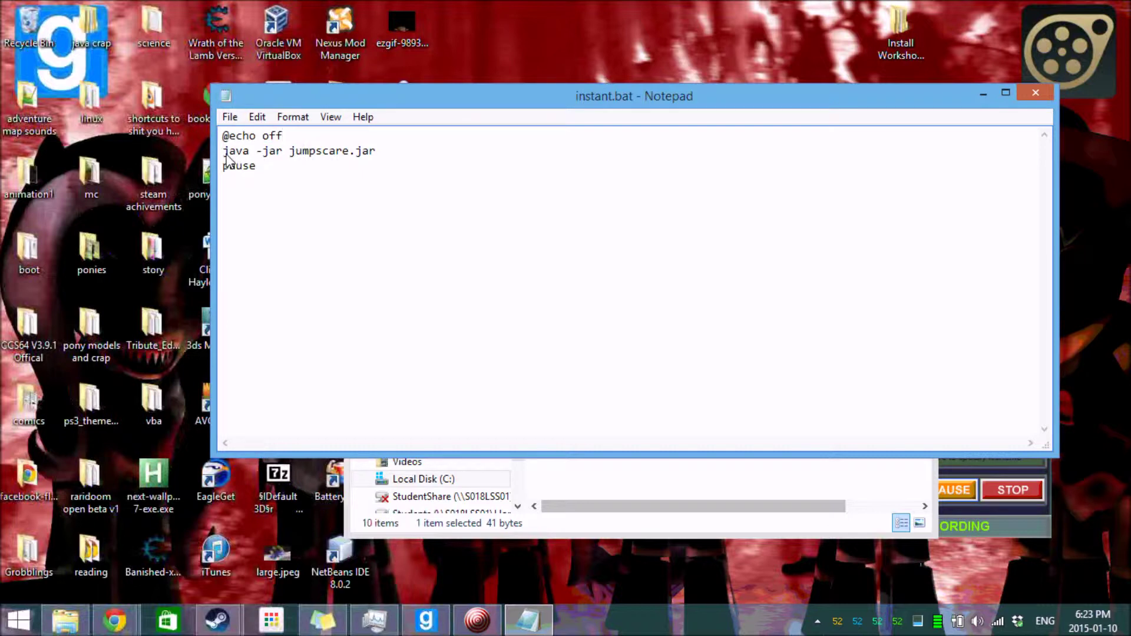
left_click_drag(229, 152, 357, 159)
left_click(384, 176)
left_click(1035, 100)
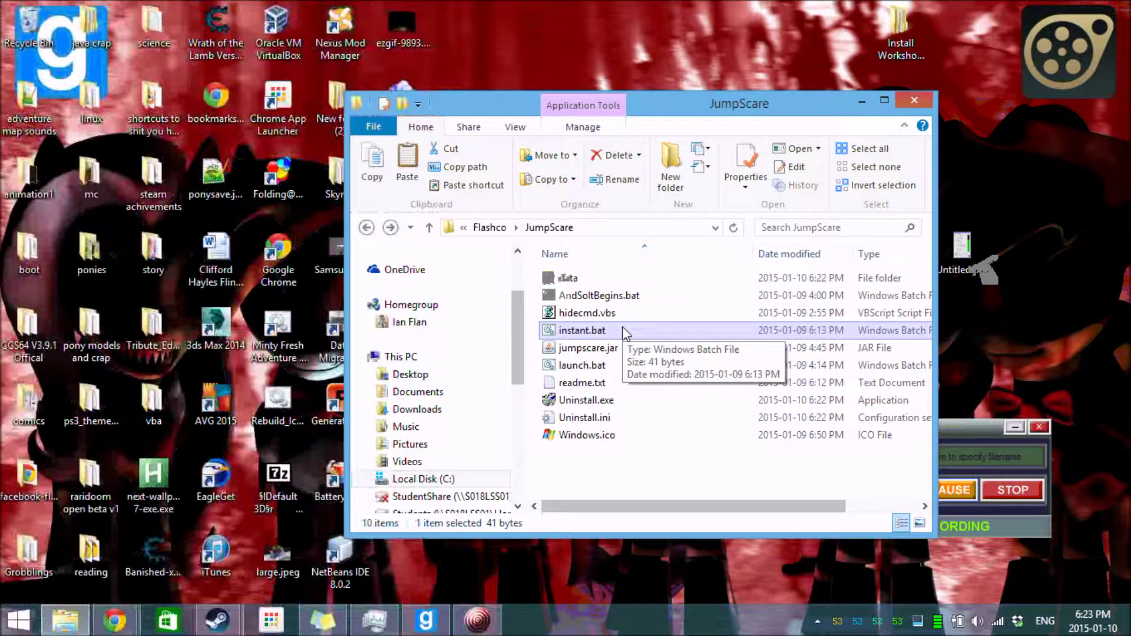
left_click(629, 301)
- Open AndSoltBegins.bat in Notepad and replace the '::created by' credit with the author's name
right_click(631, 301)
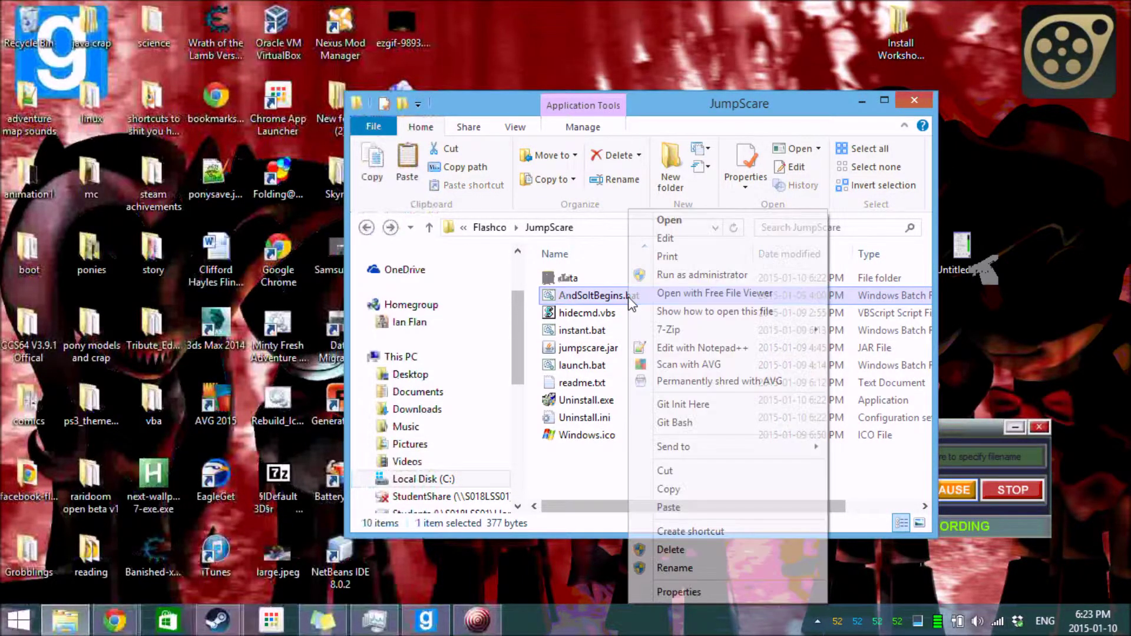
left_click(674, 239)
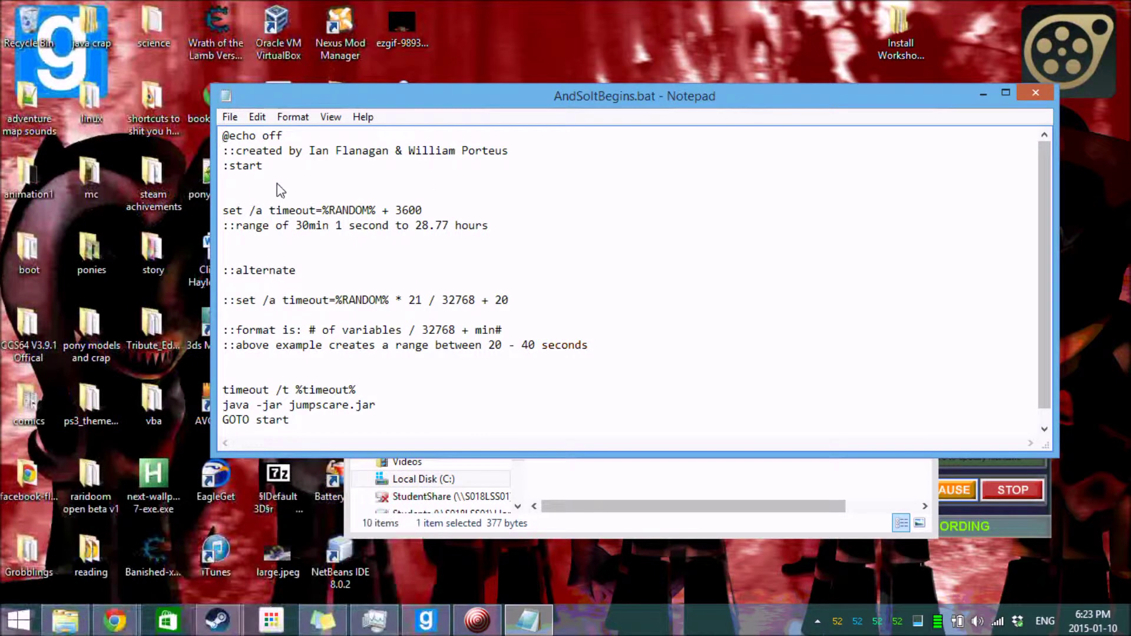
left_click_drag(229, 137, 318, 138)
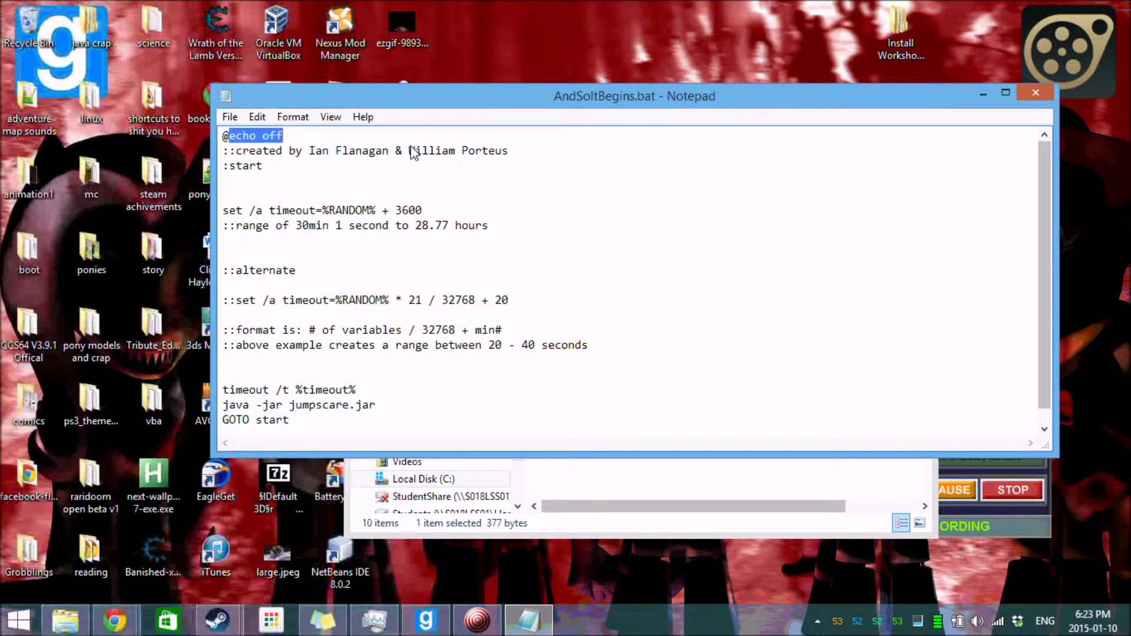
left_click_drag(405, 152, 531, 150)
key("BackSpace")
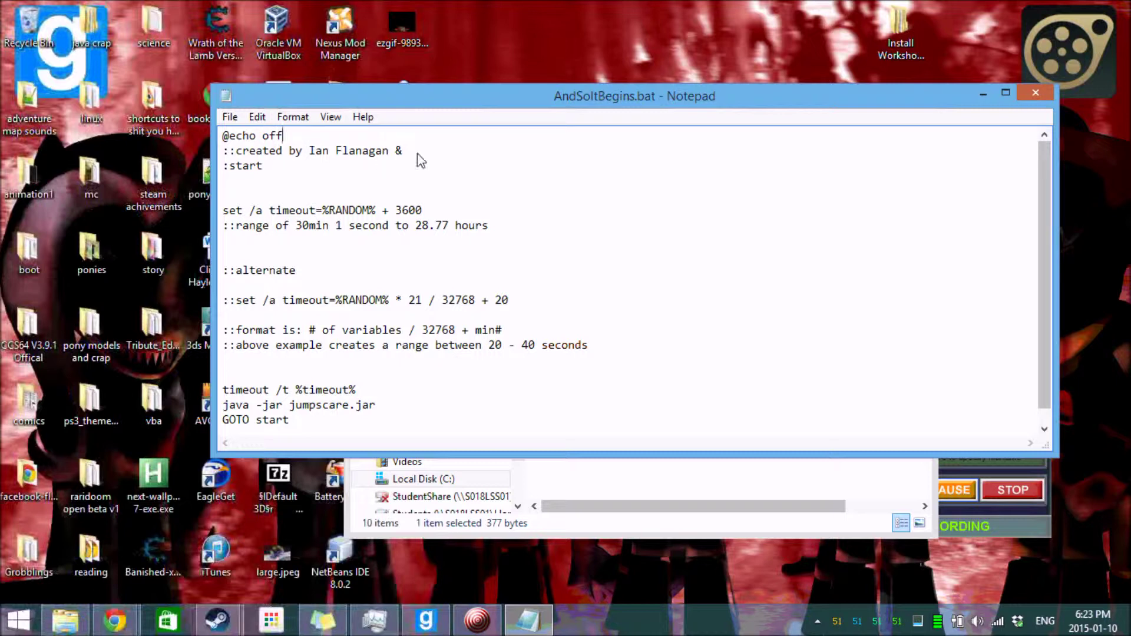
key("BackSpace")
key("BackSpace")
key("BackSpace")
key("BackSpace")
key("BackSpace")
key("BackSpace")
key("BackSpace")
key("BackSpace")
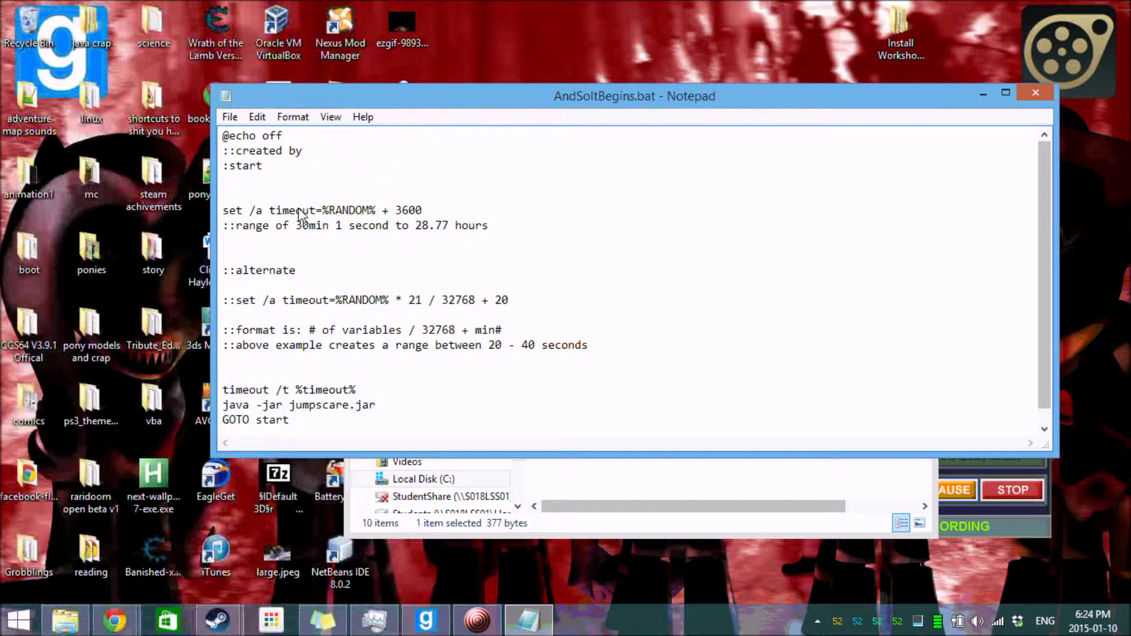
type("flanigomik")
- Highlight the :start label and the set /a line's 3600 value to explain the delay
left_click(259, 178)
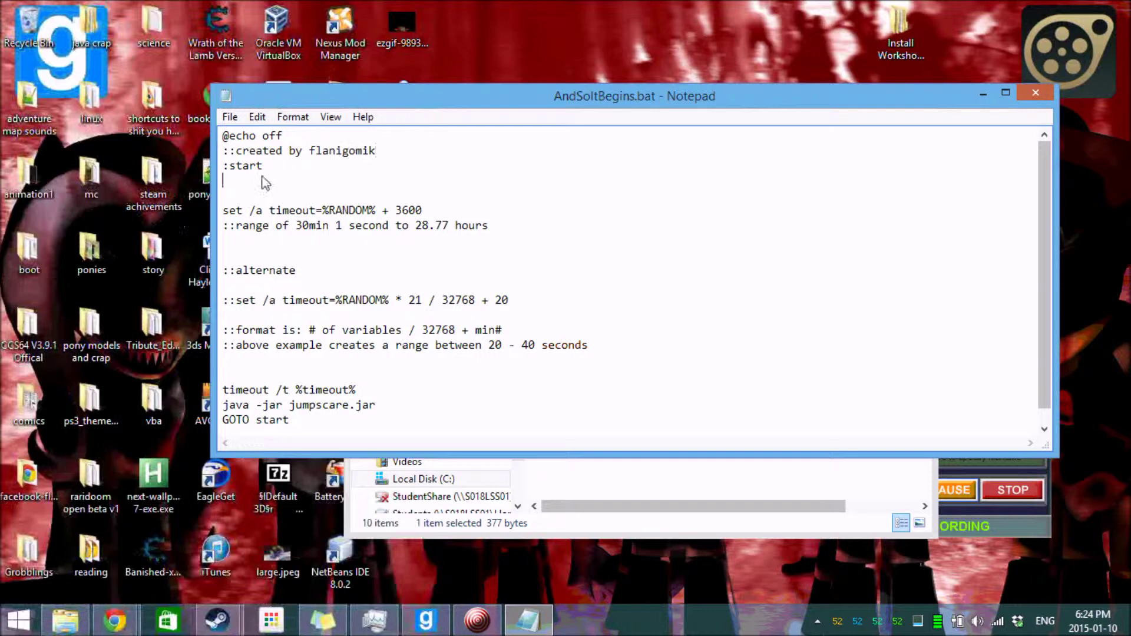
key("Up")
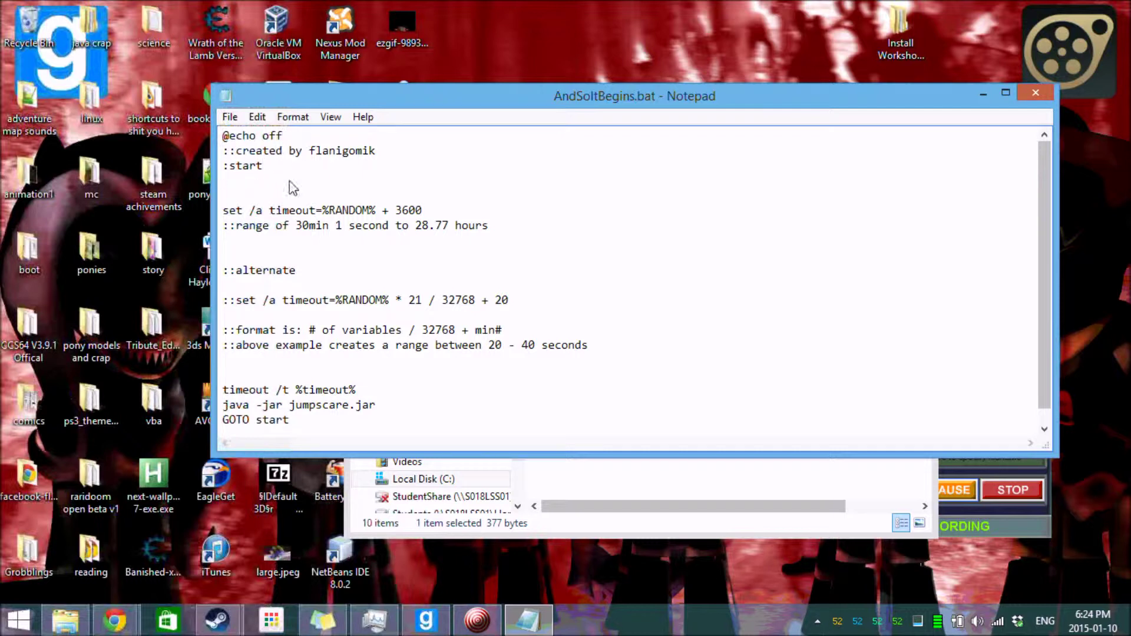
left_click_drag(227, 175, 275, 172)
key("Down")
left_click(225, 210)
left_click_drag(224, 211, 272, 212)
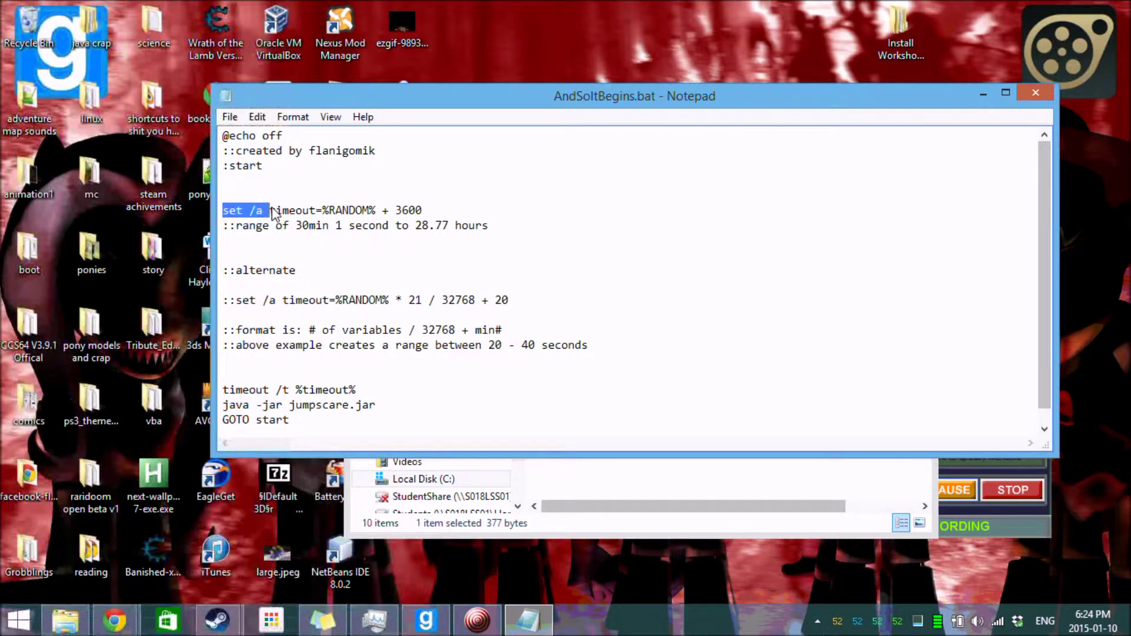
left_click(315, 212)
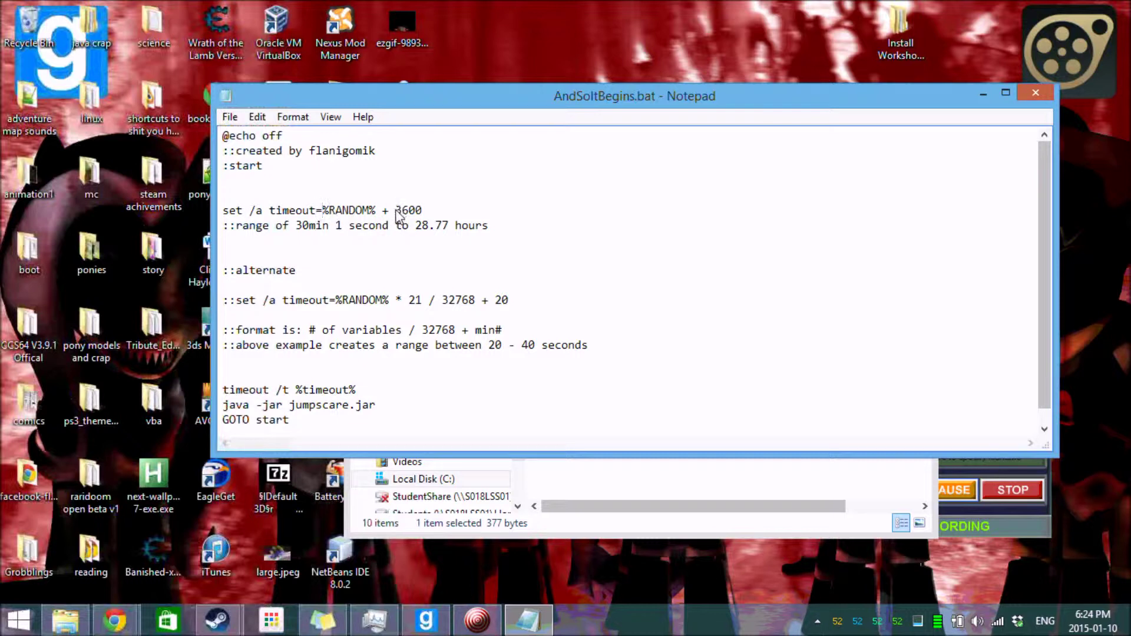
mouse_move(397, 217)
left_mouse_down()
mouse_move(429, 214)
mouse_move(395, 217)
left_mouse_up()
left_click(428, 213)
- Highlight the range comment (30min, 28.77 hours) and the timeout /t %timeout% command
left_click_drag(296, 226, 345, 228)
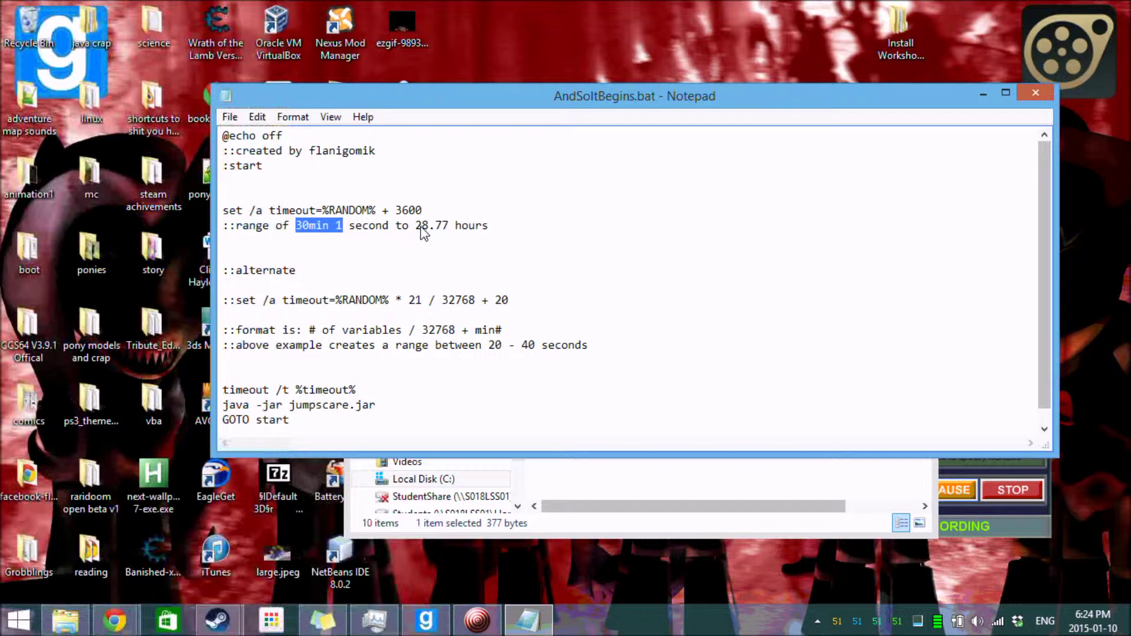
left_click_drag(420, 227, 449, 226)
left_click(449, 228)
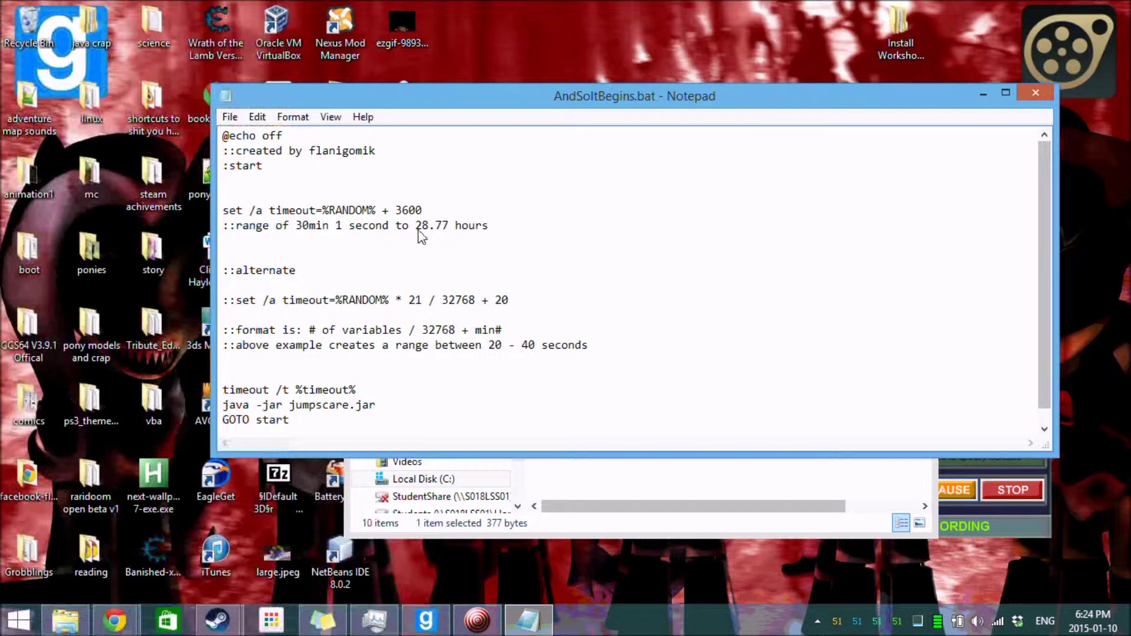
key("Down")
key("Down")
key("Down")
key("Down")
key("Down")
key("Down")
key("Down")
key("Down")
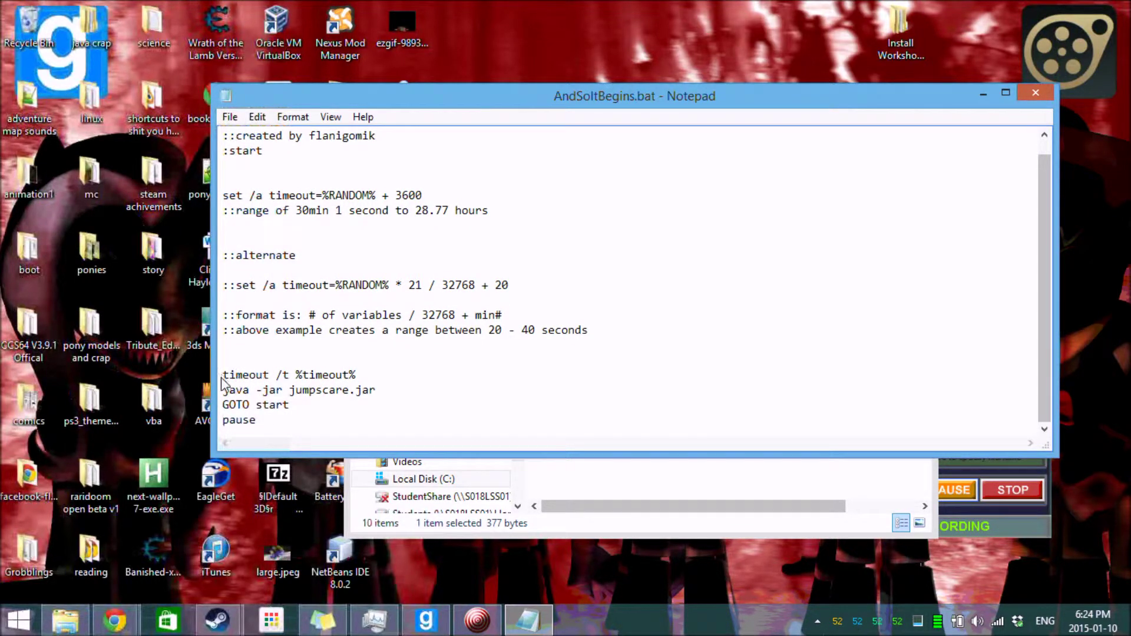
left_click_drag(225, 380, 290, 380)
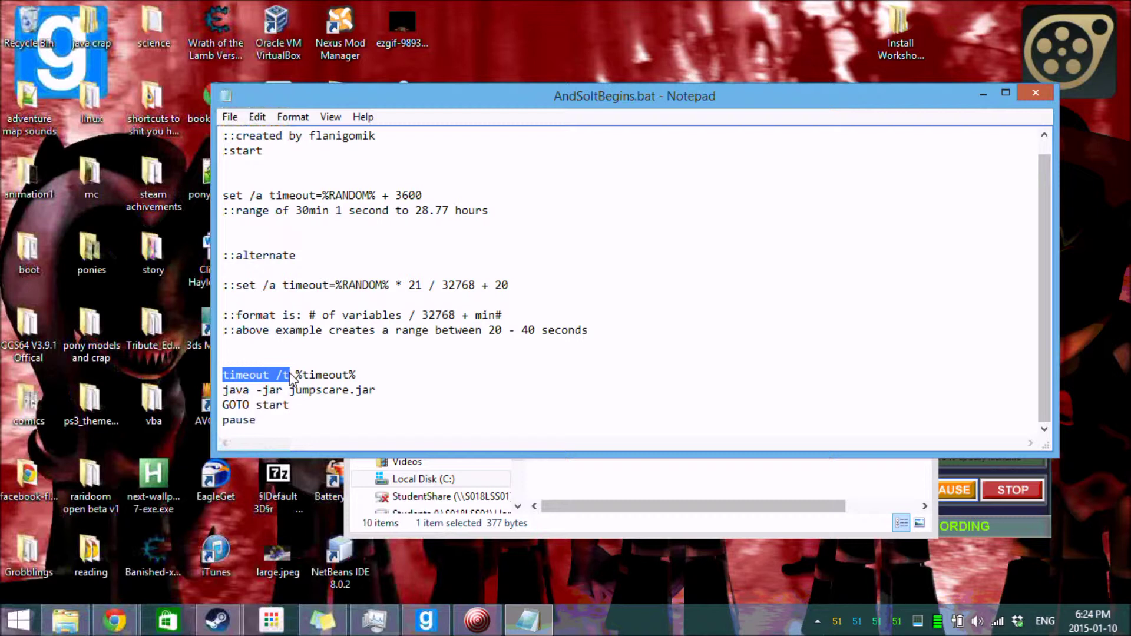
left_click(291, 380)
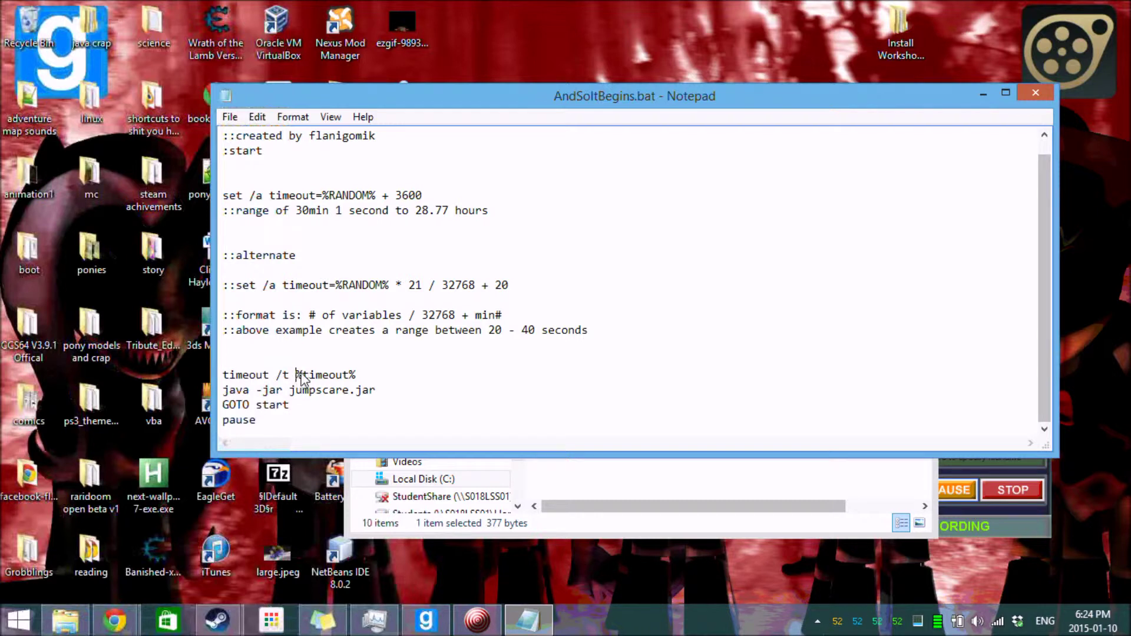
left_click_drag(297, 375, 366, 376)
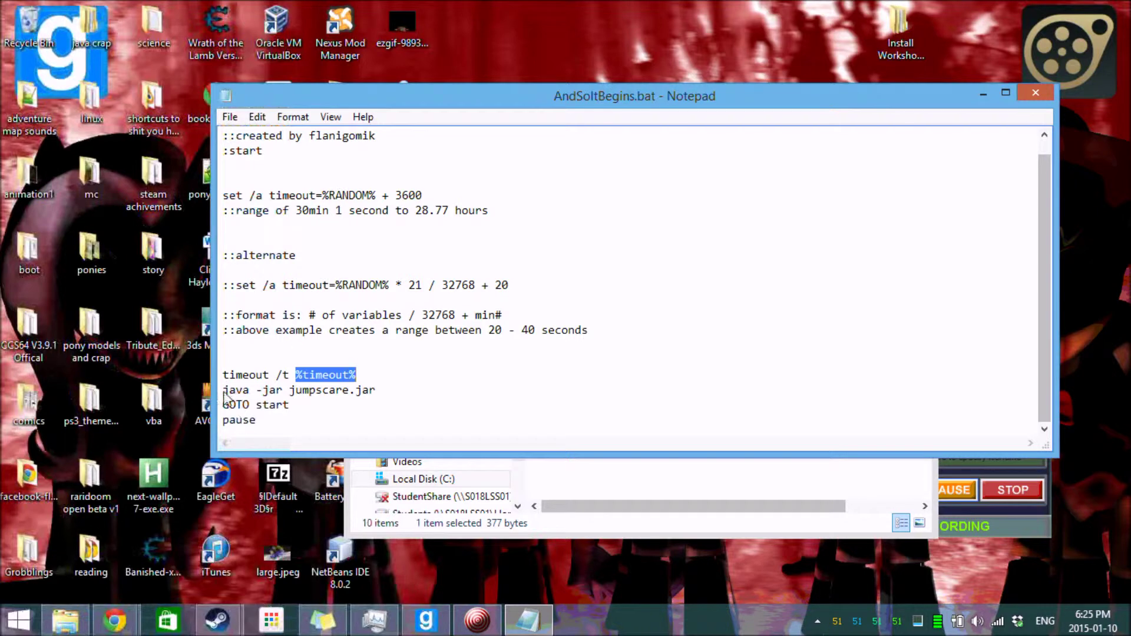
- Highlight the java -jar jumpscare.jar launch line and the GOTO start loop line
left_click_drag(224, 390, 386, 390)
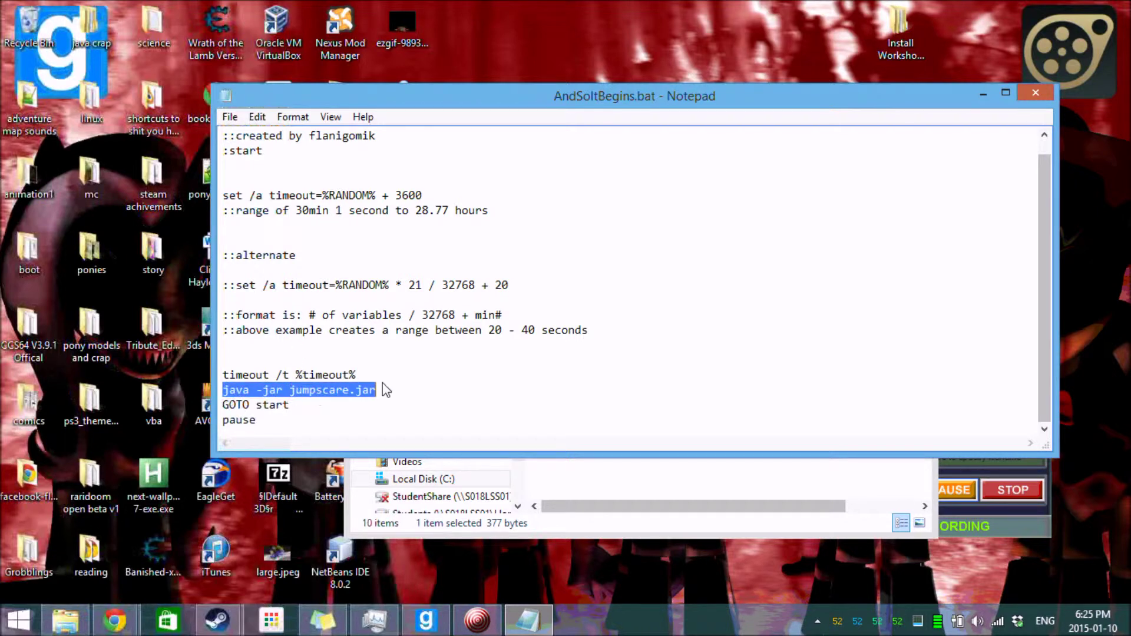
left_click(385, 390)
key("shift+Home")
left_click(385, 390)
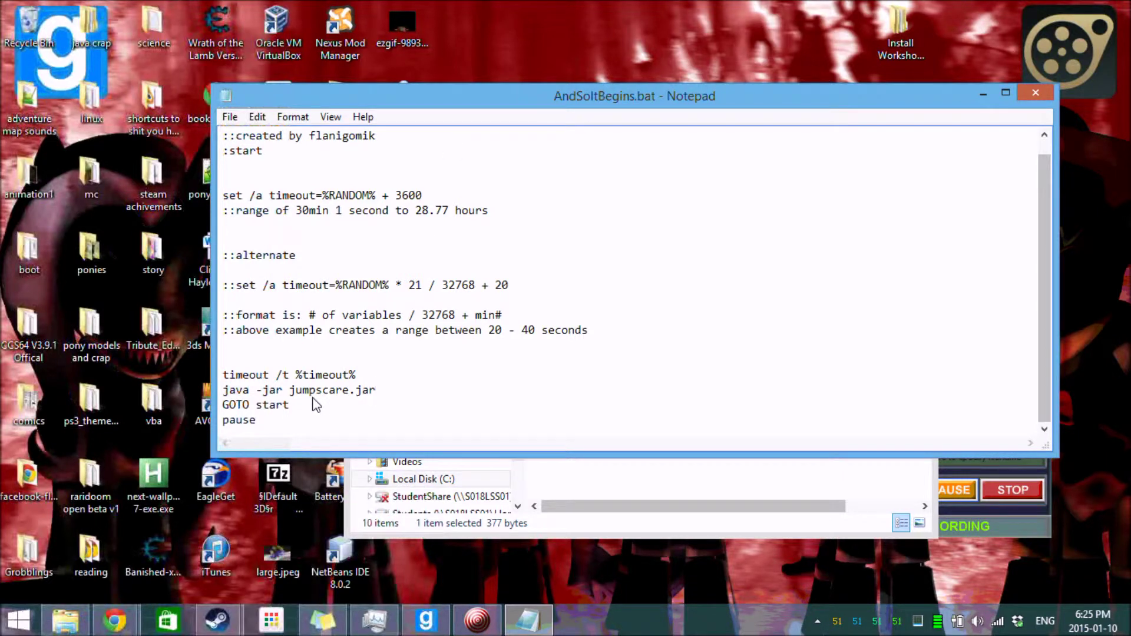
left_click_drag(291, 406, 224, 408)
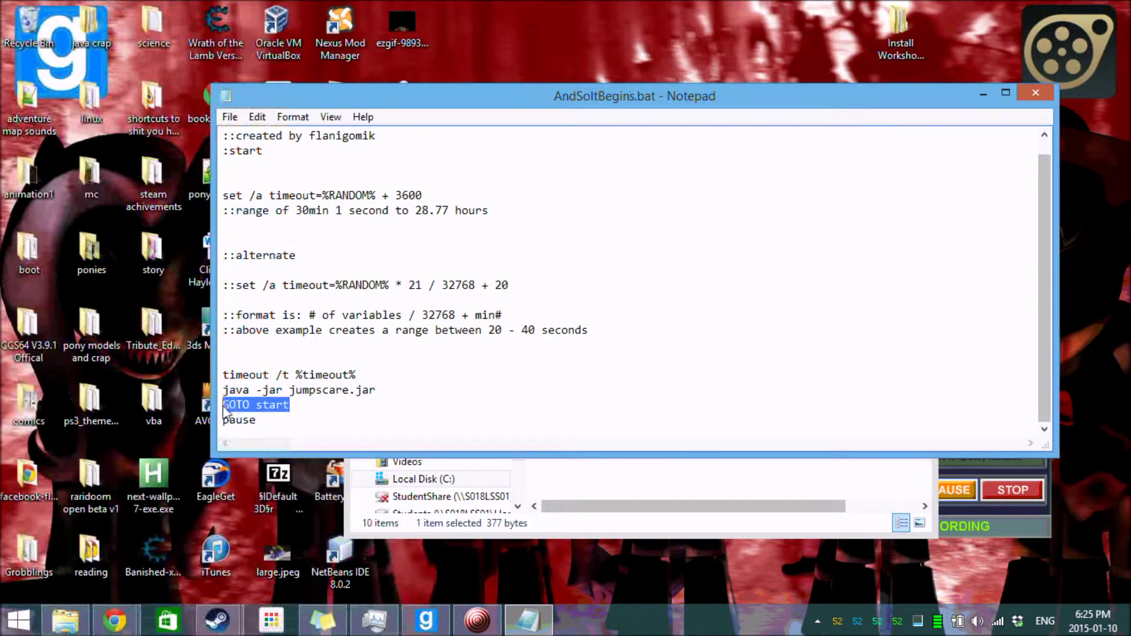
left_click(337, 424)
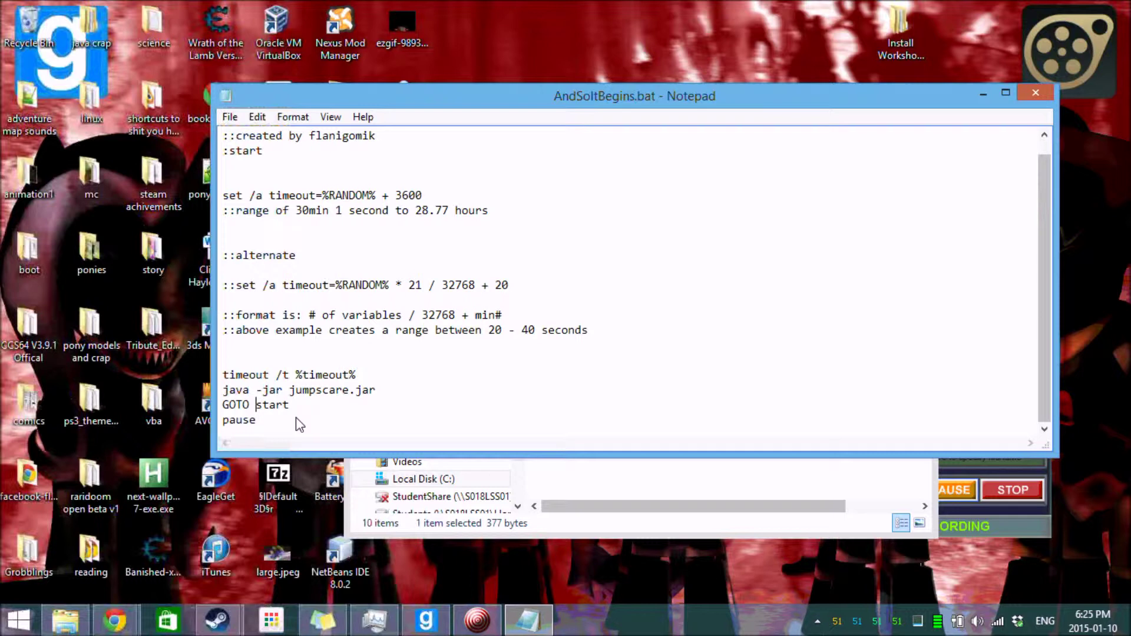
scroll(263, 151, "up", 1)
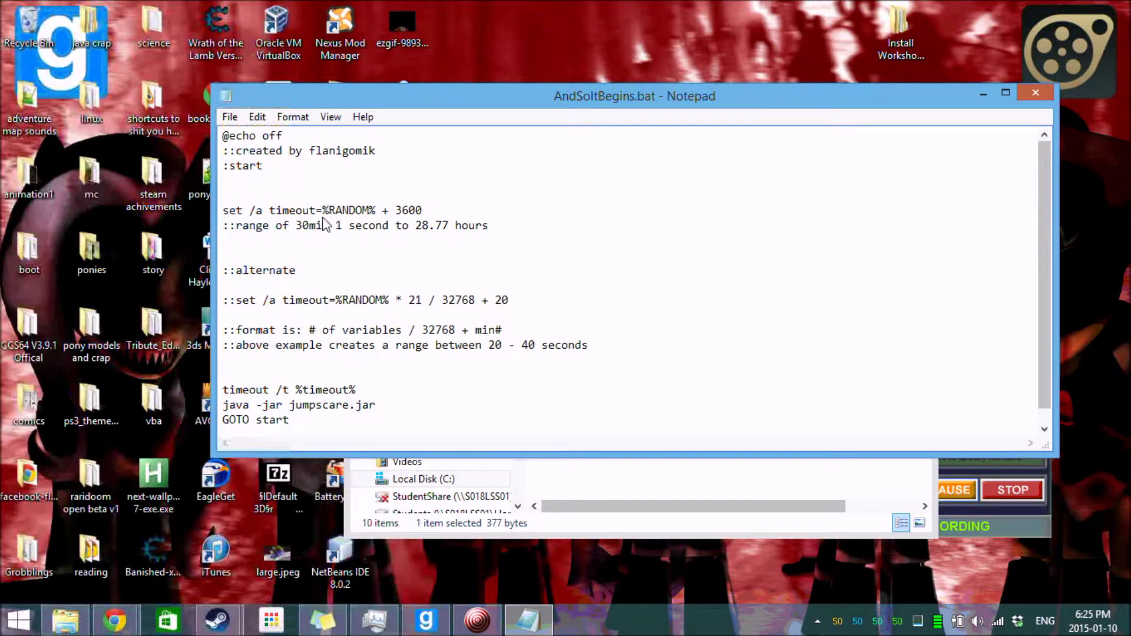
key("Down")
key("Down")
key("Down")
key("Down")
key("Down")
key("Down")
key("Down")
key("Down")
key("Down")
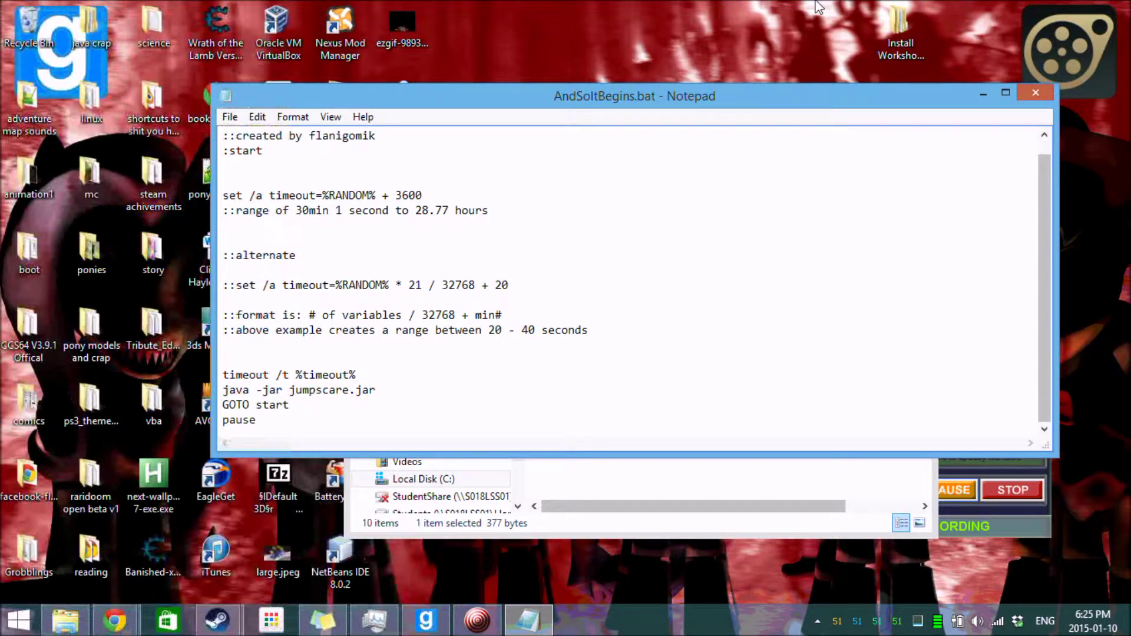
- Close the script without saving and bring up Task Manager
left_click(1036, 91)
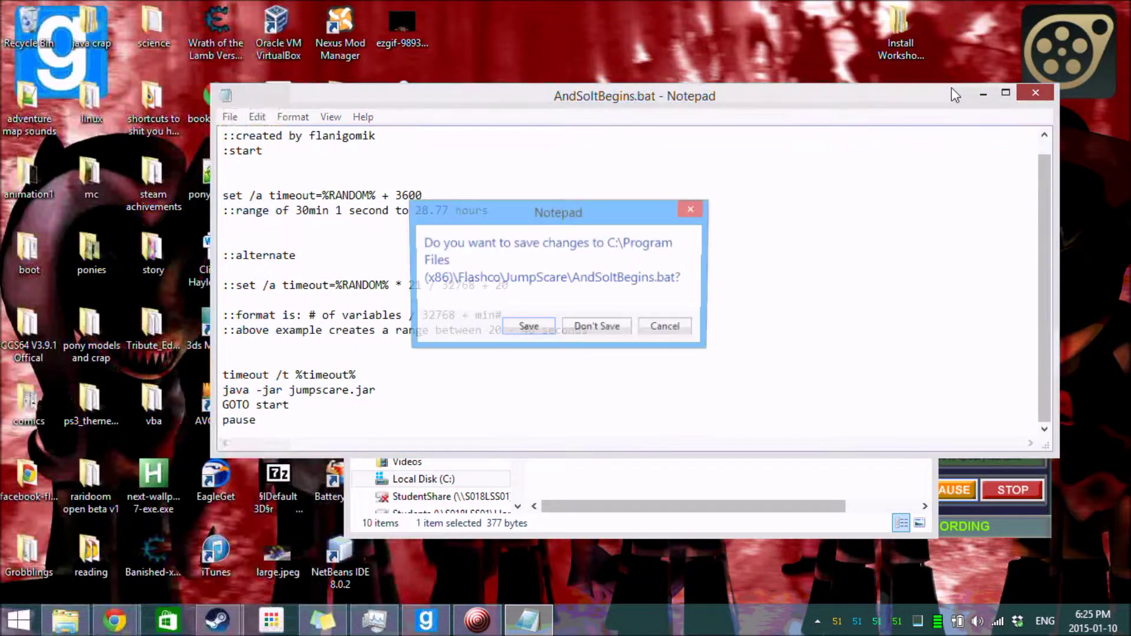
left_click(597, 327)
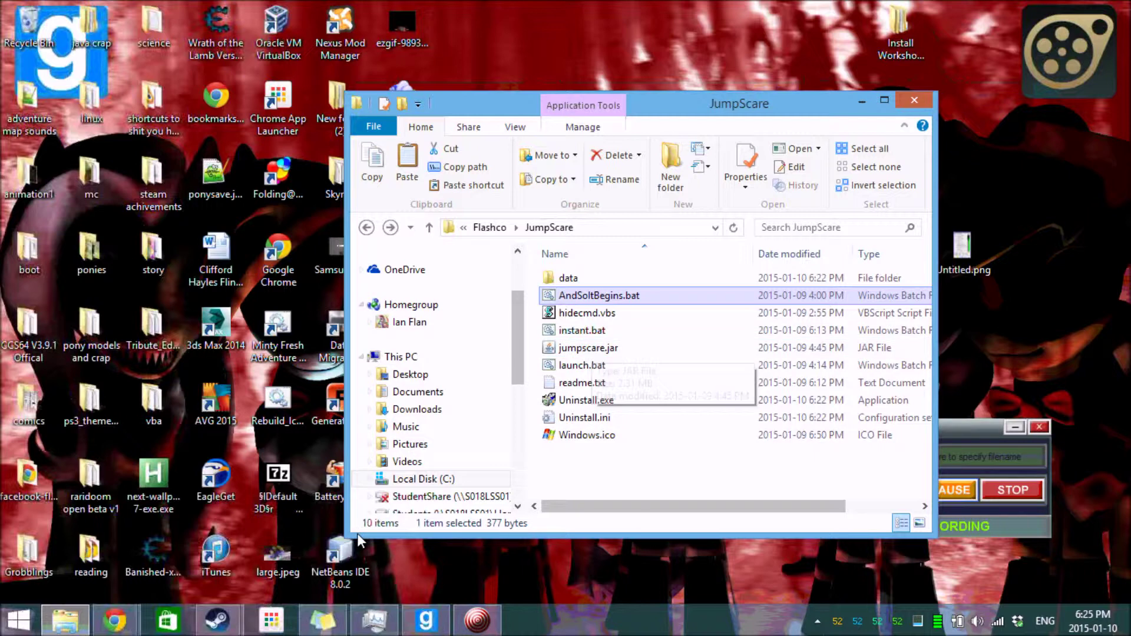
key("ctrl+shift+Escape")
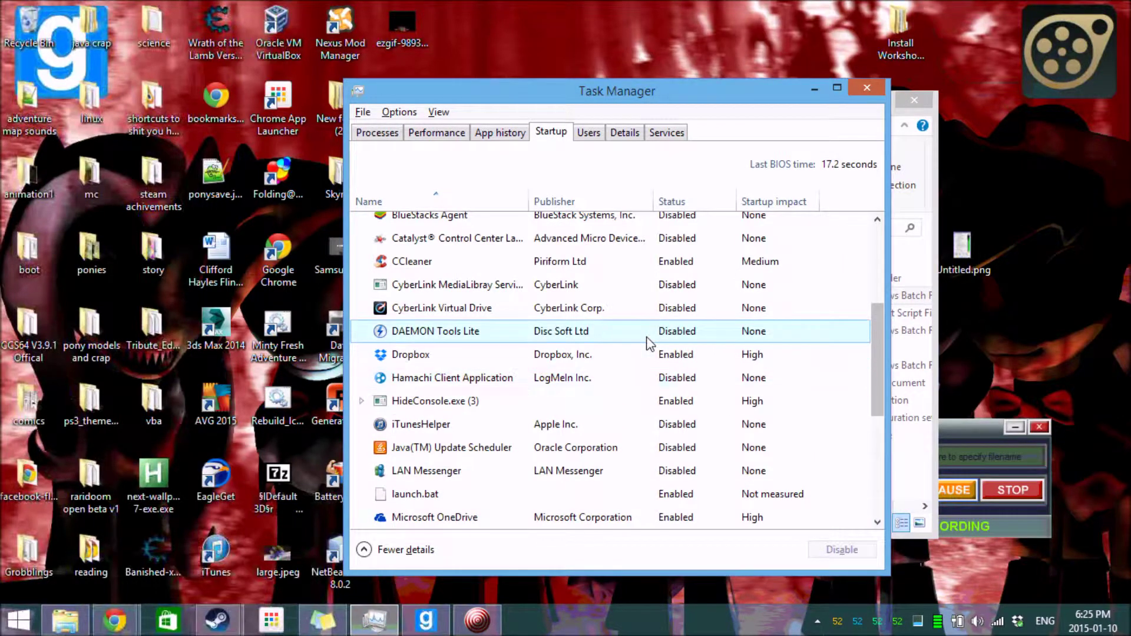
left_click(644, 490)
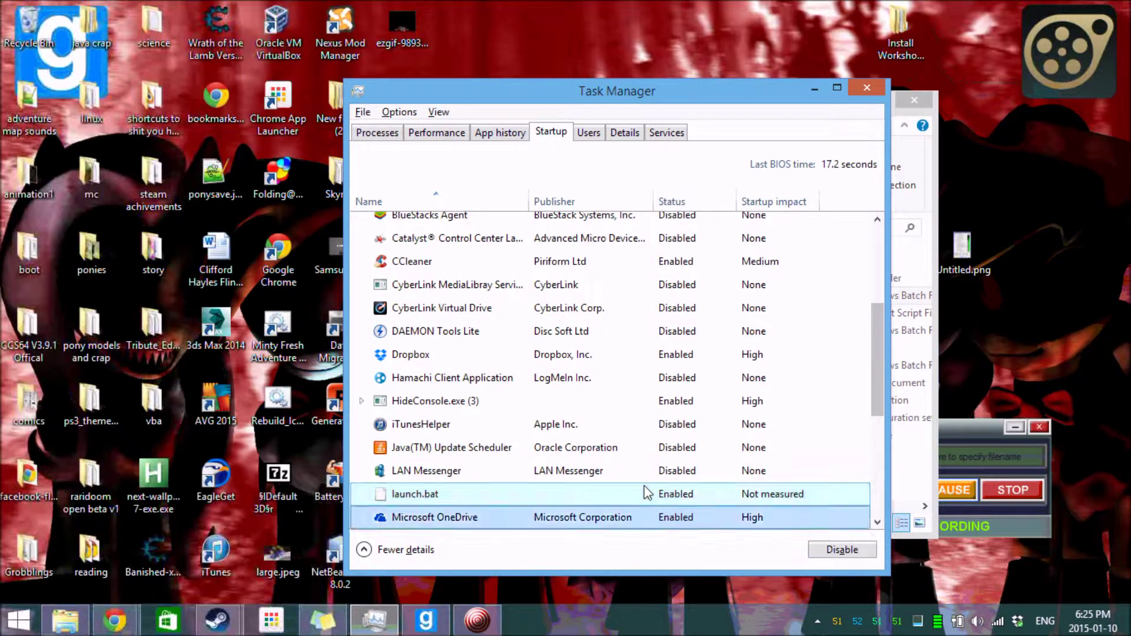
- End the Windows Based Script Host process from the Processes list
left_click(364, 134)
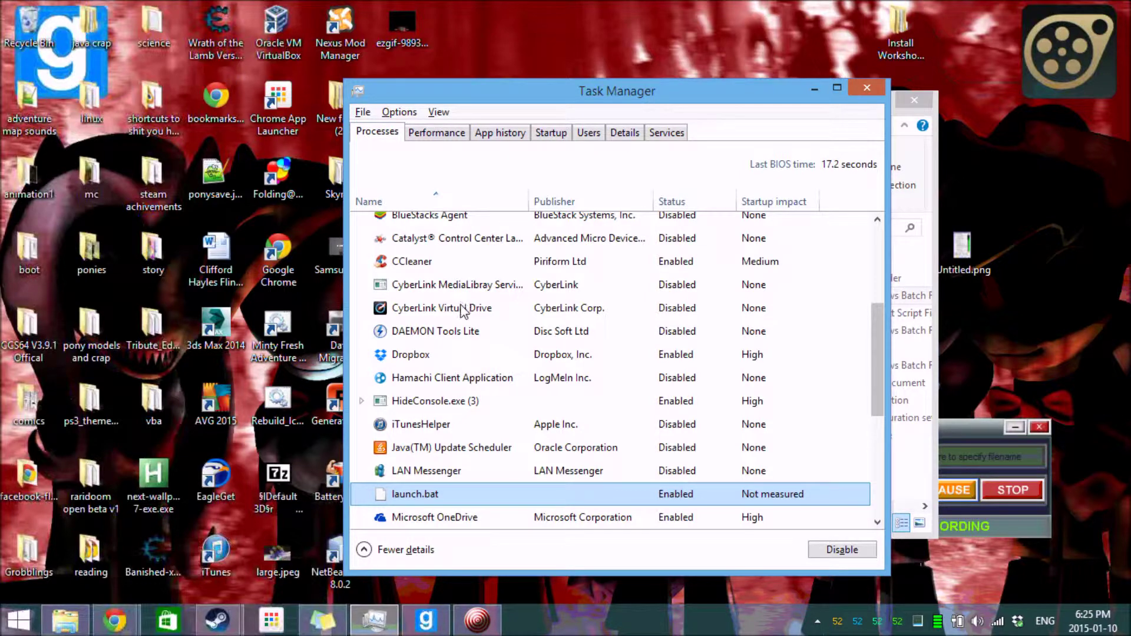
key("Down")
key("Down")
key("Down")
key("Down")
key("Down")
key("Down")
key("Down")
key("Down")
key("Down")
key("Down")
key("Down")
key("Down")
key("Down")
key("Down")
key("Down")
key("Down")
key("Down")
key("Down")
key("Down")
key("Down")
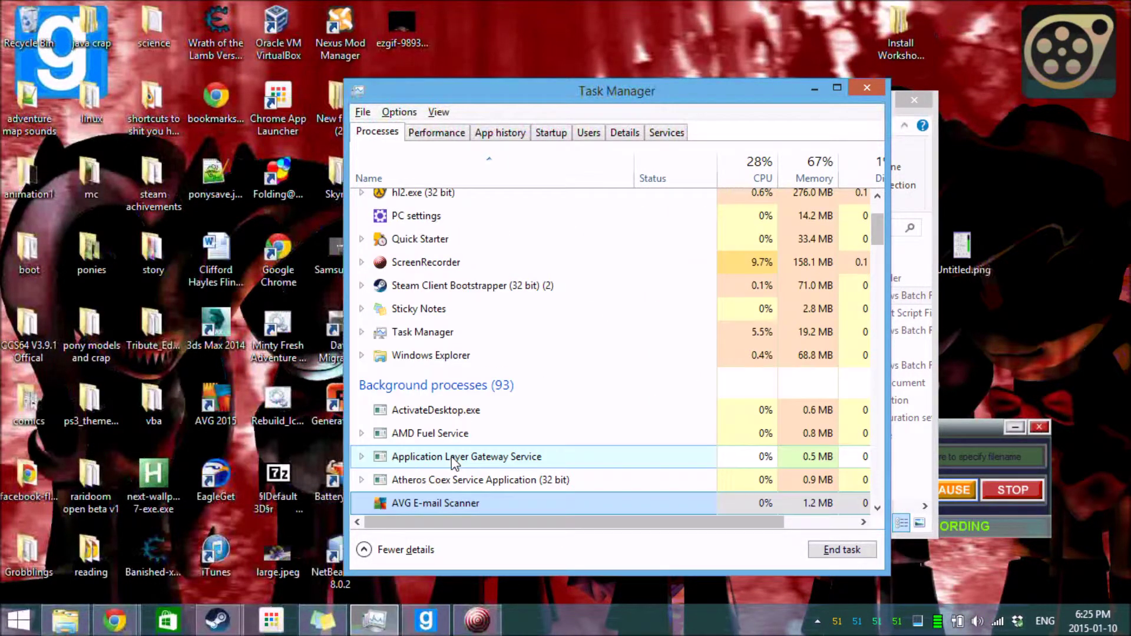
key("Down")
key("Down")
key("Down")
key("Down")
key("Down")
key("Down")
key("Down")
key("Down")
key("Down")
key("Down")
key("Down")
key("Down")
key("Down")
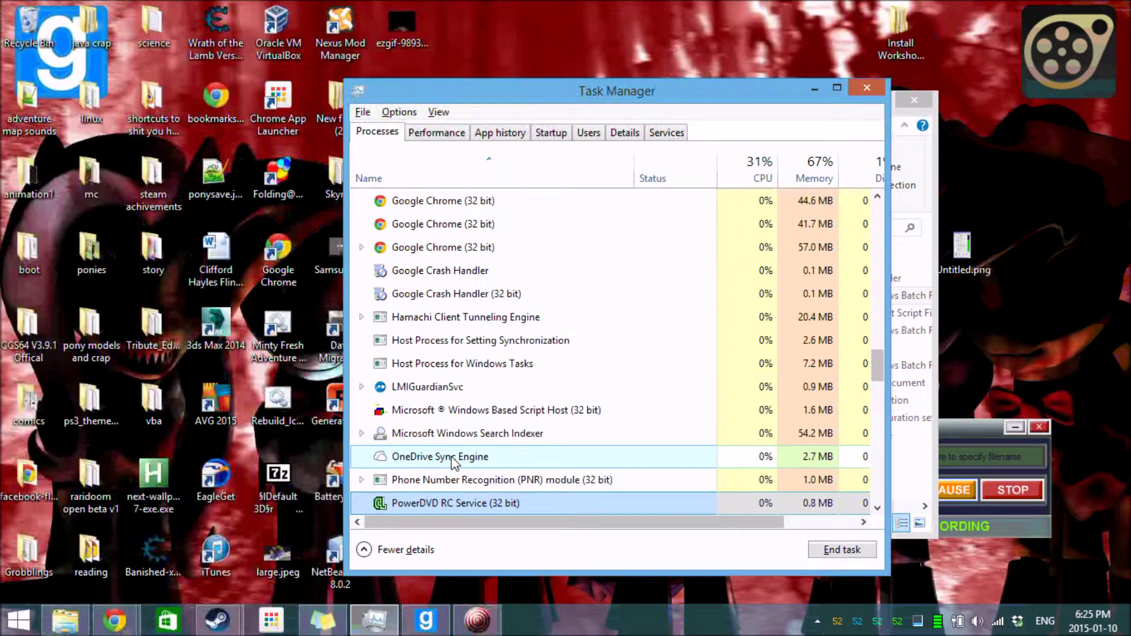
left_click(470, 398)
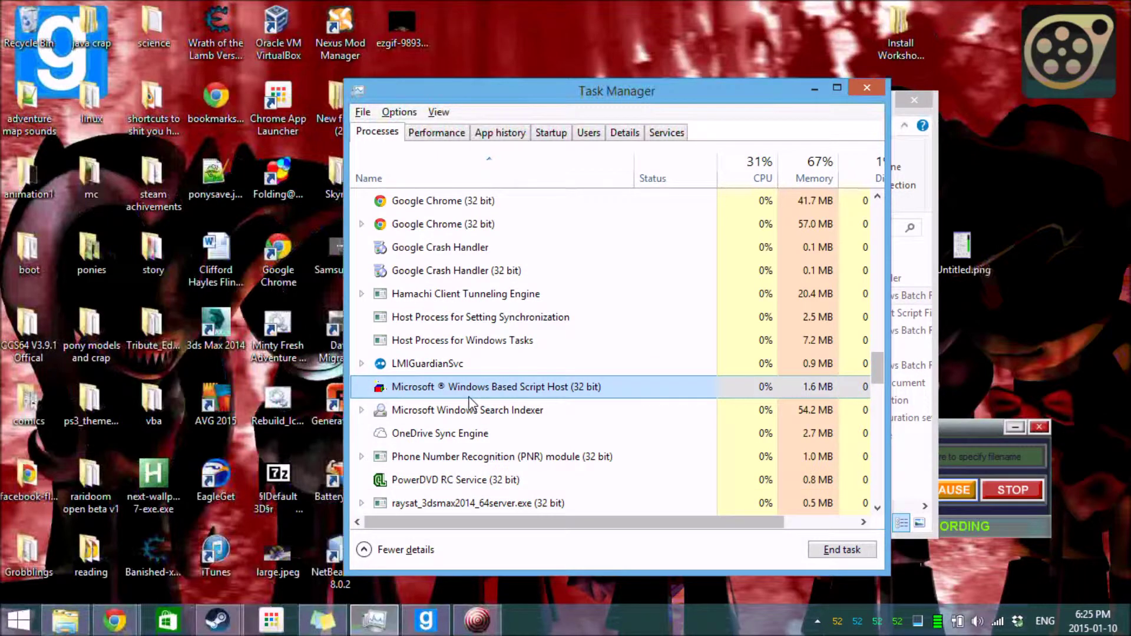
right_click(486, 395)
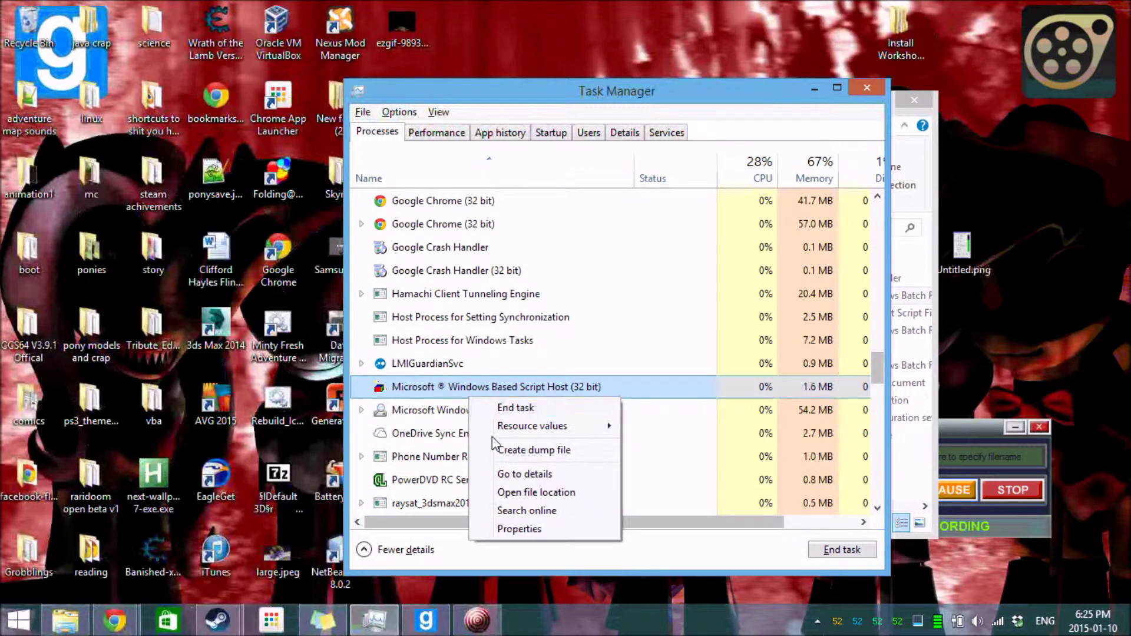
left_click(496, 408)
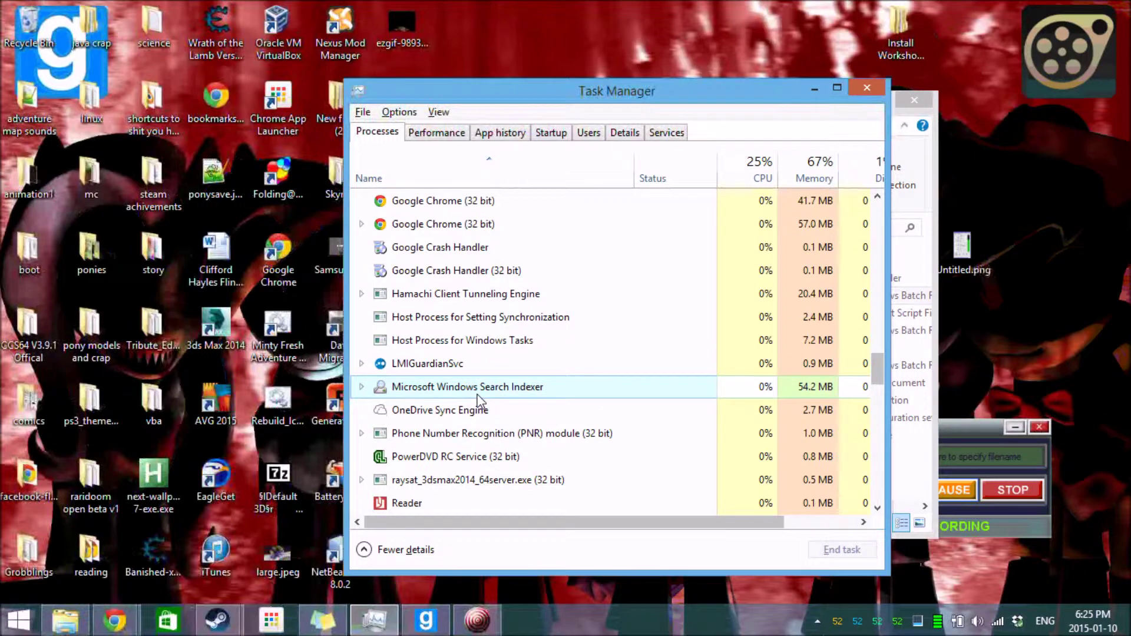
- Browse Task Manager's tabs and settle on the Details process list
left_click(453, 134)
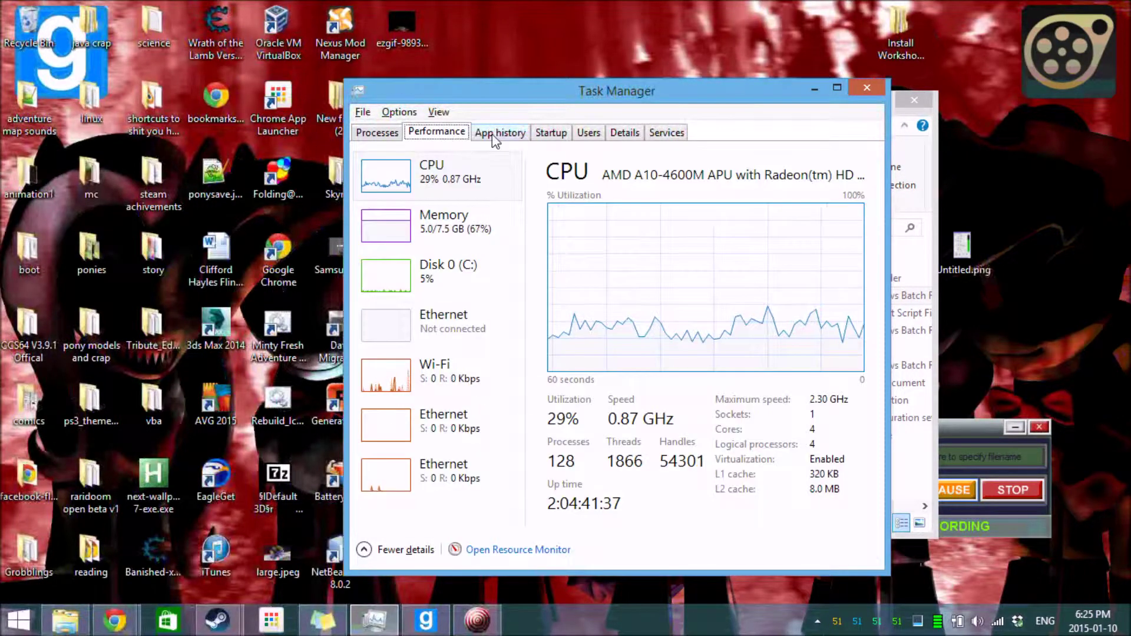
left_click(498, 134)
left_click(620, 134)
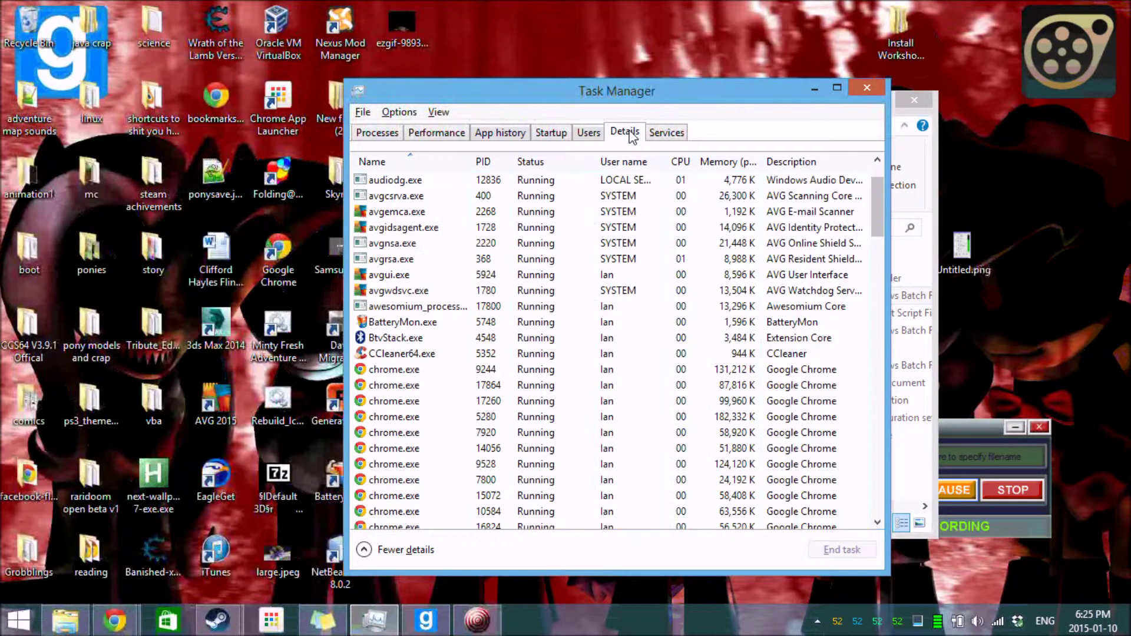
left_click(536, 322)
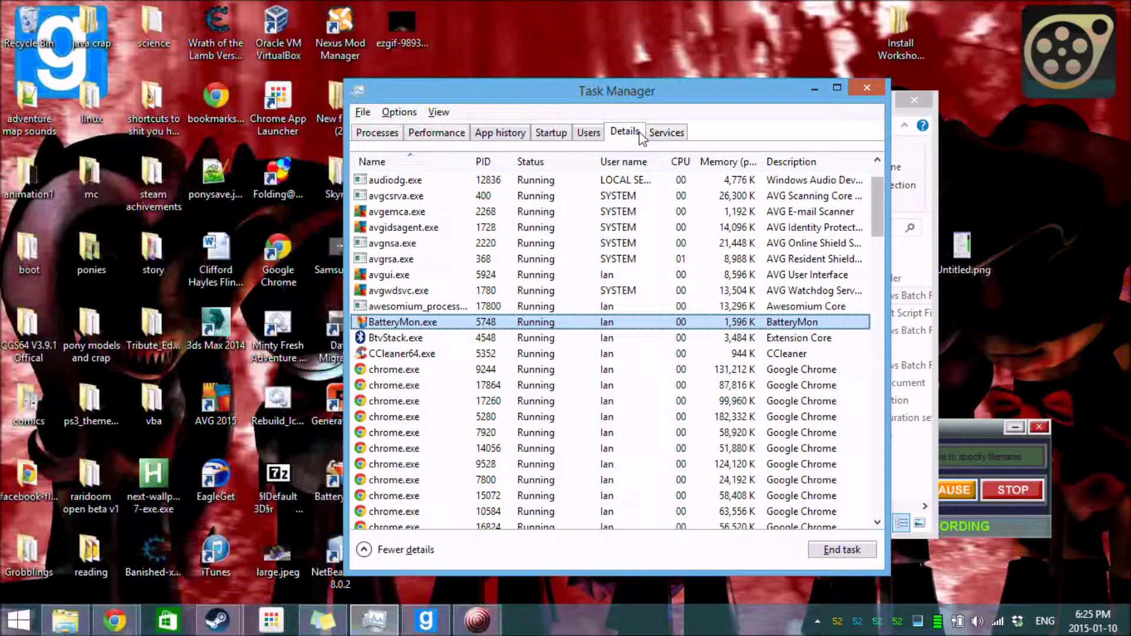
left_click(663, 133)
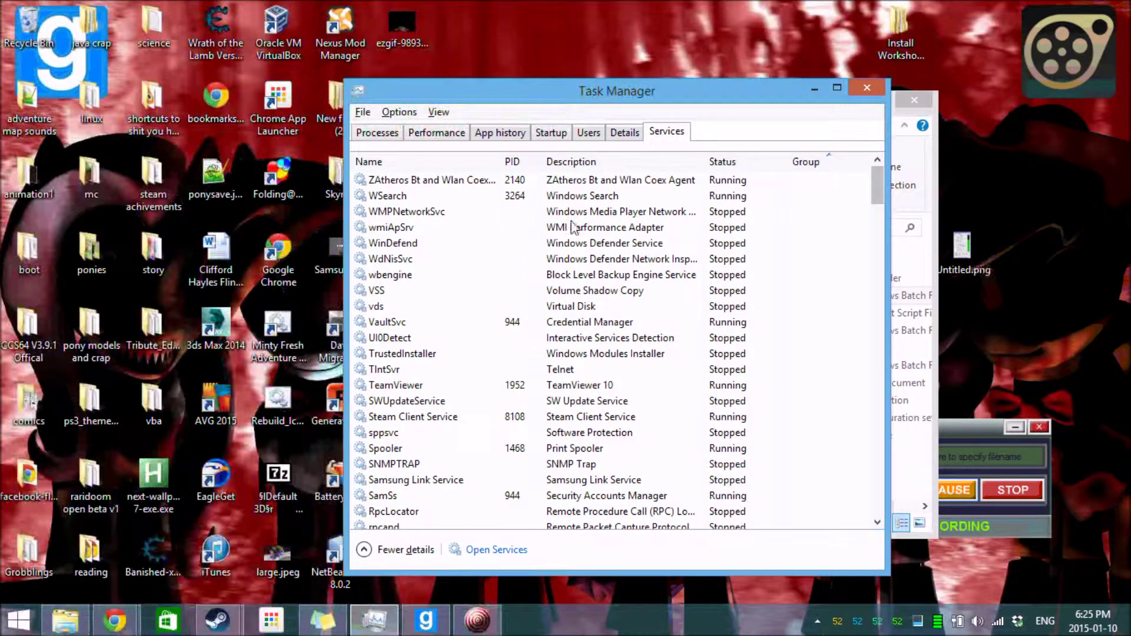
left_click(558, 134)
left_click(498, 139)
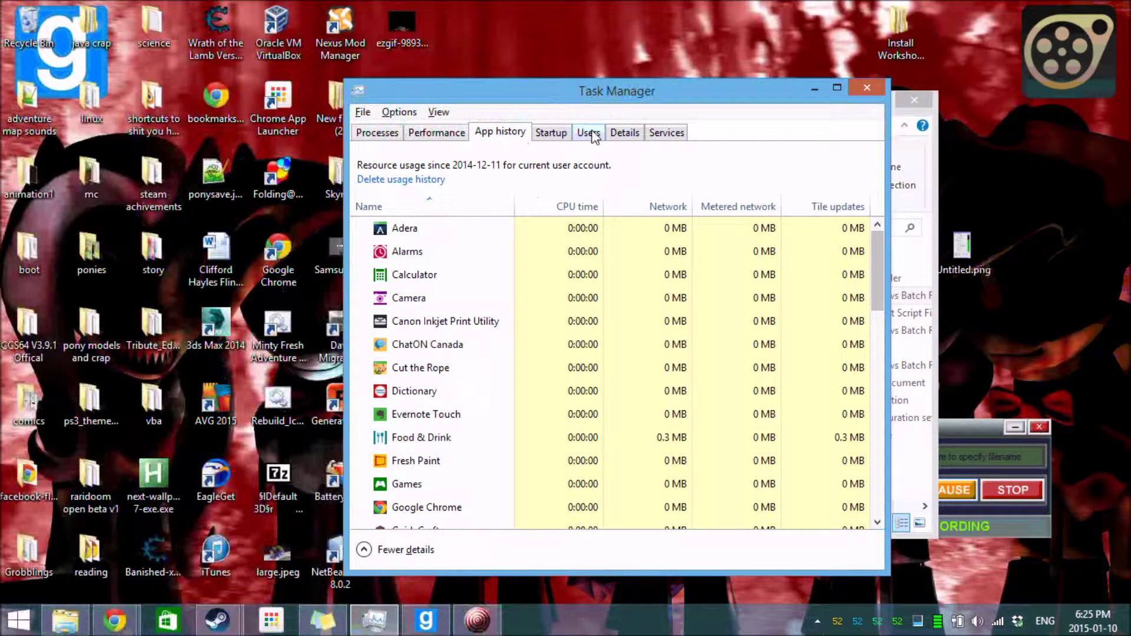
left_click(624, 133)
left_click(504, 246)
key("Down")
key("Down")
key("Down")
key("Down")
key("Down")
key("Down")
key("Down")
key("Down")
key("Down")
key("Down")
key("Down")
key("Down")
key("Down")
key("Down")
key("Down")
key("Down")
key("Down")
key("Down")
key("Down")
key("Down")
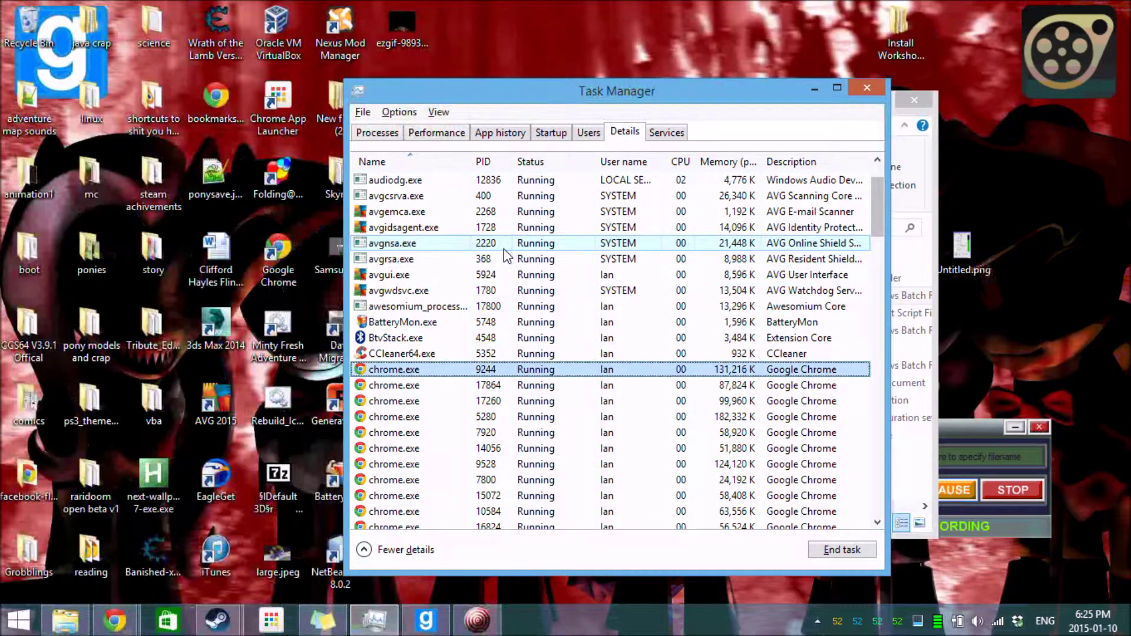
- End both cmd.exe processes, PIDs 11080 and 18192, from the Details list
key("Down")
key("Down")
key("Down")
key("Down")
key("Down")
key("Down")
key("Down")
key("Down")
key("Down")
key("Down")
key("Down")
key("Down")
key("Down")
key("Down")
key("Down")
key("Down")
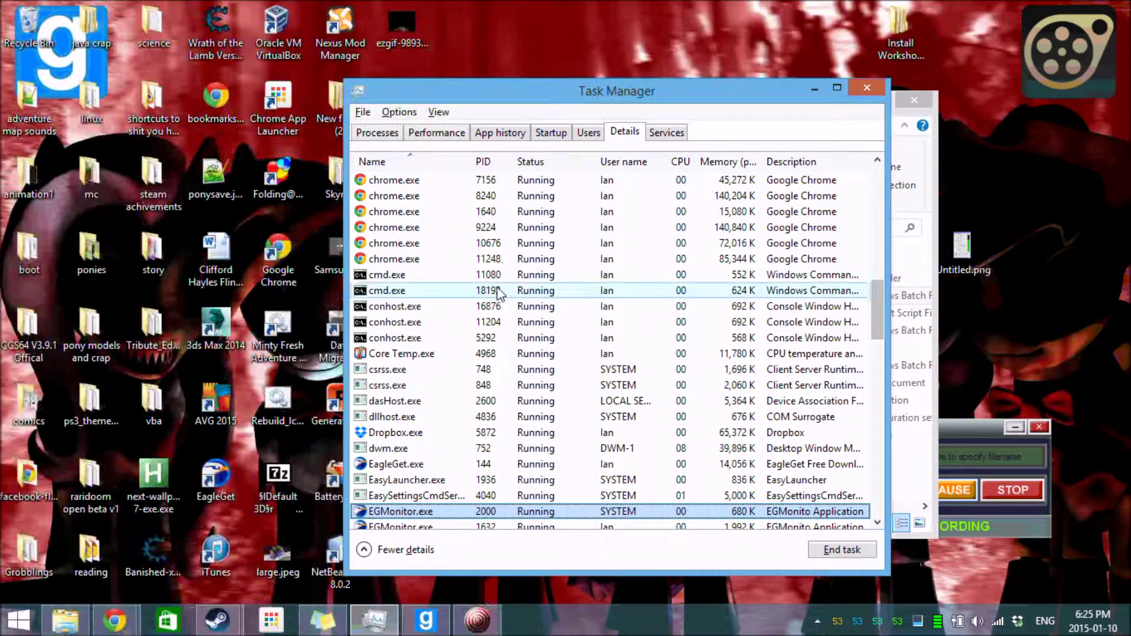
left_click(503, 274)
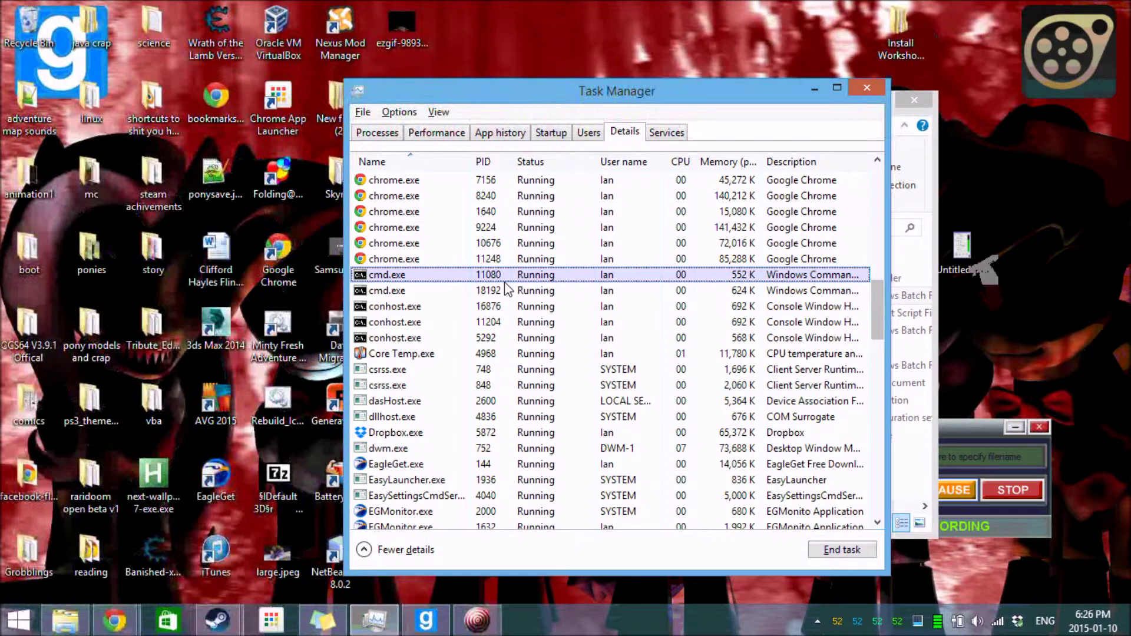
left_click(507, 290)
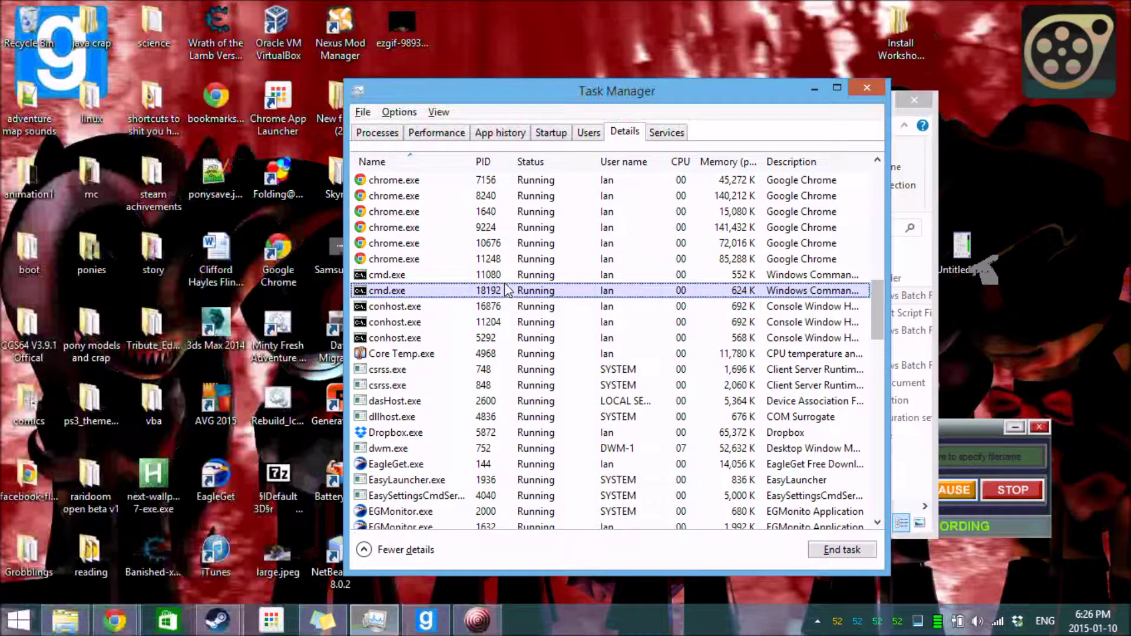
key("Up")
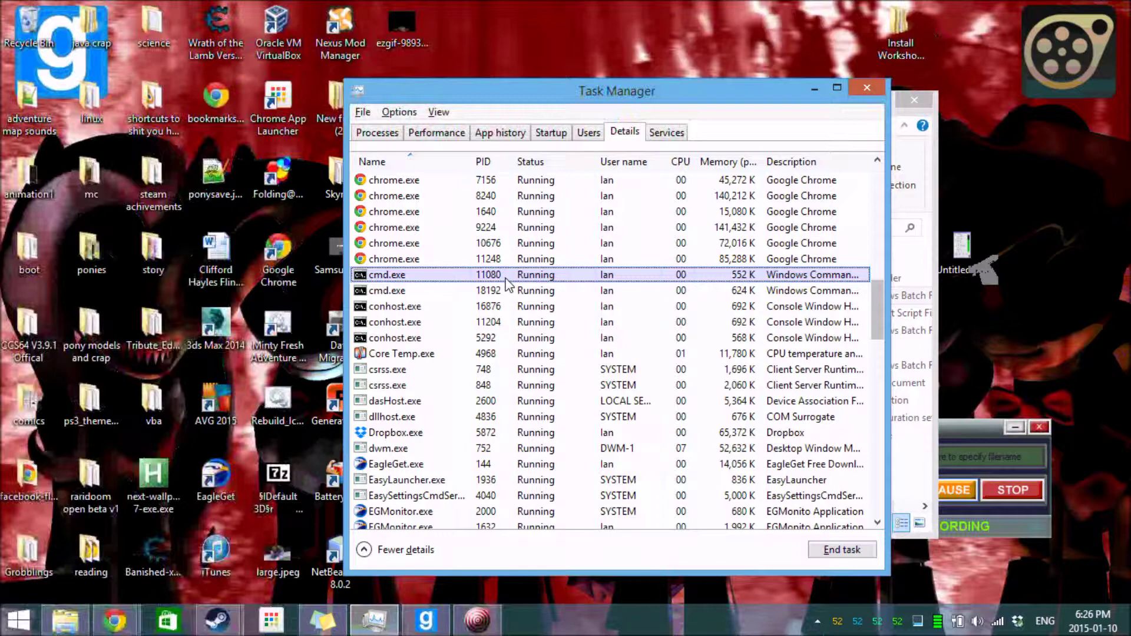
key("Delete")
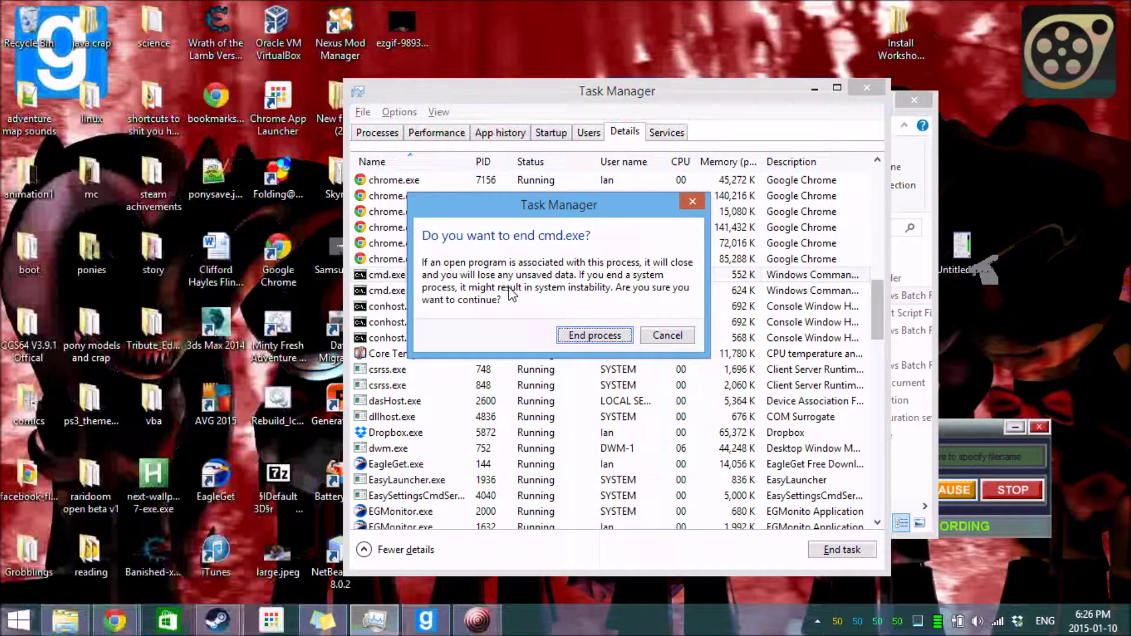
key("Return")
key("Up")
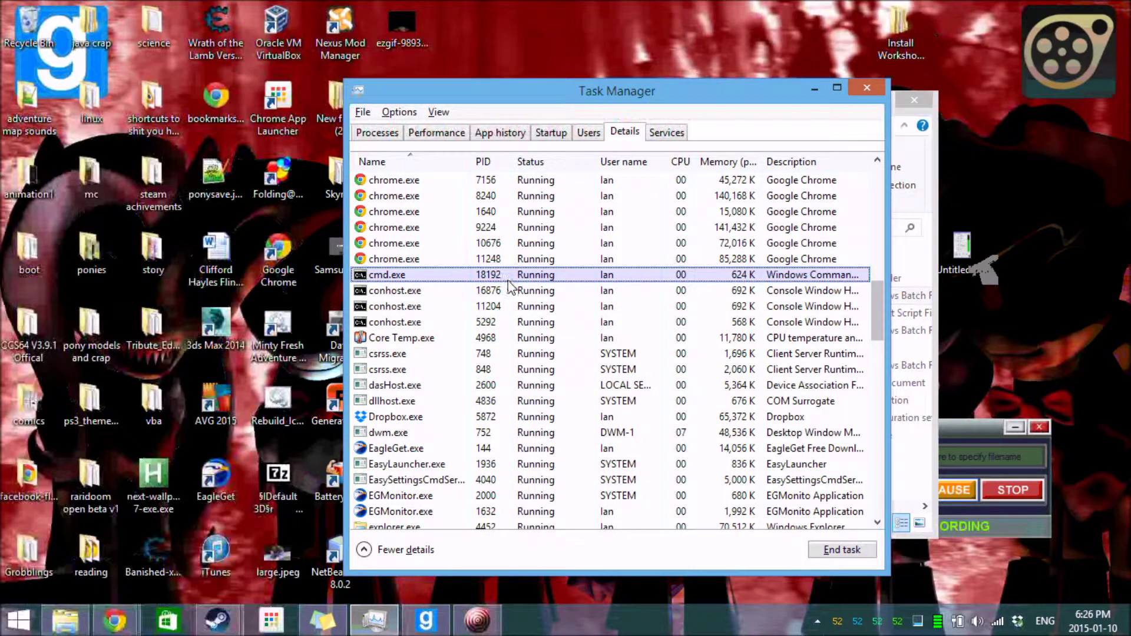
key("Delete")
key("Return")
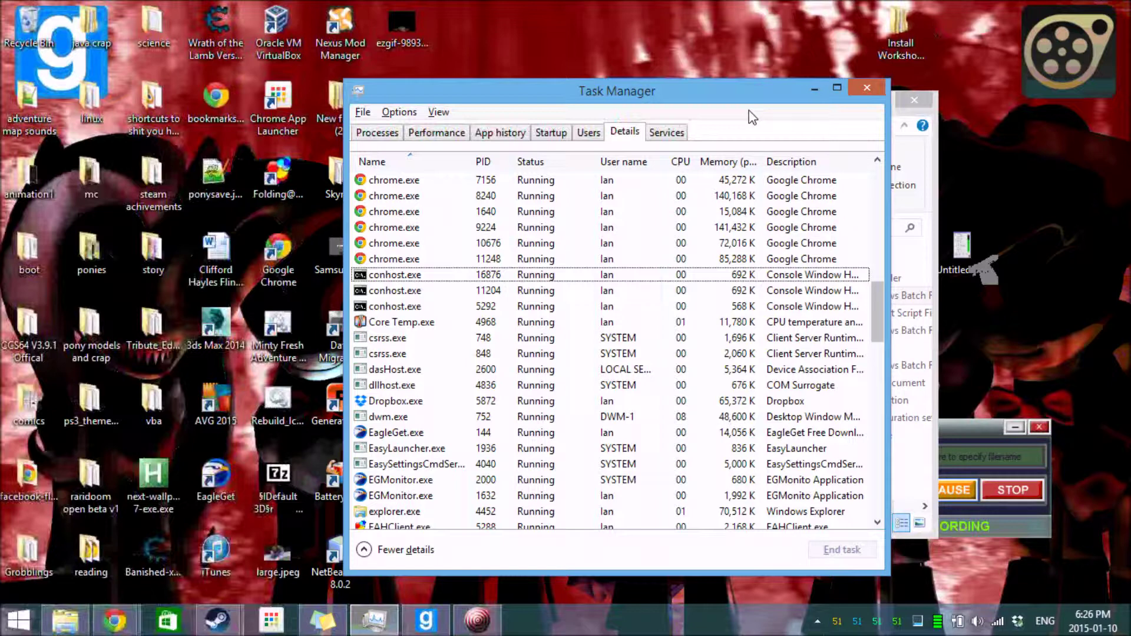
- Minimize Task Manager, run instant.bat from the JumpScare folder, and close its finished console
left_click(812, 90)
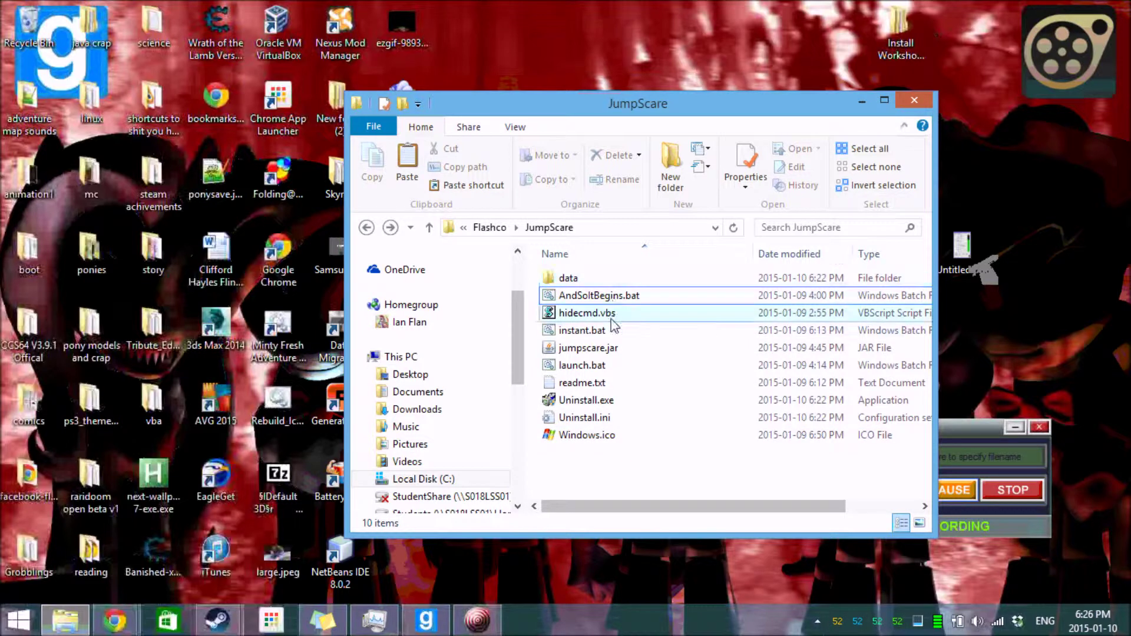
left_click(612, 337)
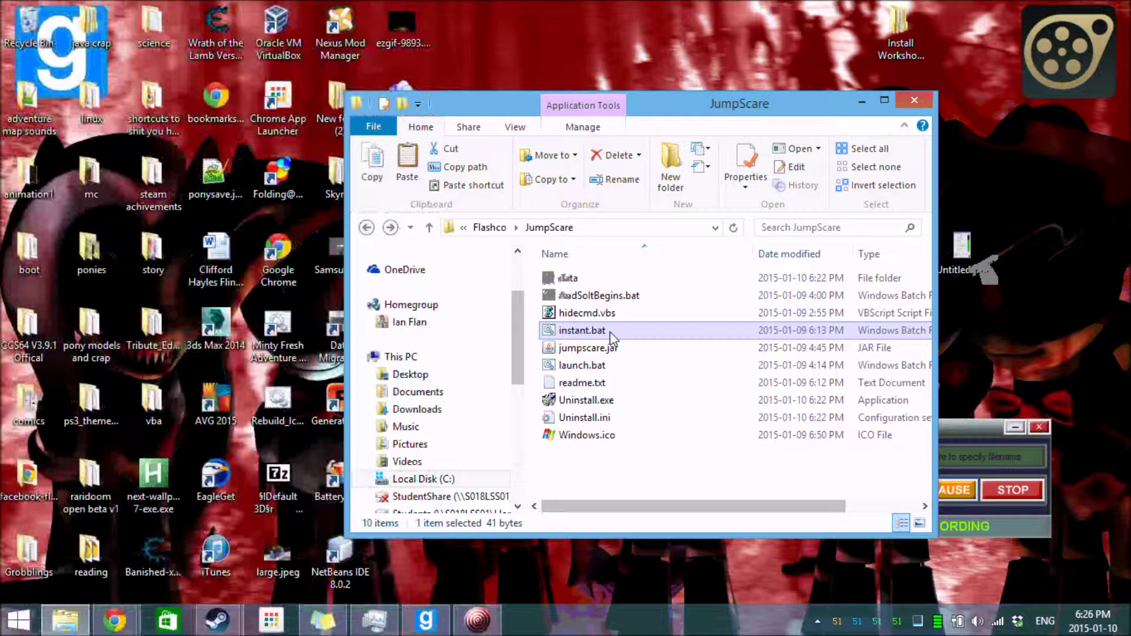
double_click(611, 334)
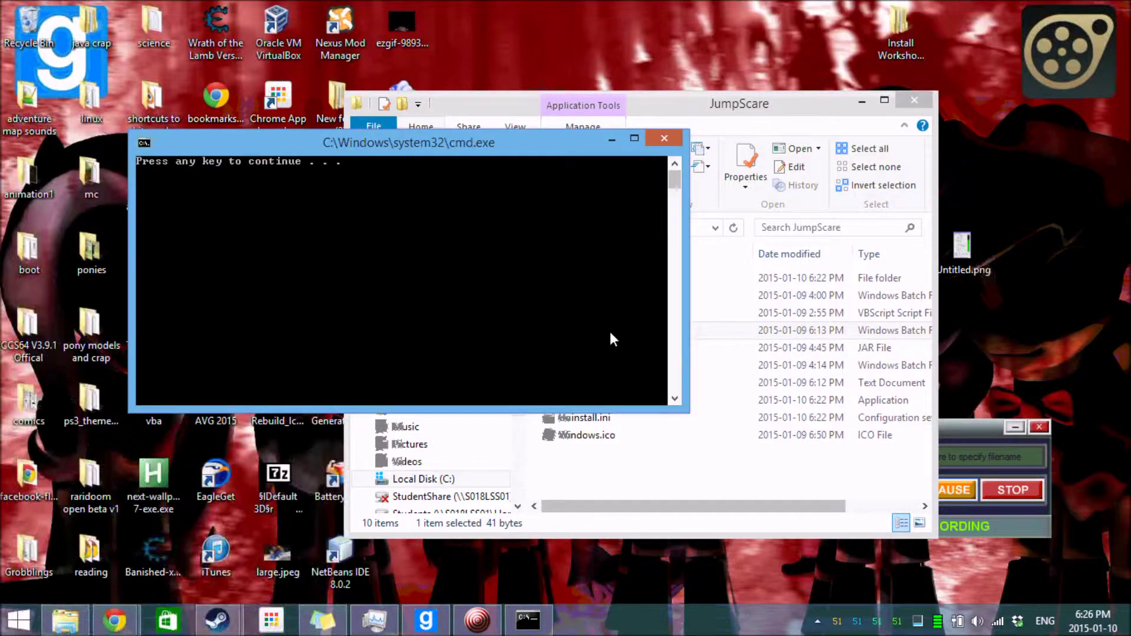
key("Return")
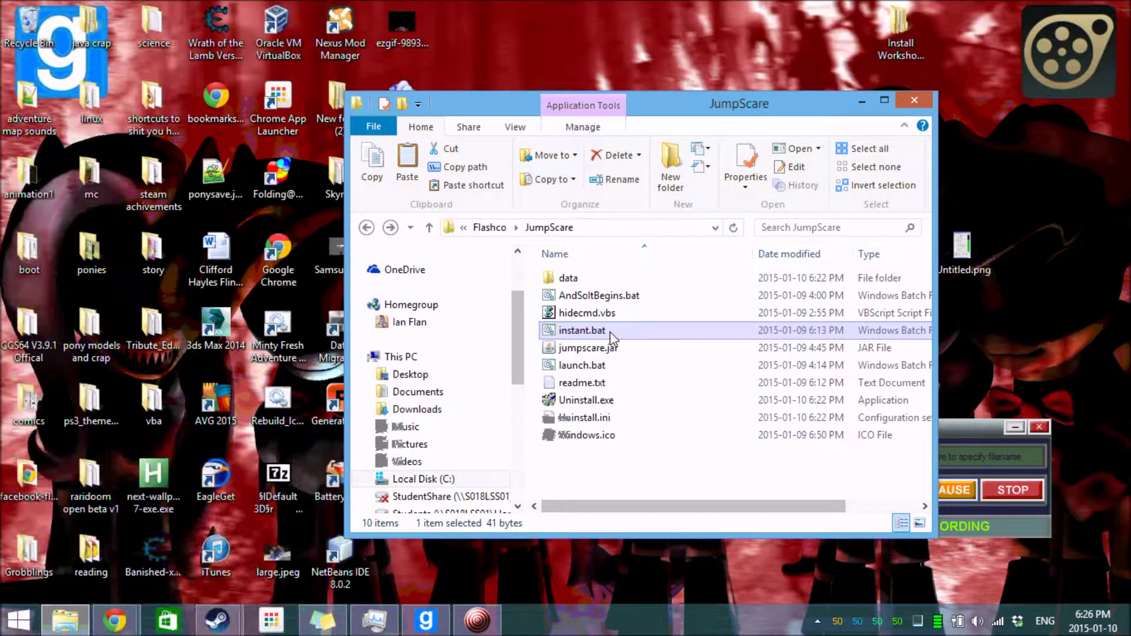
- Open the data folder and rename the original Large.jpeg to Large1.jpeg
left_click(614, 470)
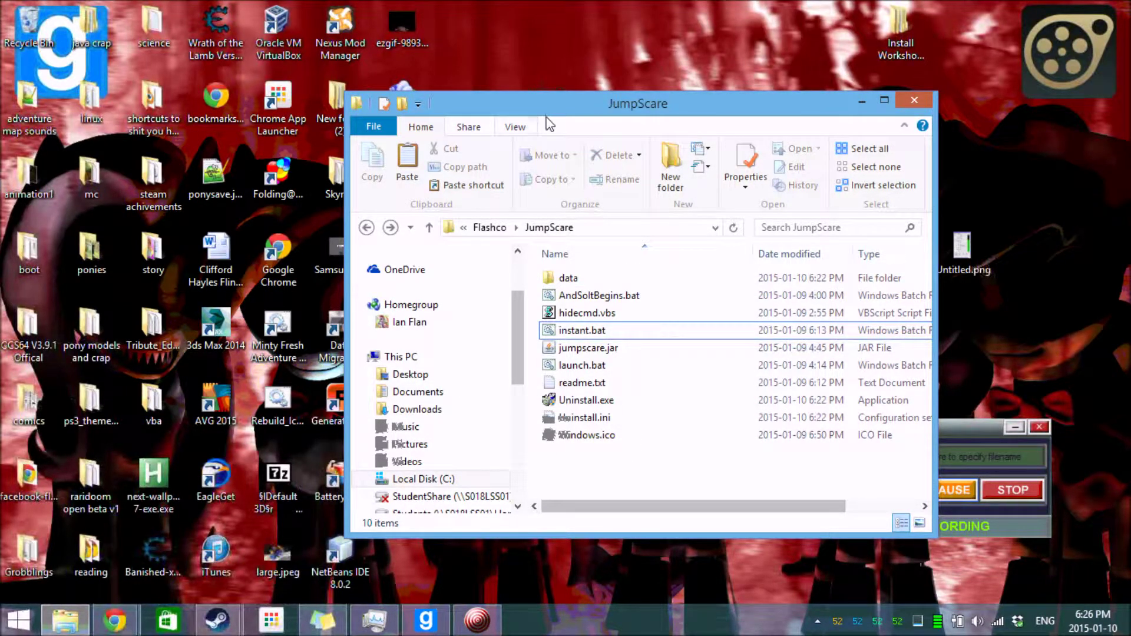
left_click_drag(547, 102, 695, 123)
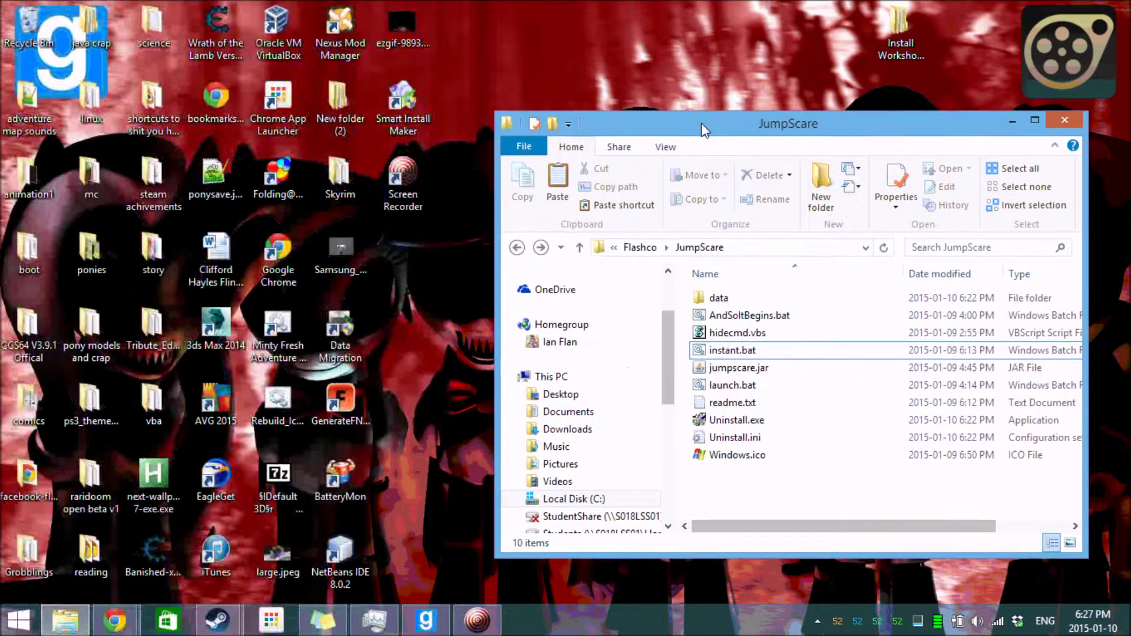
double_click(754, 296)
right_click(739, 311)
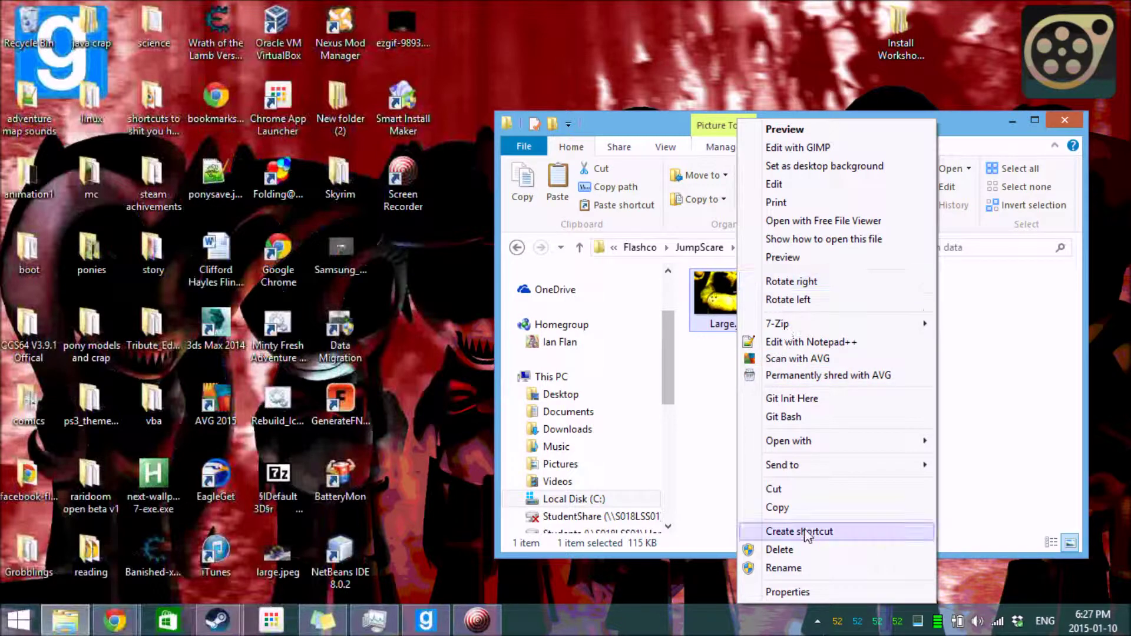
left_click(800, 566)
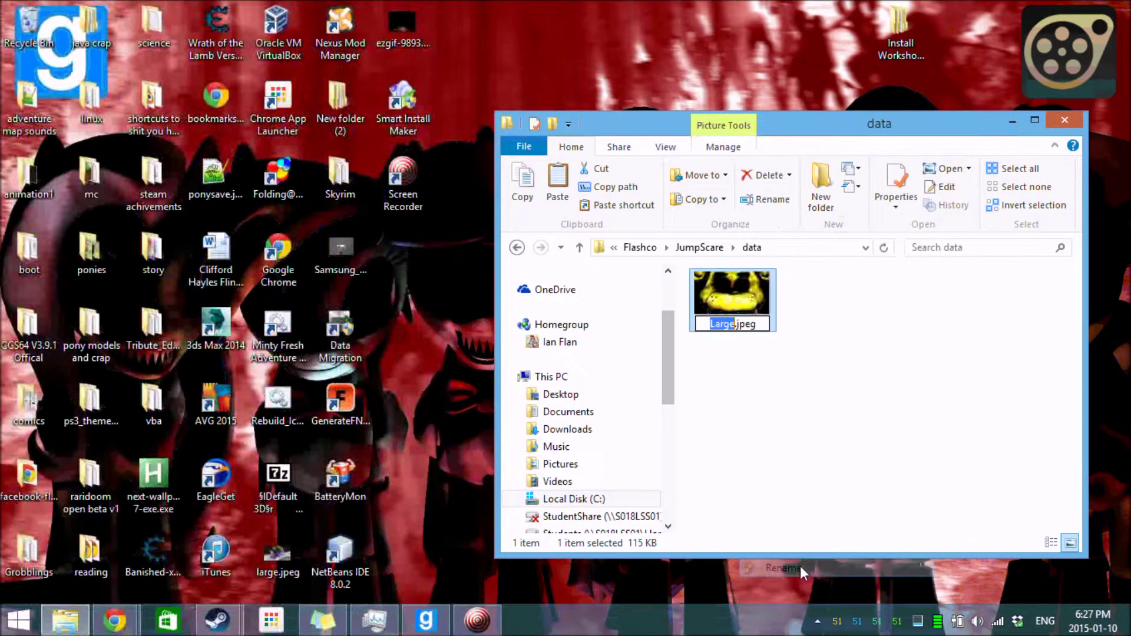
key("Right")
type("1")
key("Return")
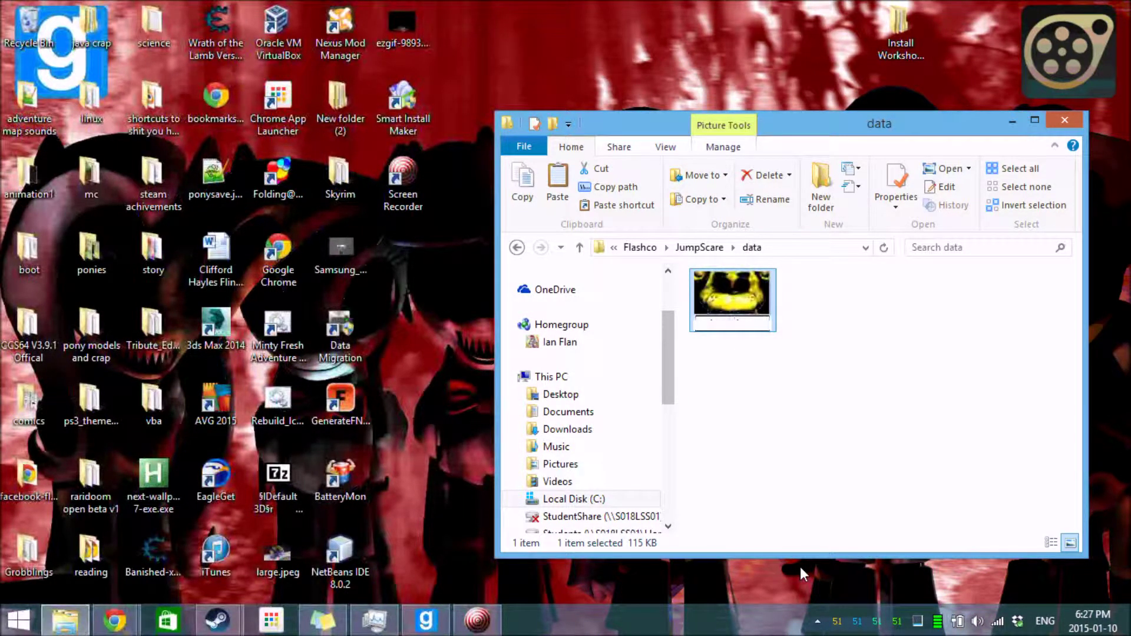
left_click(775, 379)
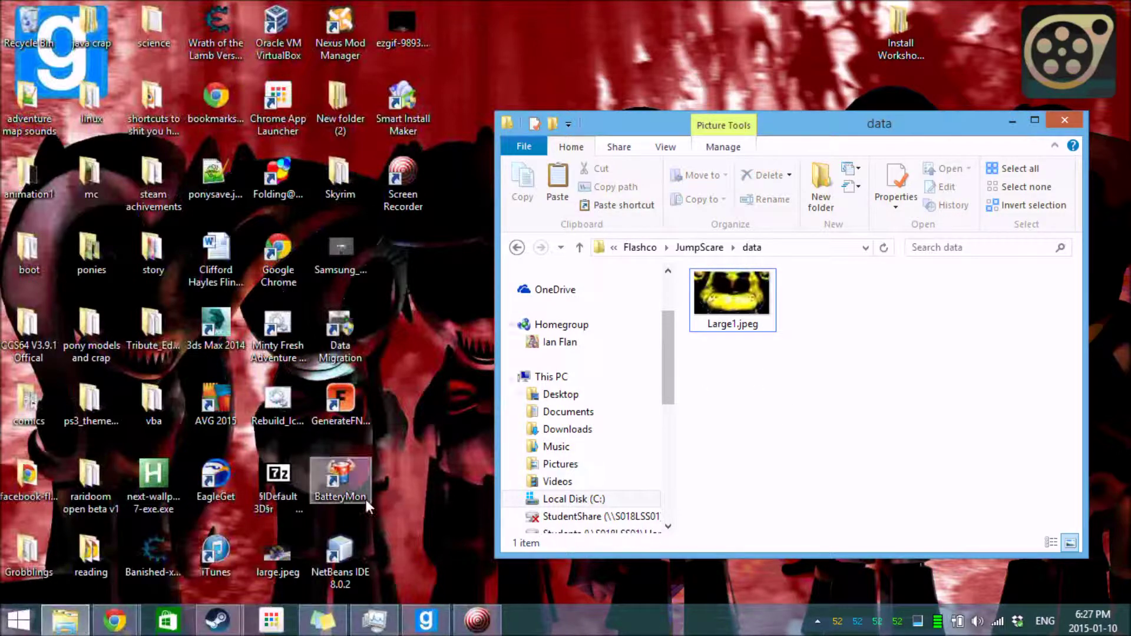
- Move the desktop large.jpeg into data, rename it Large.jpeg, and run instant.bat again
left_click_drag(276, 549, 796, 406)
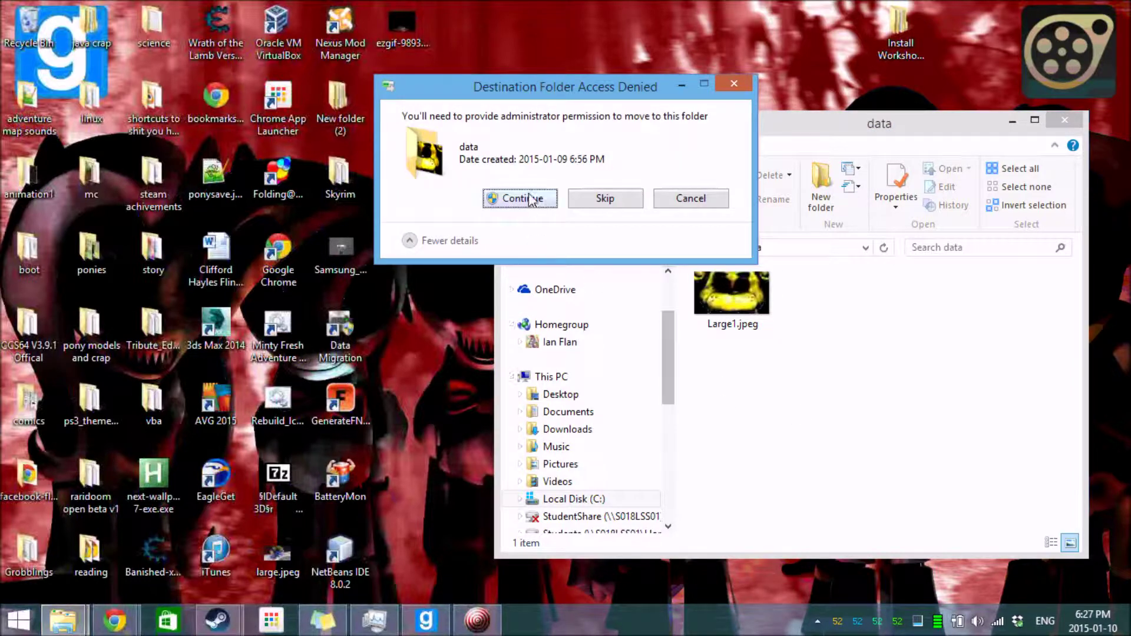
left_click(528, 197)
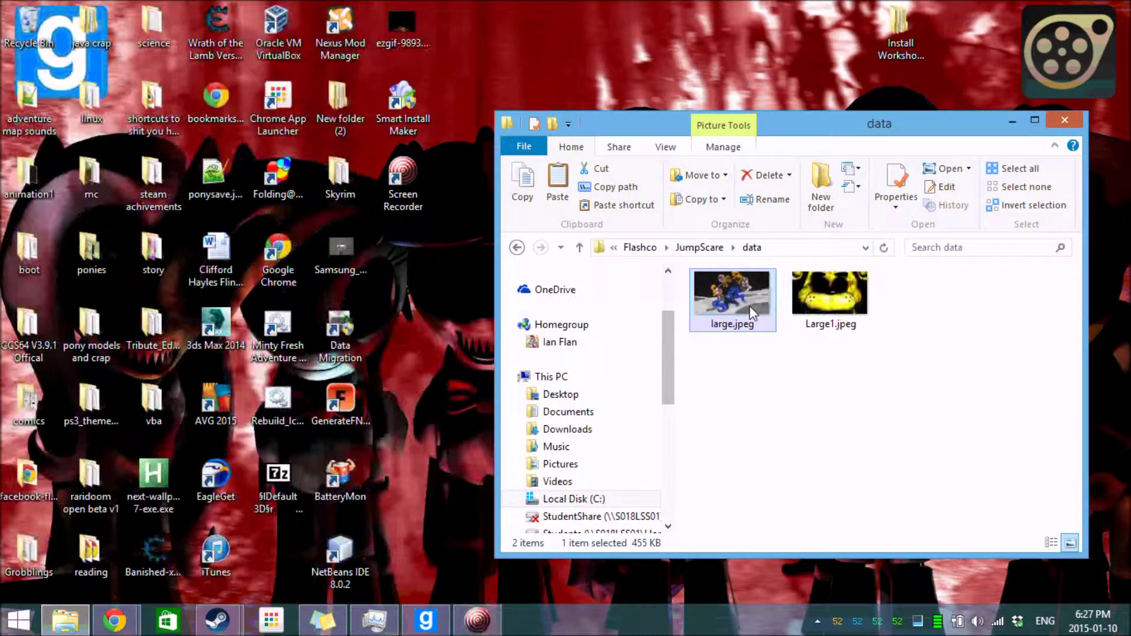
right_click(750, 306)
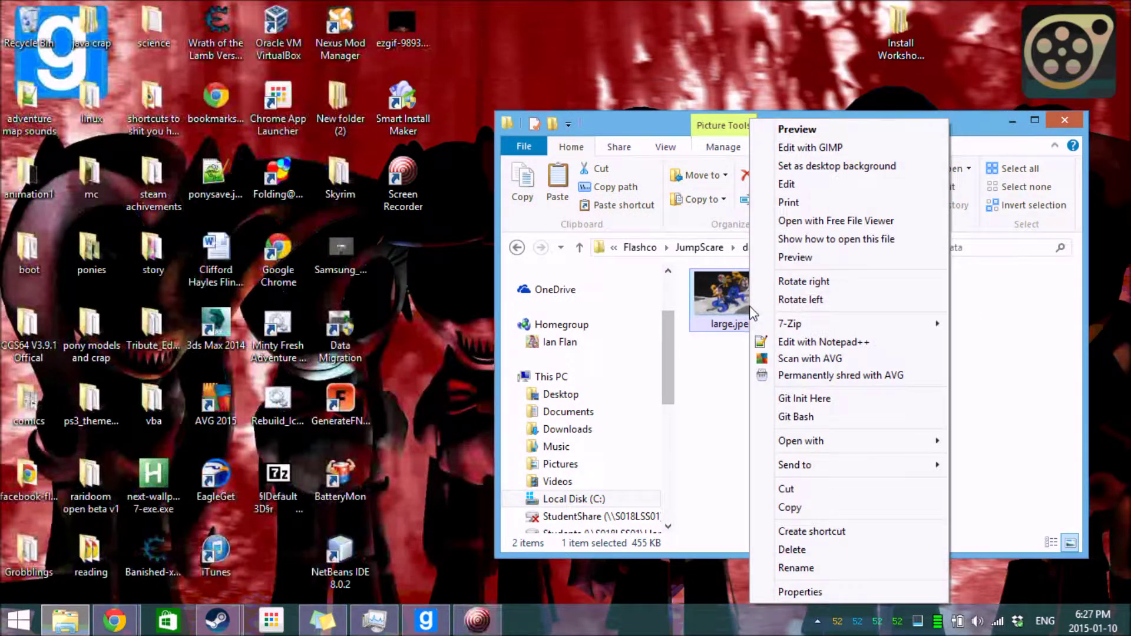
left_click(808, 568)
key("Delete")
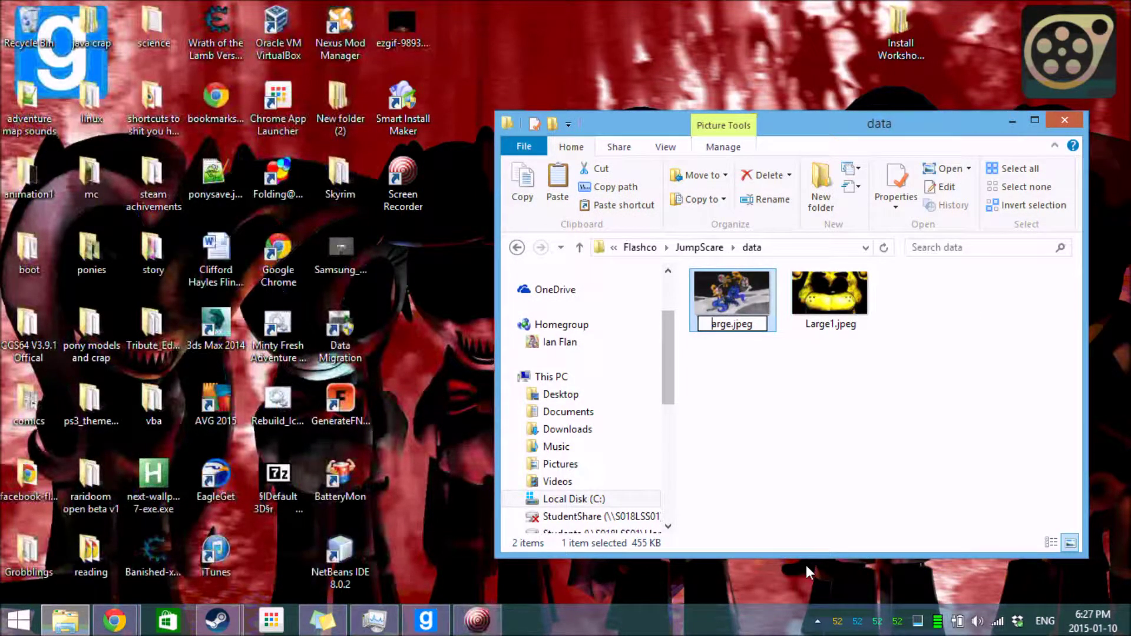
type("L")
key("Return")
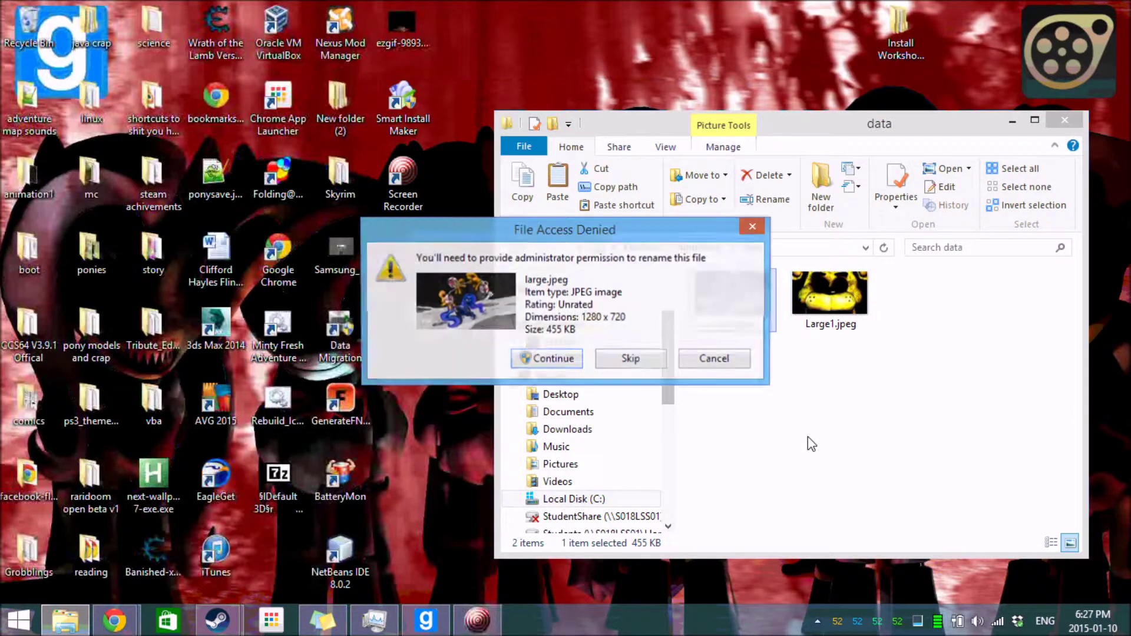
left_click(569, 362)
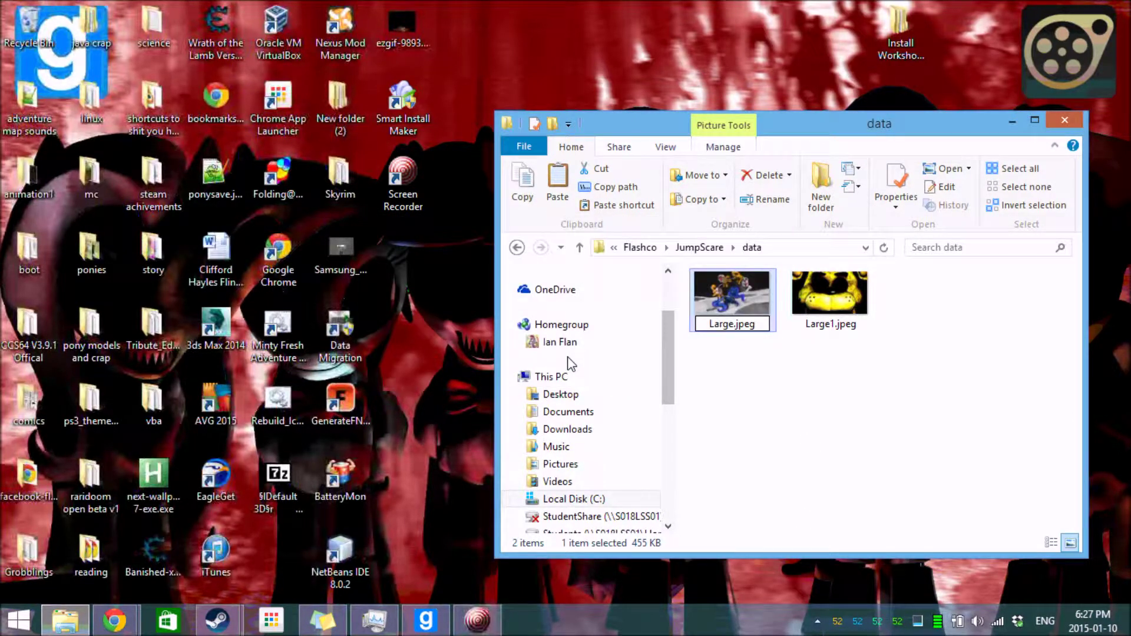
left_click(693, 249)
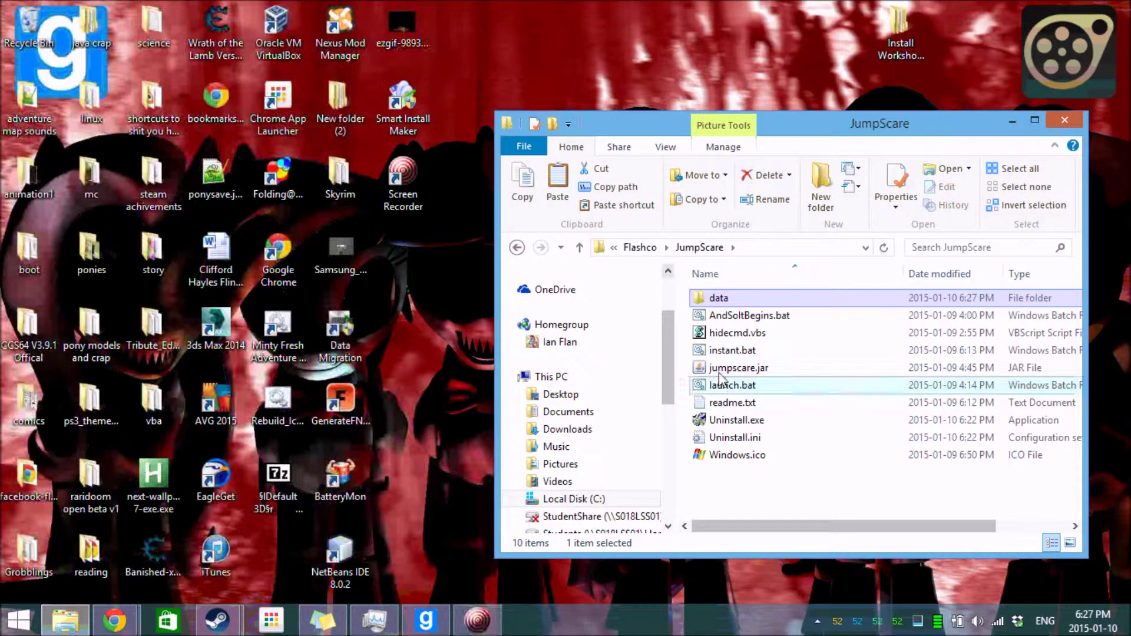
double_click(725, 351)
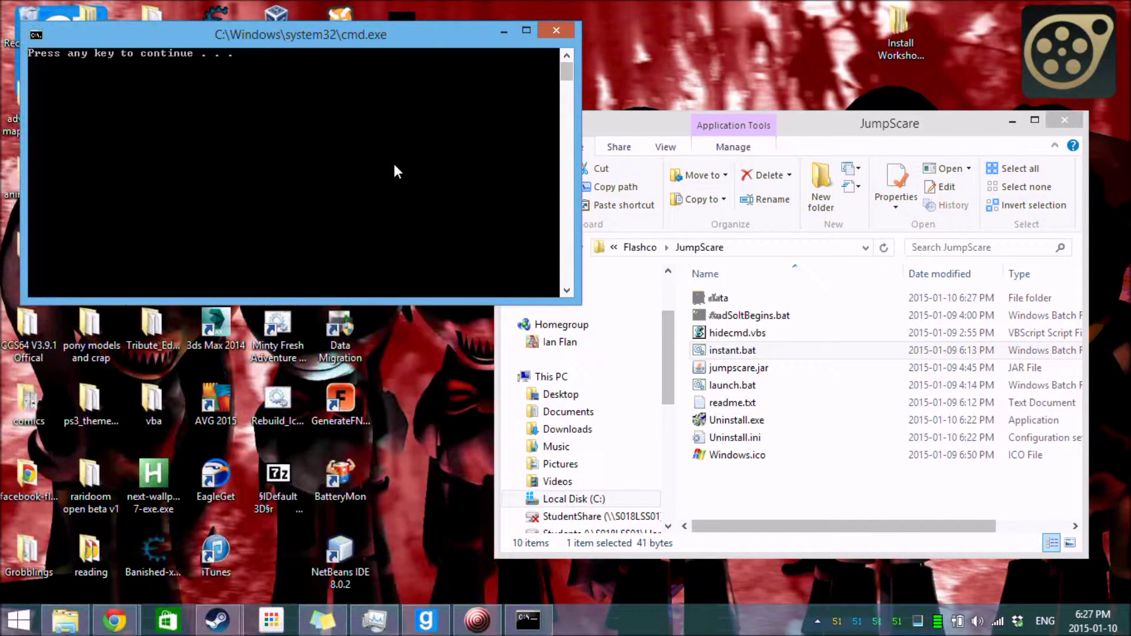
- Dismiss the instant.bat console at its 'Press any key to continue' prompt
key("Return")
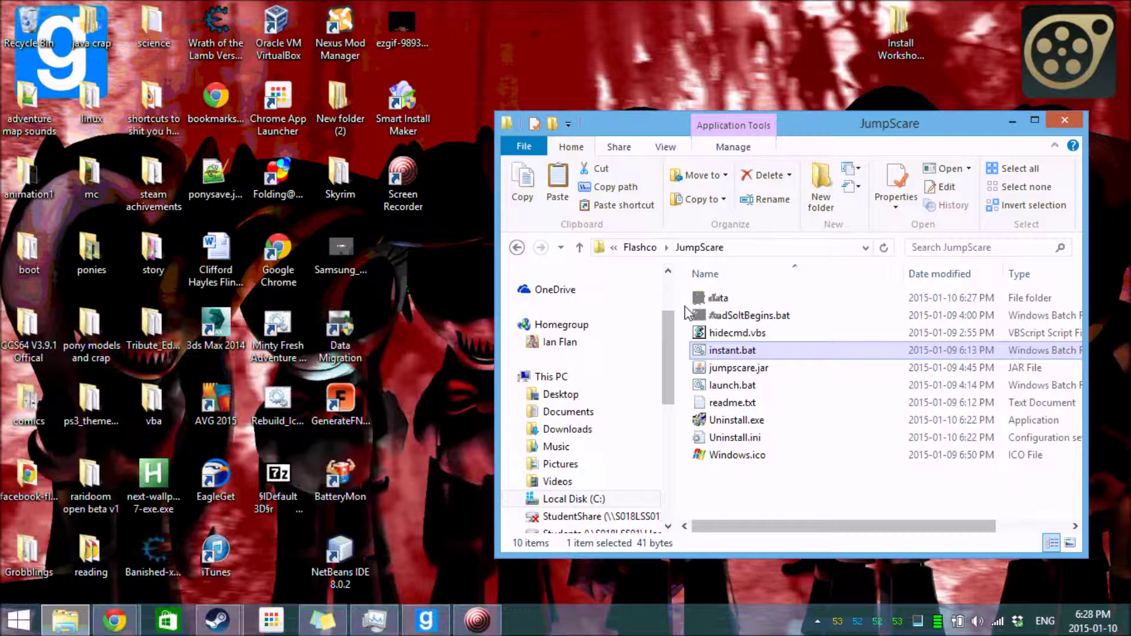
- Move Large.jpeg from the data folder to the desktop, then select instant.bat in JumpScare
double_click(717, 298)
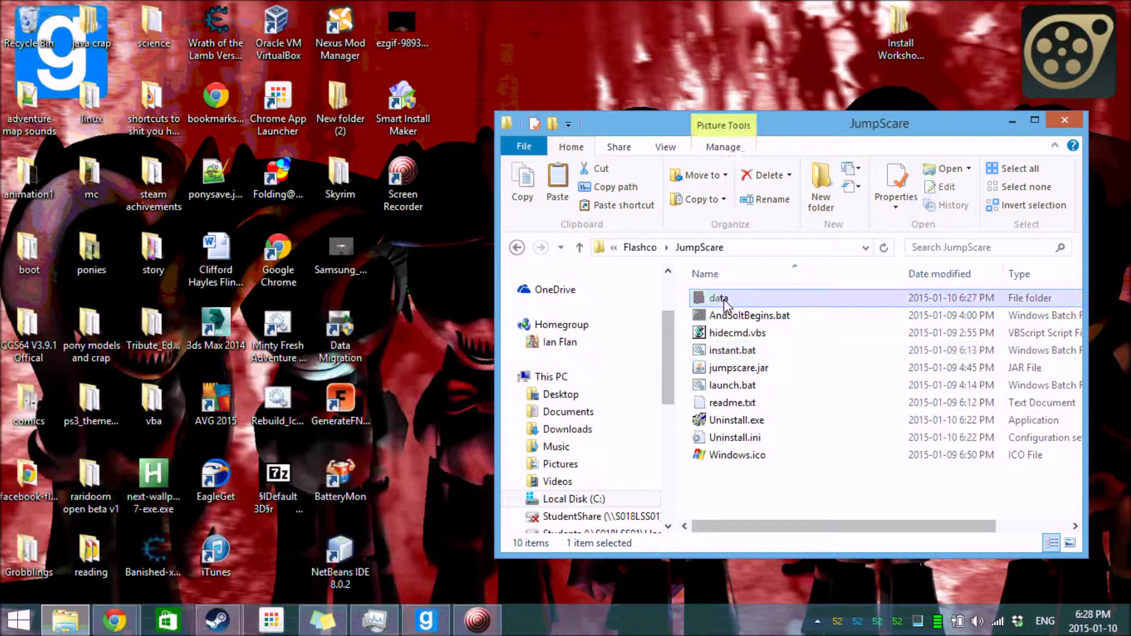
left_click_drag(716, 311, 280, 564)
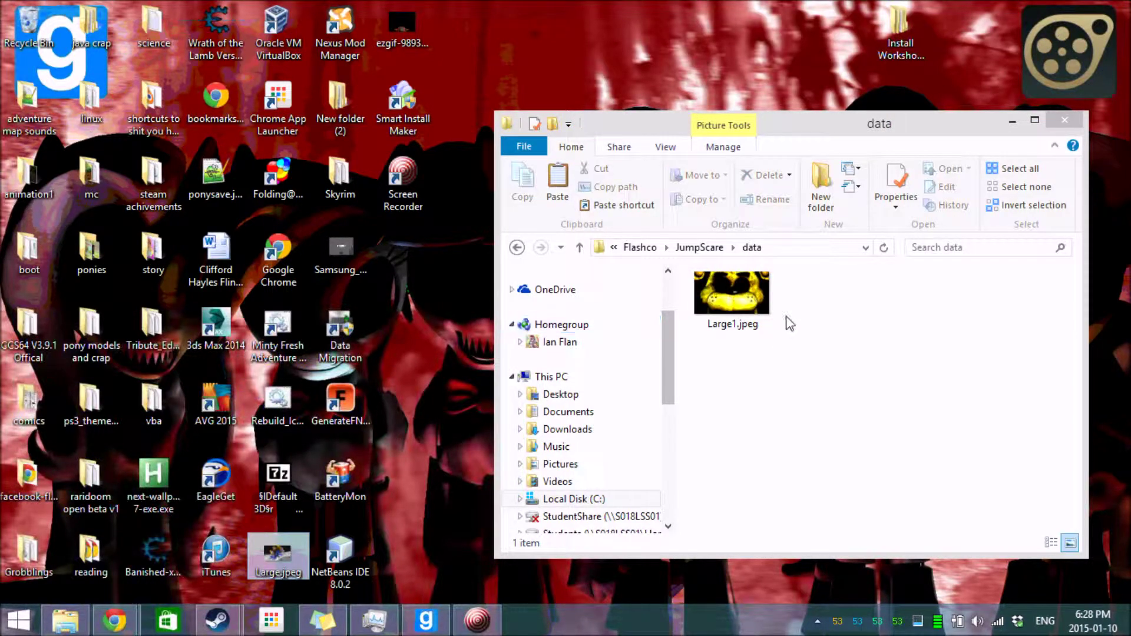
left_click(741, 313)
right_click(739, 312)
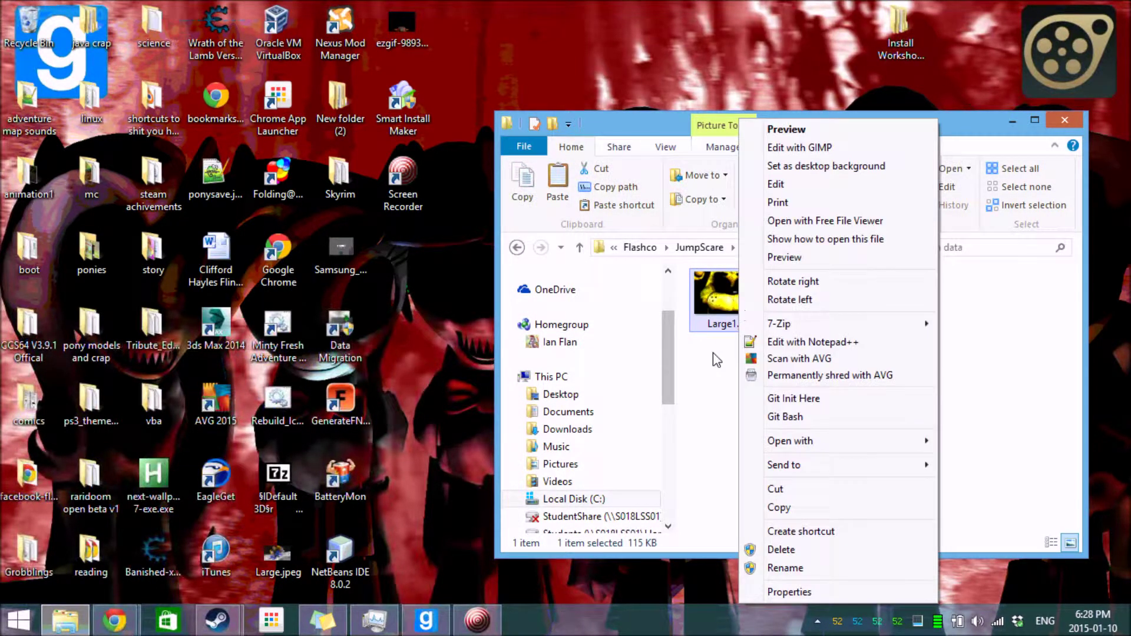
left_click(710, 371)
left_click(701, 248)
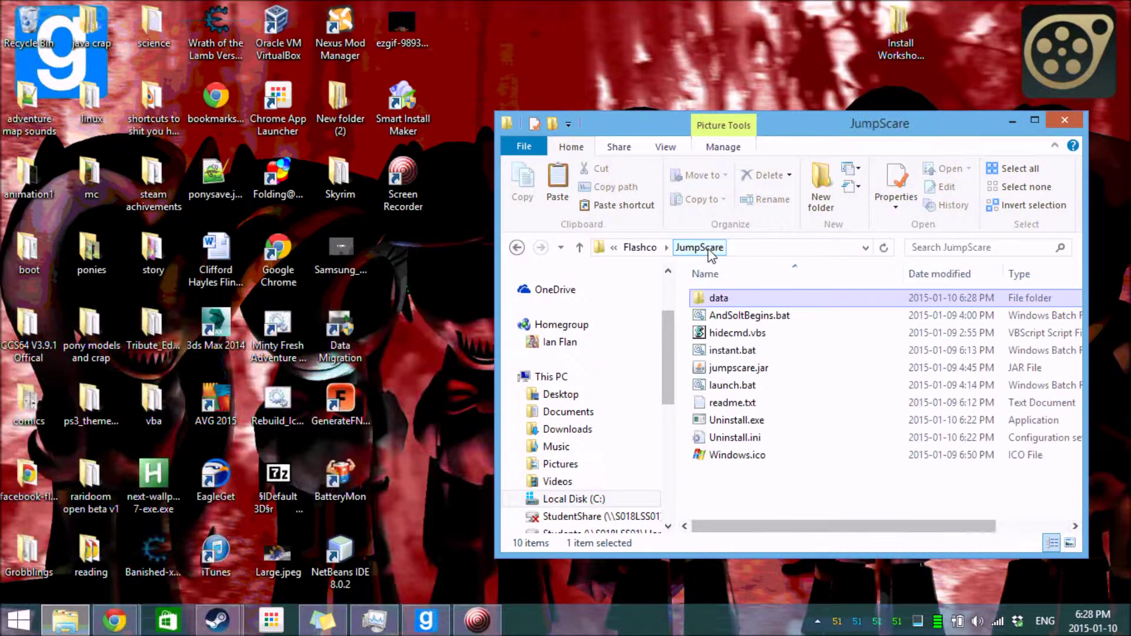
left_click(799, 385)
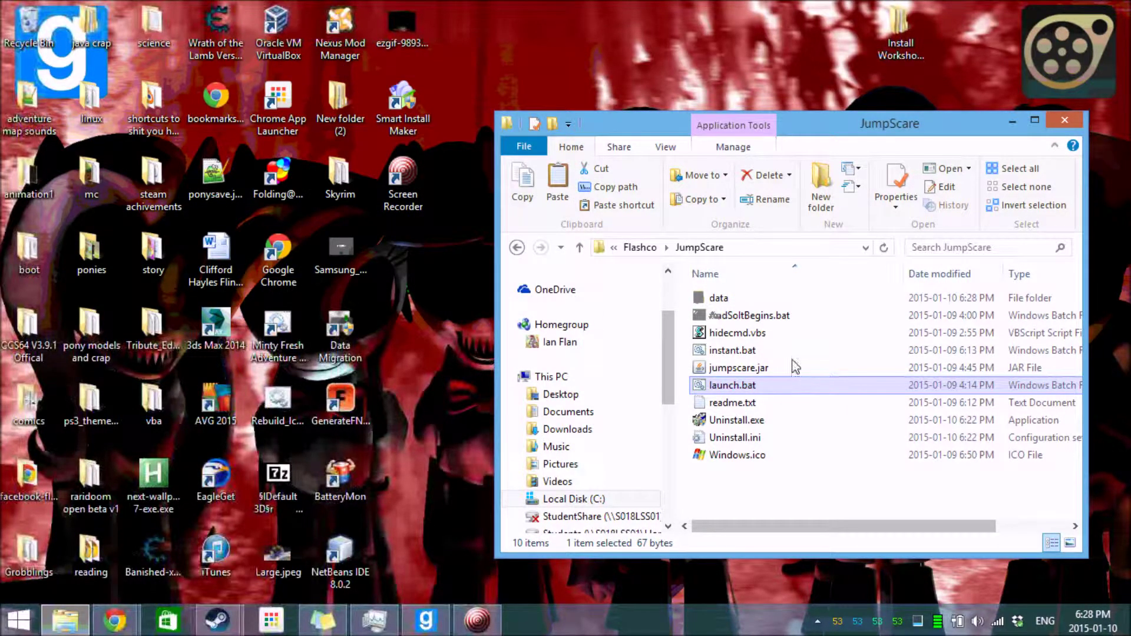
left_click(794, 342)
- Run instant.bat with Large.jpeg missing and close both resulting error consoles
double_click(793, 342)
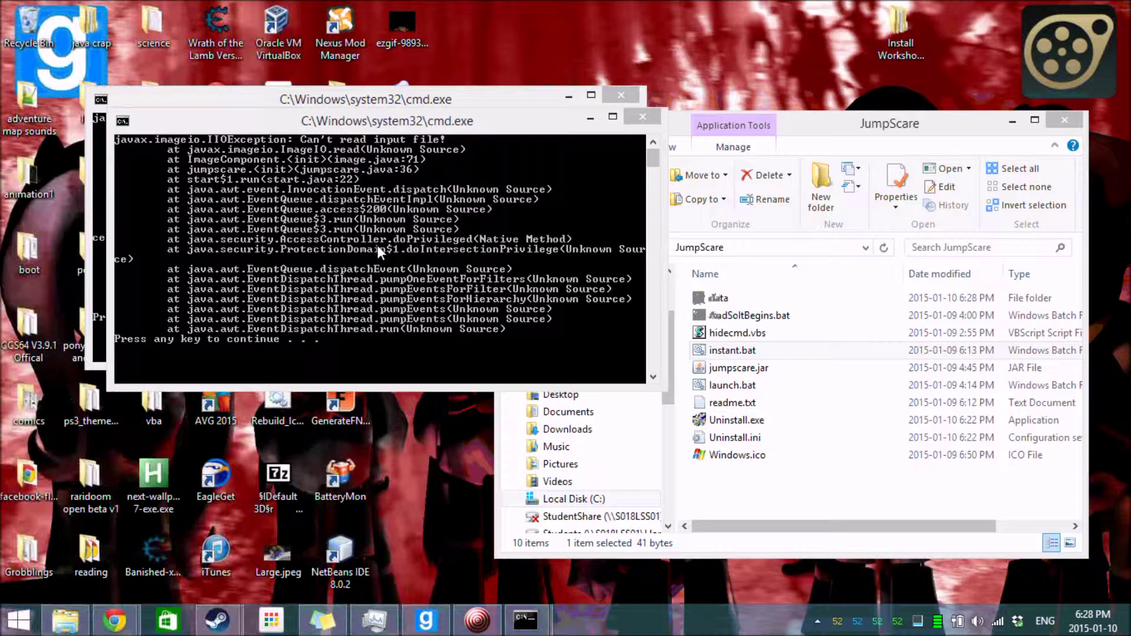
key("Return")
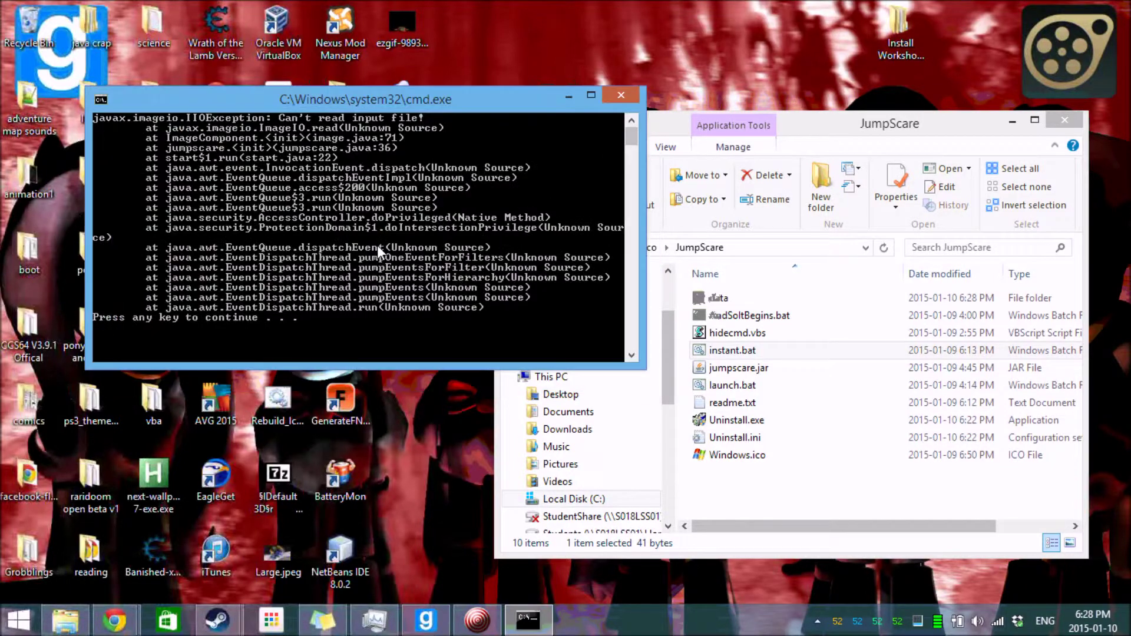
key("Return")
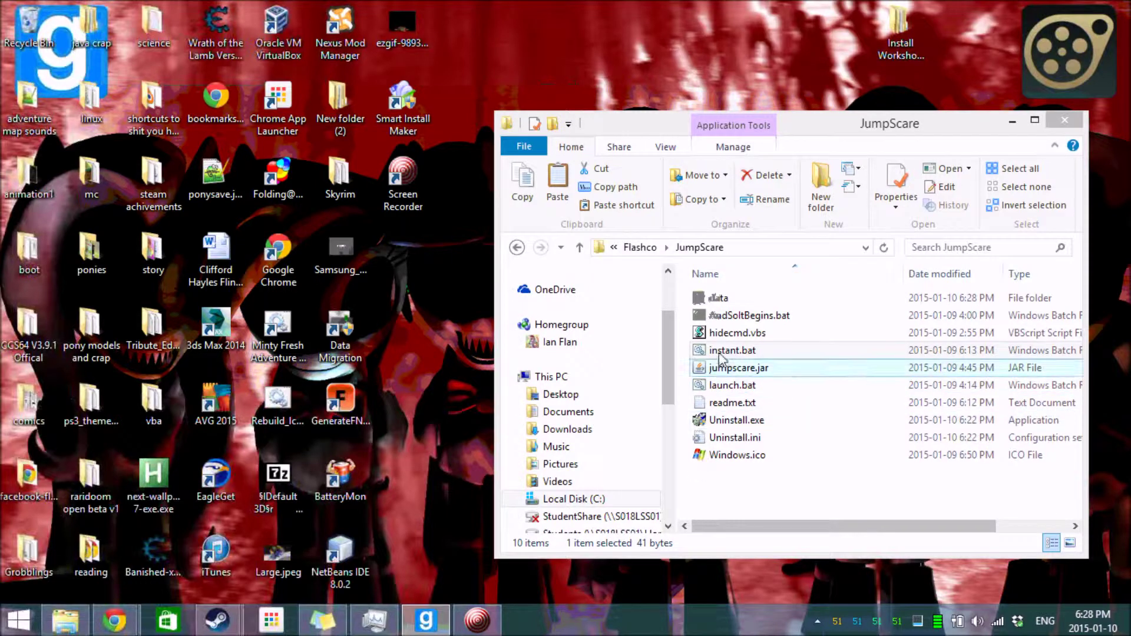
- Run launch.bat twice from the JumpScare folder
double_click(724, 390)
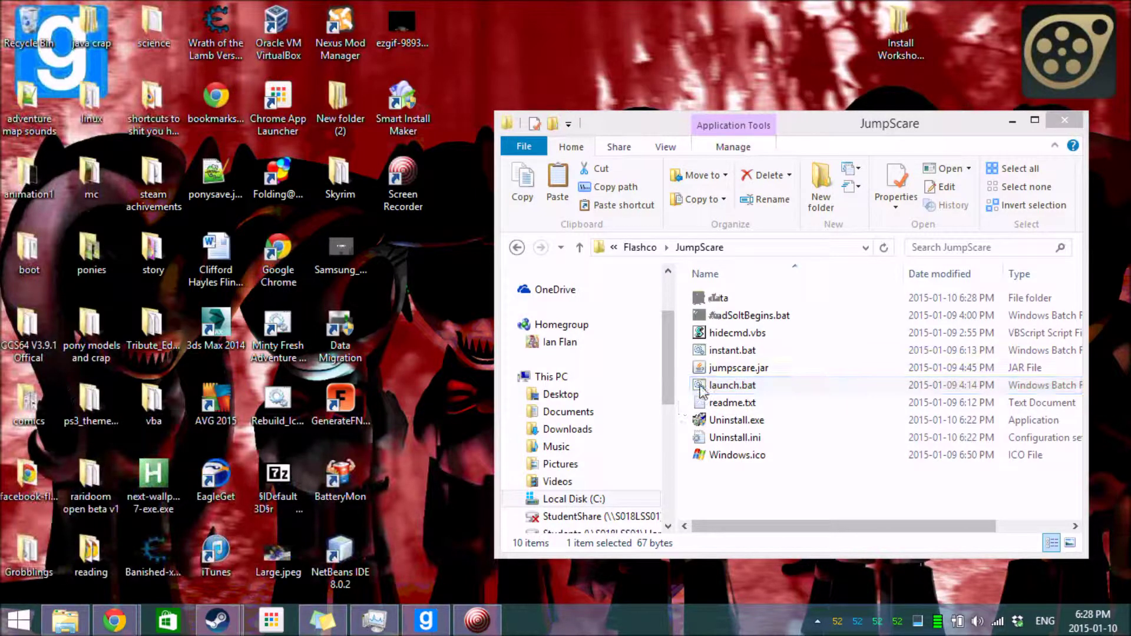
left_click(713, 392)
double_click(713, 392)
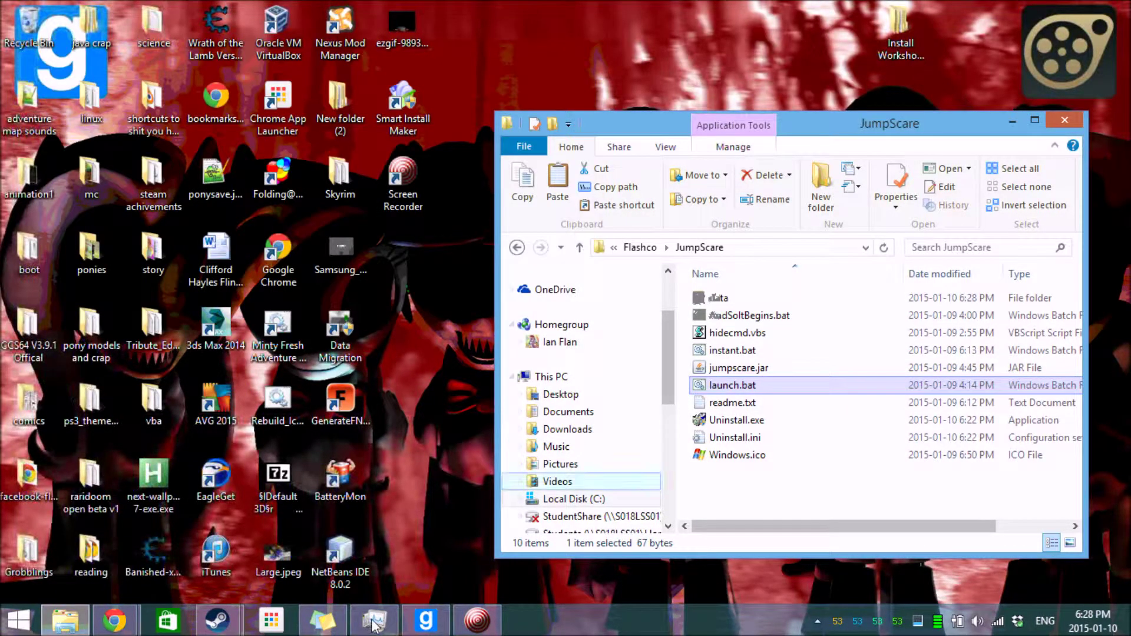
- Open Task Manager and inspect the three cmd.exe processes, PIDs 11308, 16648 and 14476
mouse_move(227, 615)
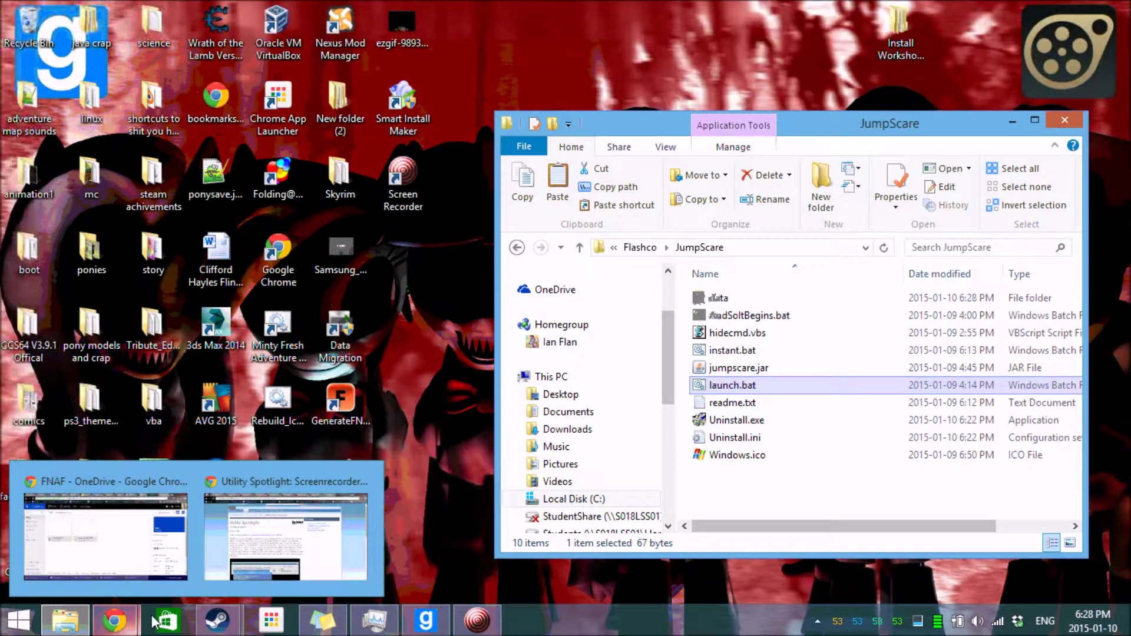
left_click(372, 623)
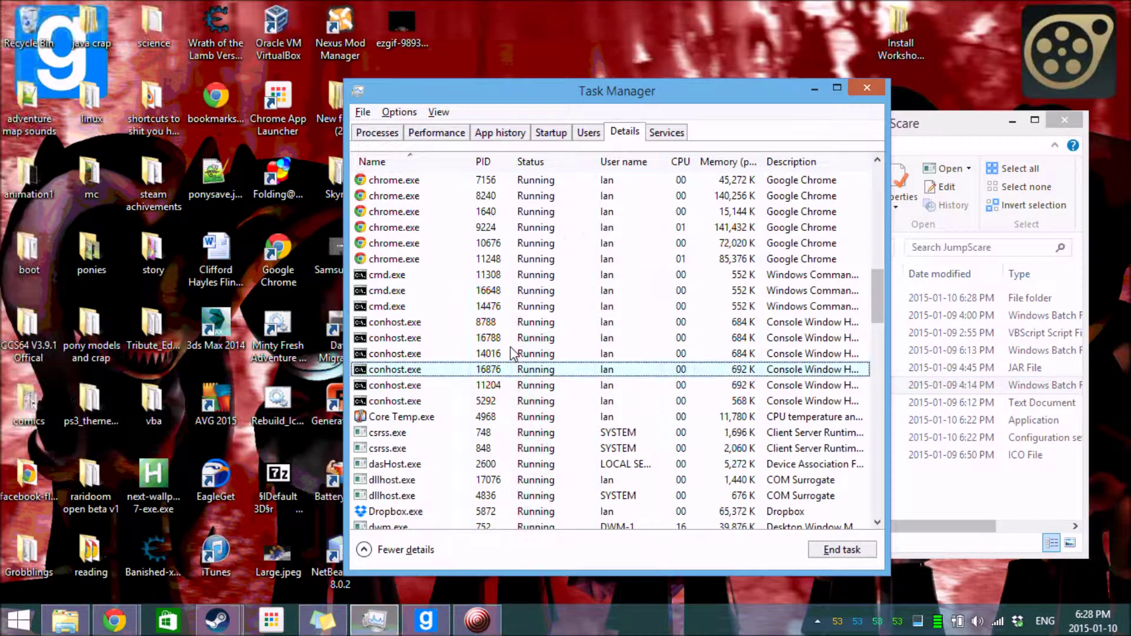
left_click(443, 277)
left_click(445, 291)
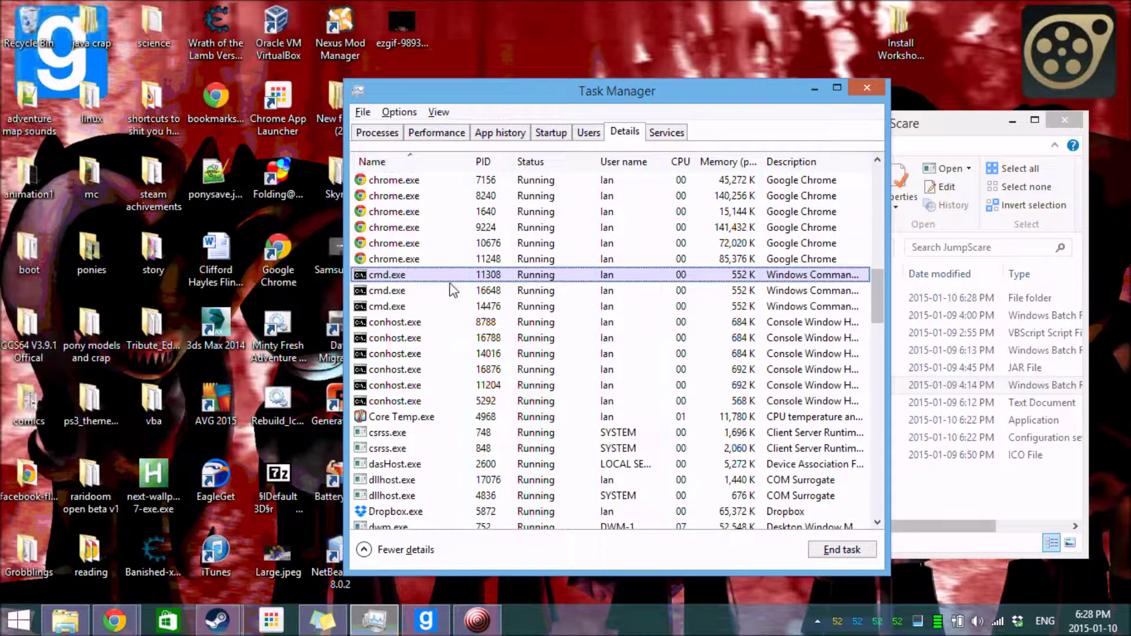
left_click(448, 290)
left_click(451, 278)
left_click(451, 289)
left_click(455, 308)
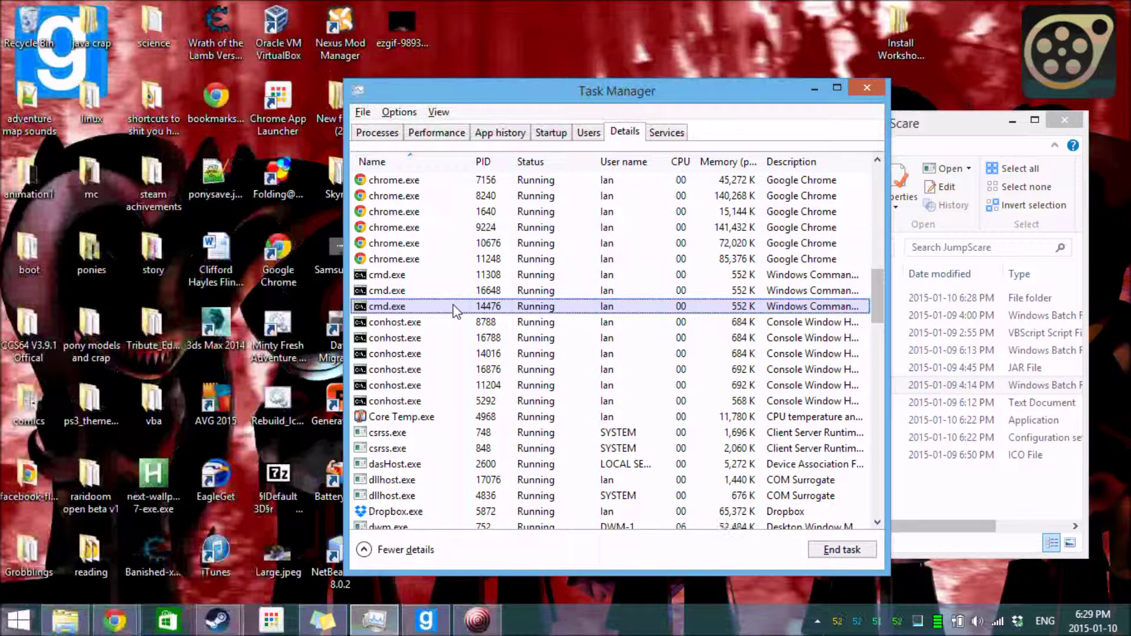
key("Up")
key("Up")
key("Up")
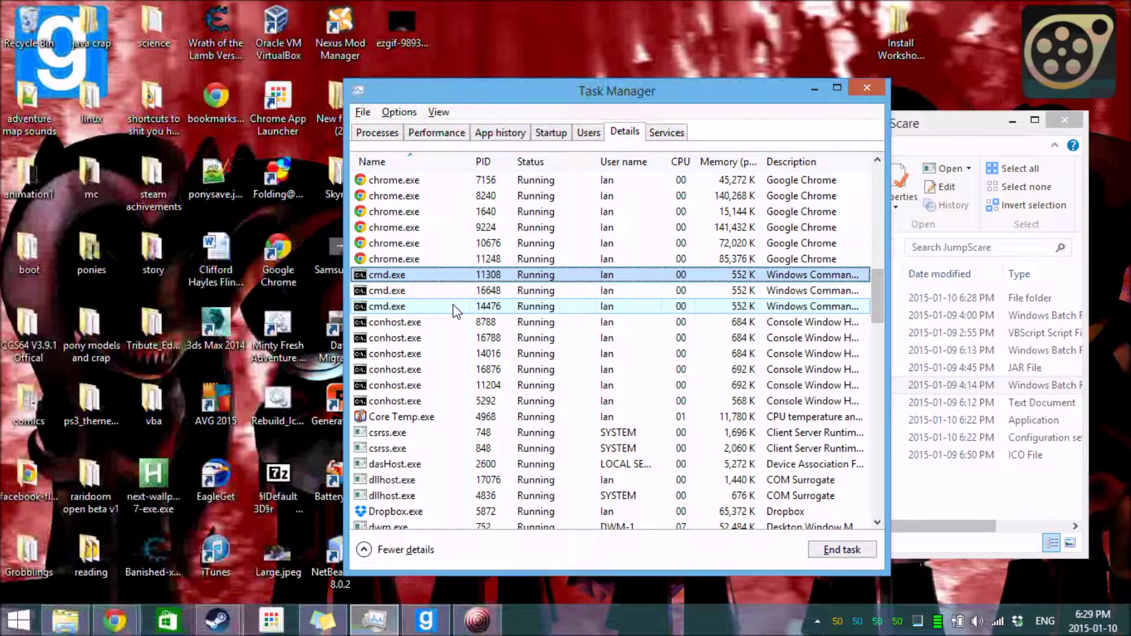
- End all three cmd.exe processes, including 16648 and 11308
key("Down")
key("Down")
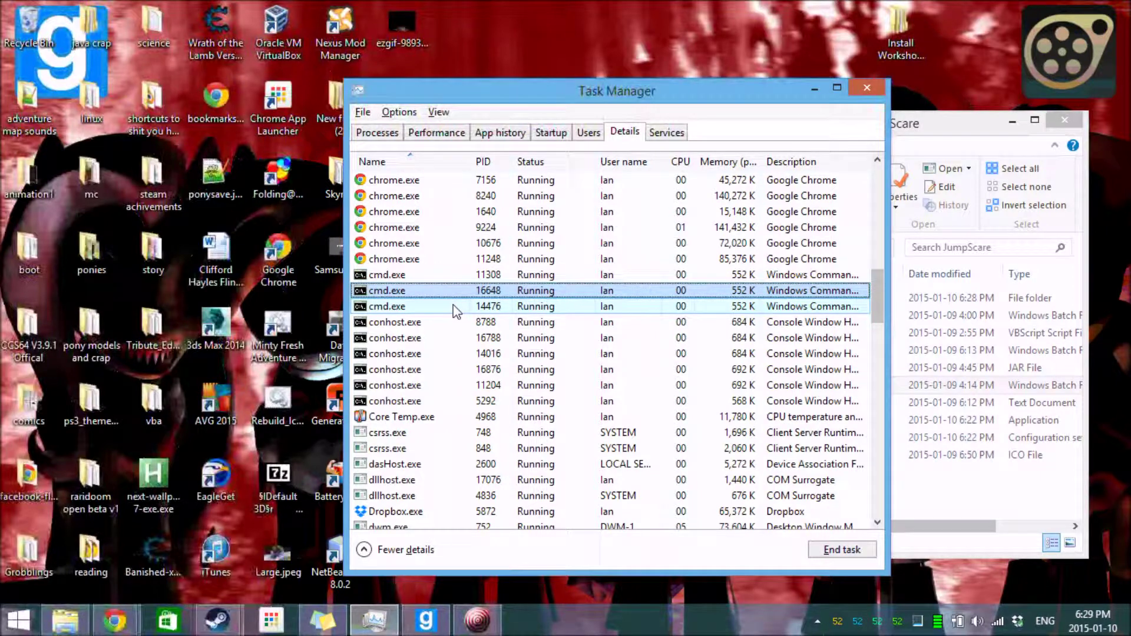
key("Delete")
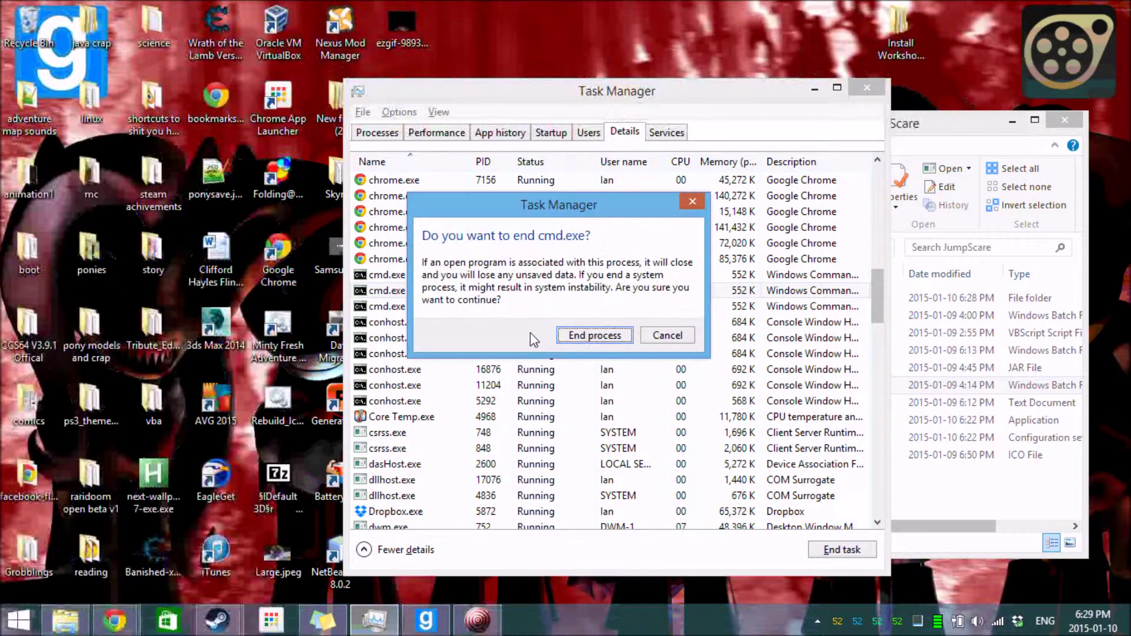
left_click(560, 334)
left_click(429, 276)
key("Delete")
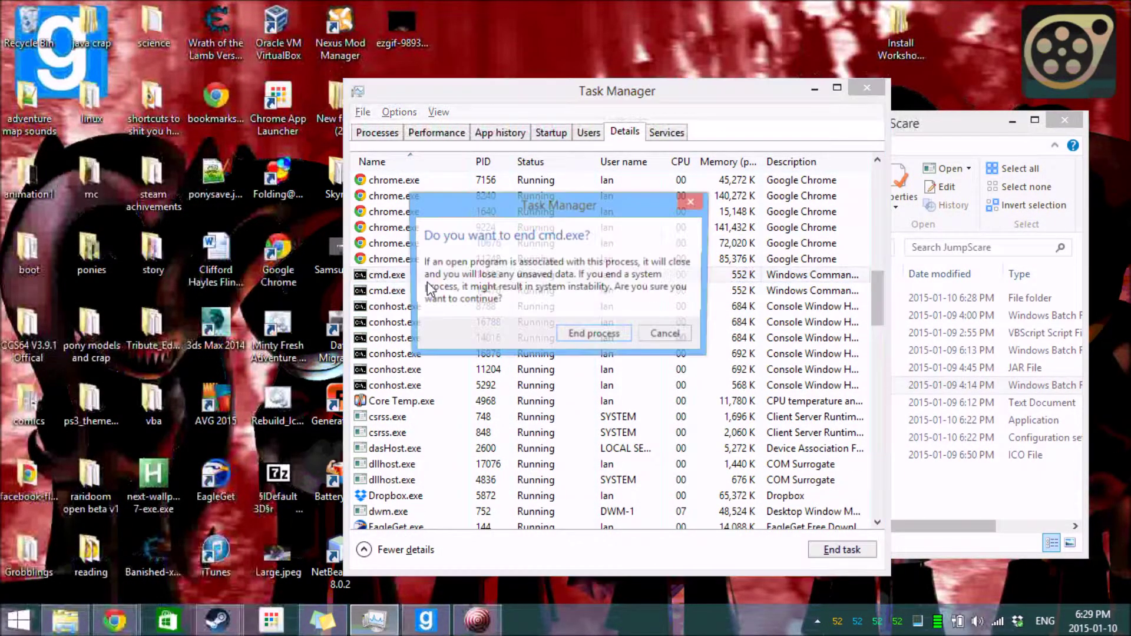
key("Return")
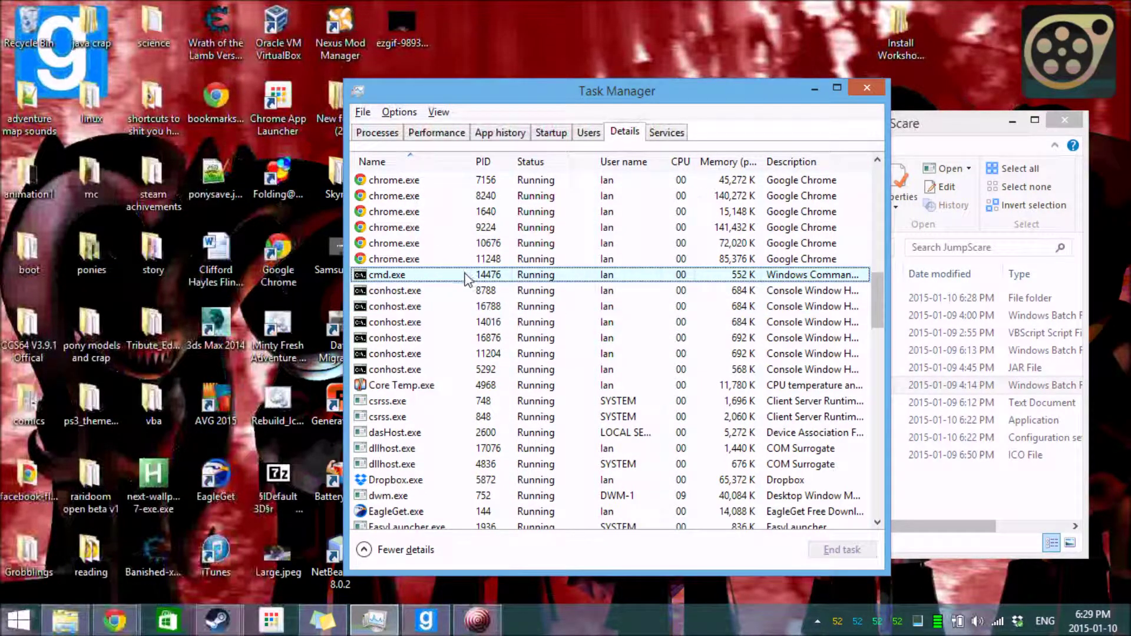
left_click(461, 276)
key("Delete")
left_click(583, 336)
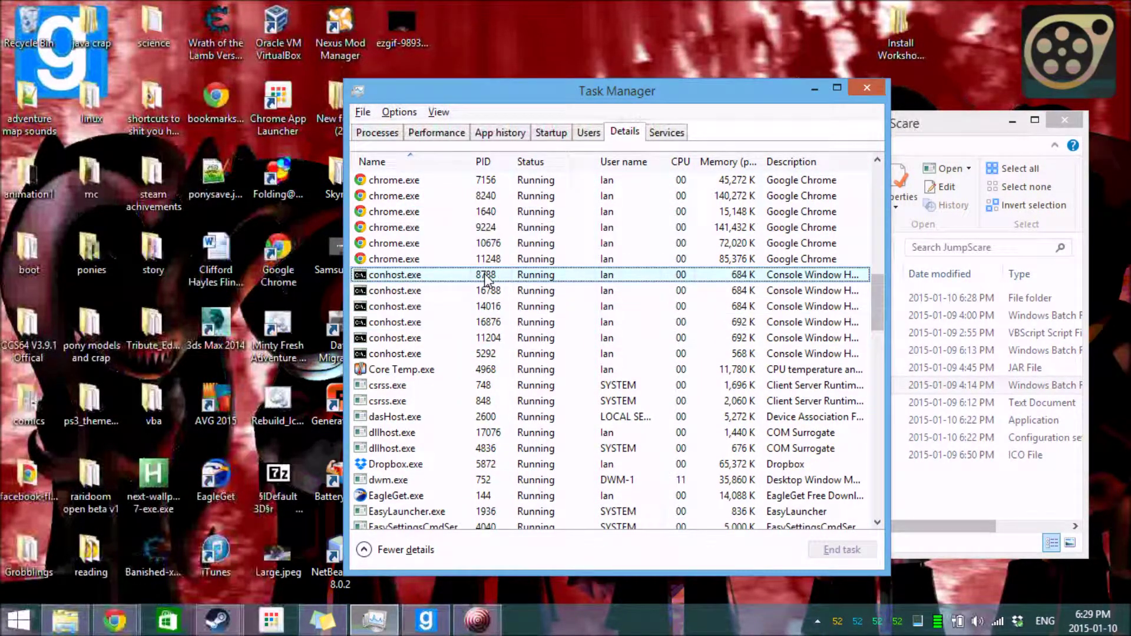
- End the conhost.exe processes 16788 and 14016
left_click(486, 292)
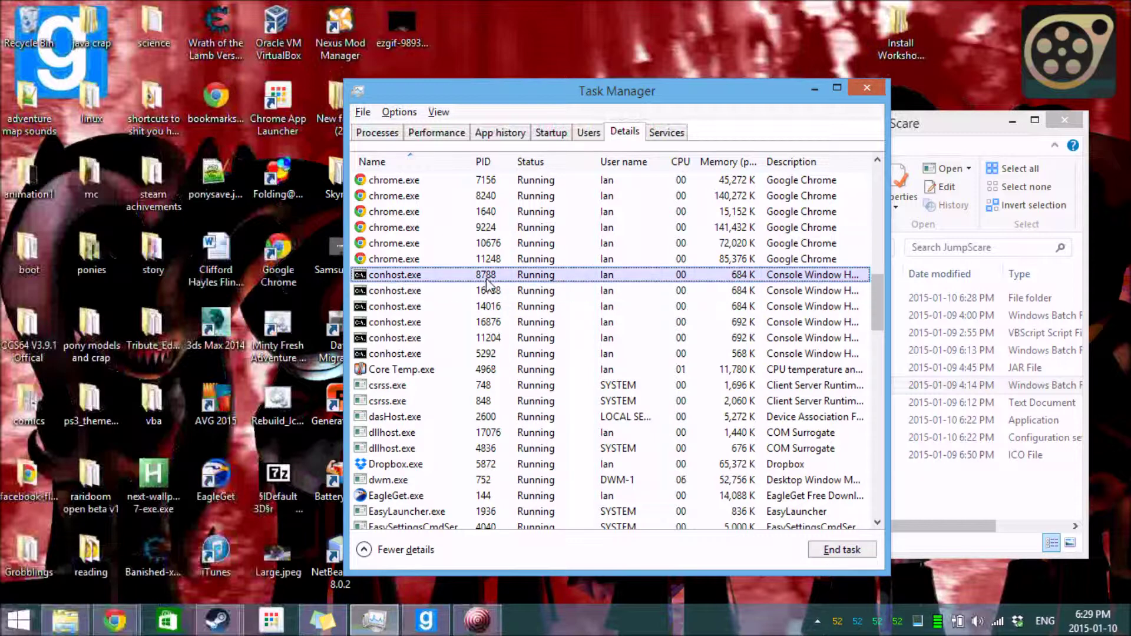
key("Delete")
left_click(604, 335)
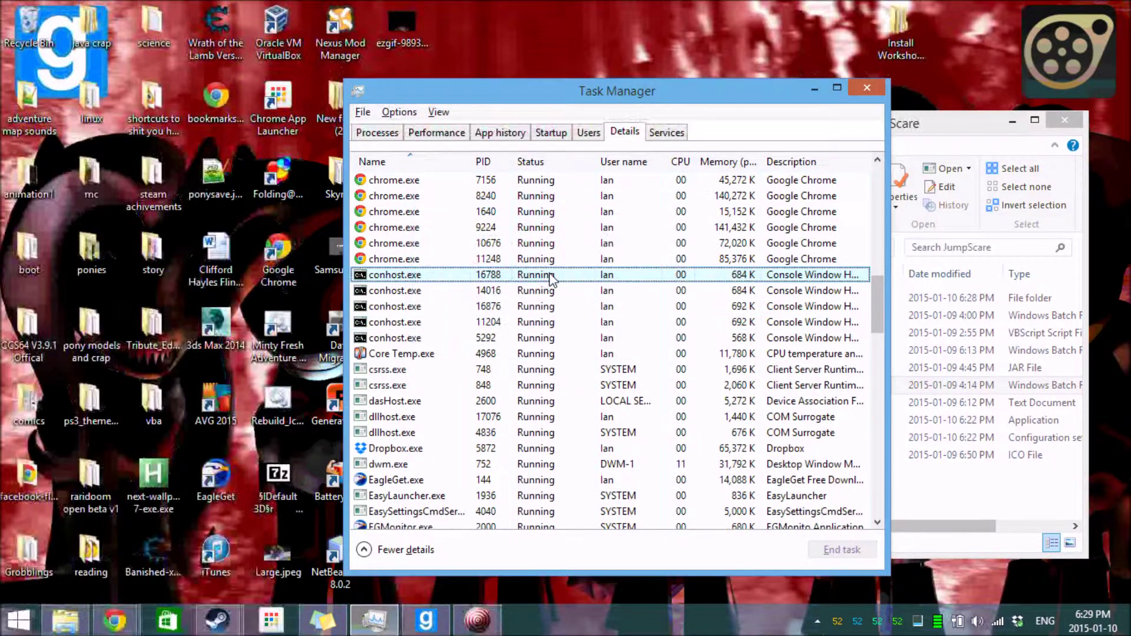
left_click(549, 275)
key("Delete")
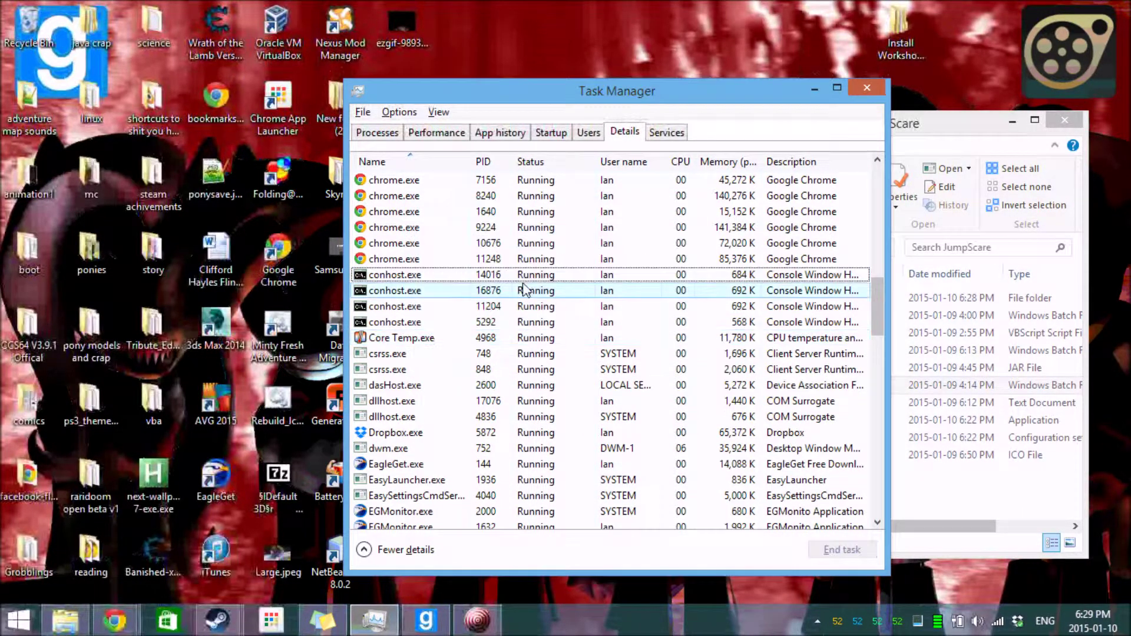
left_click(525, 275)
key("Delete")
left_click(589, 336)
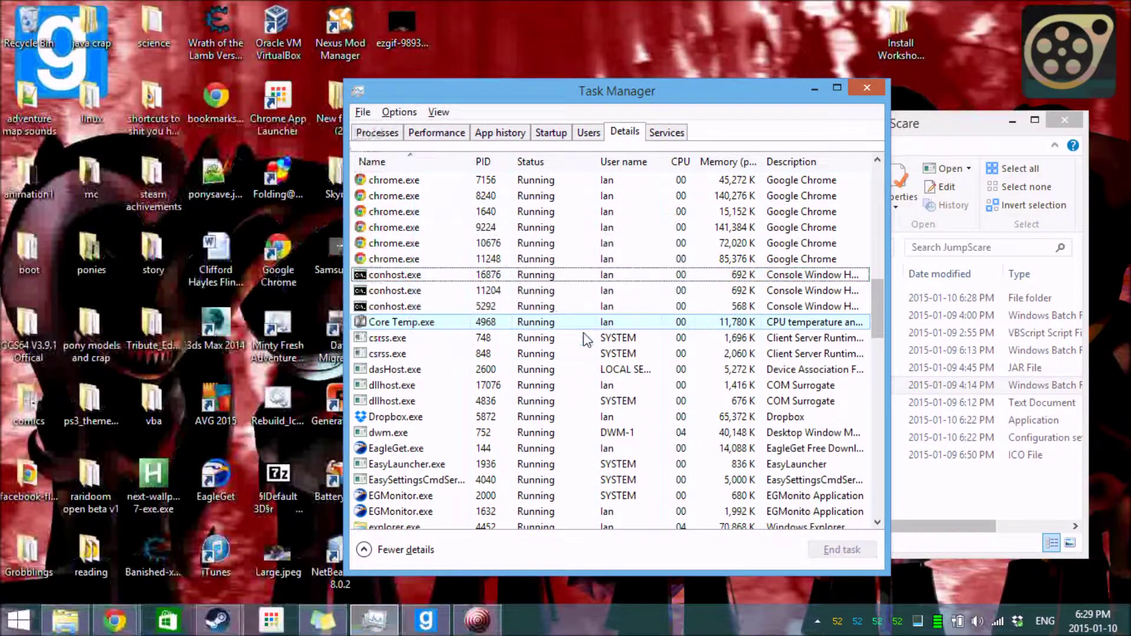
- End the remaining conhost.exe processes 16876, 11204 and 5292
left_click(548, 277)
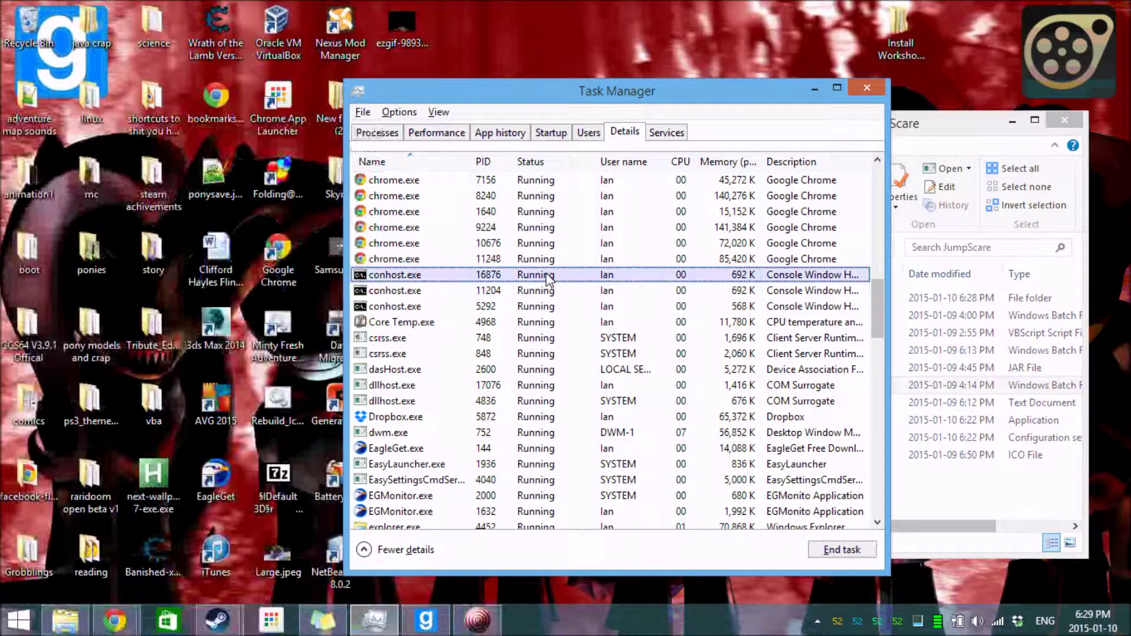
key("Delete")
left_click(590, 331)
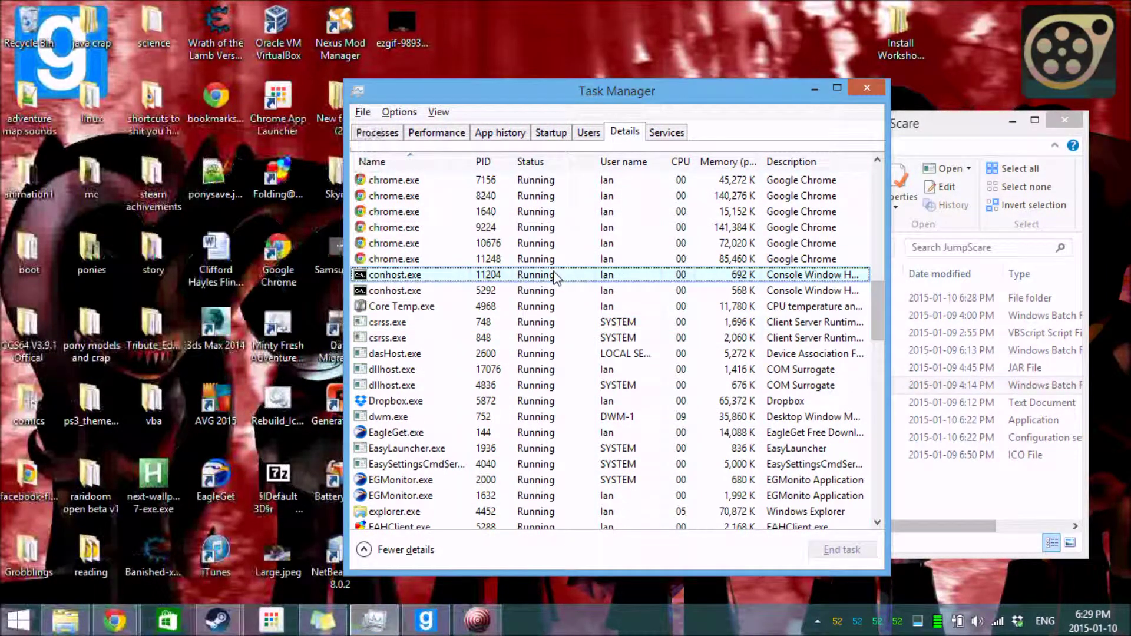
left_click(555, 275)
key("Delete")
left_click(589, 333)
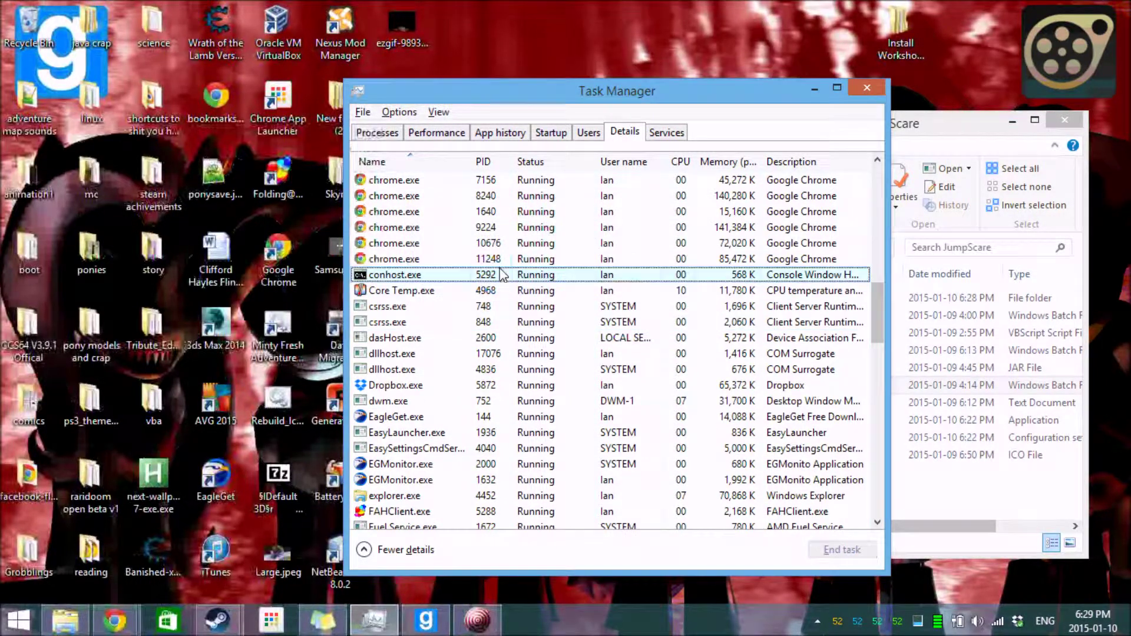
left_click(500, 274)
key("Delete")
left_click(575, 335)
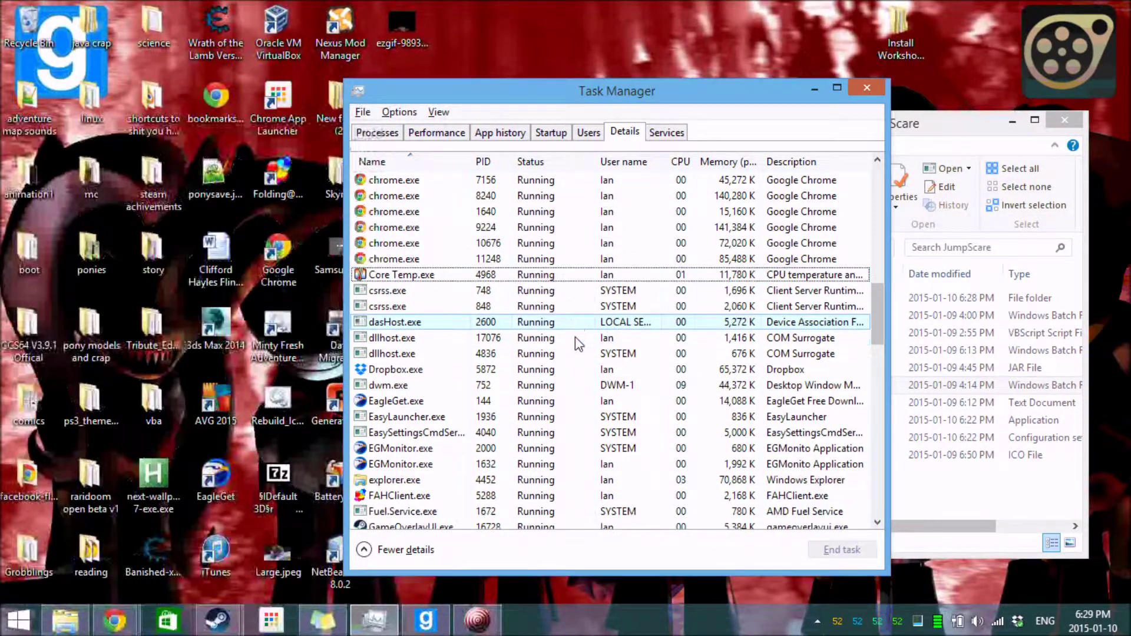
- Hide Task Manager and bring the JumpScare folder window back to the front
left_click(813, 90)
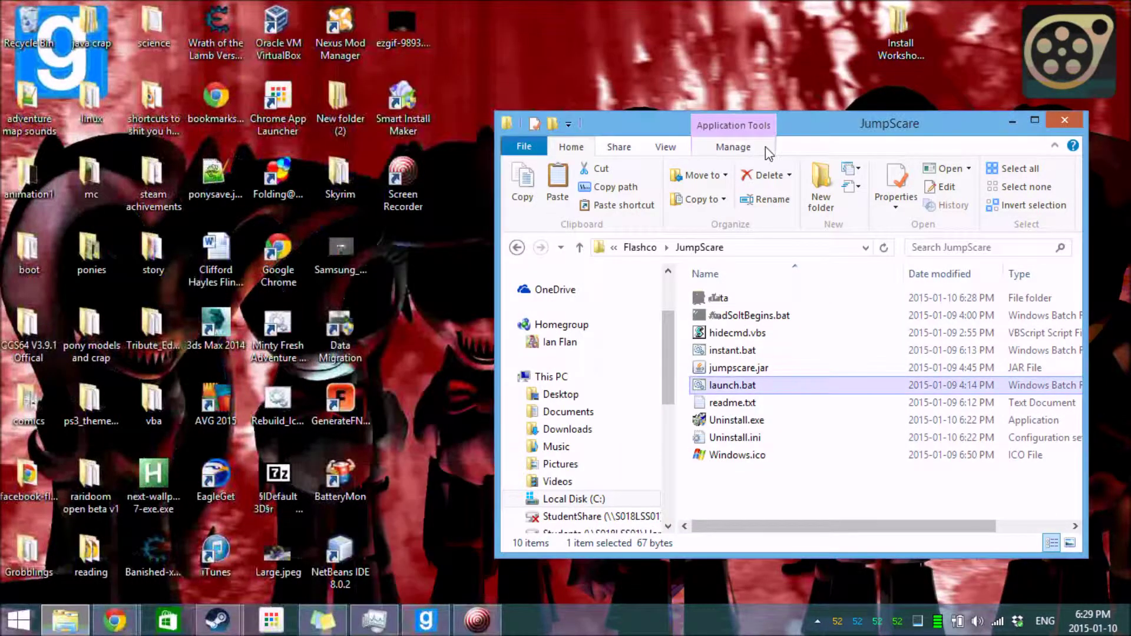
mouse_move(115, 622)
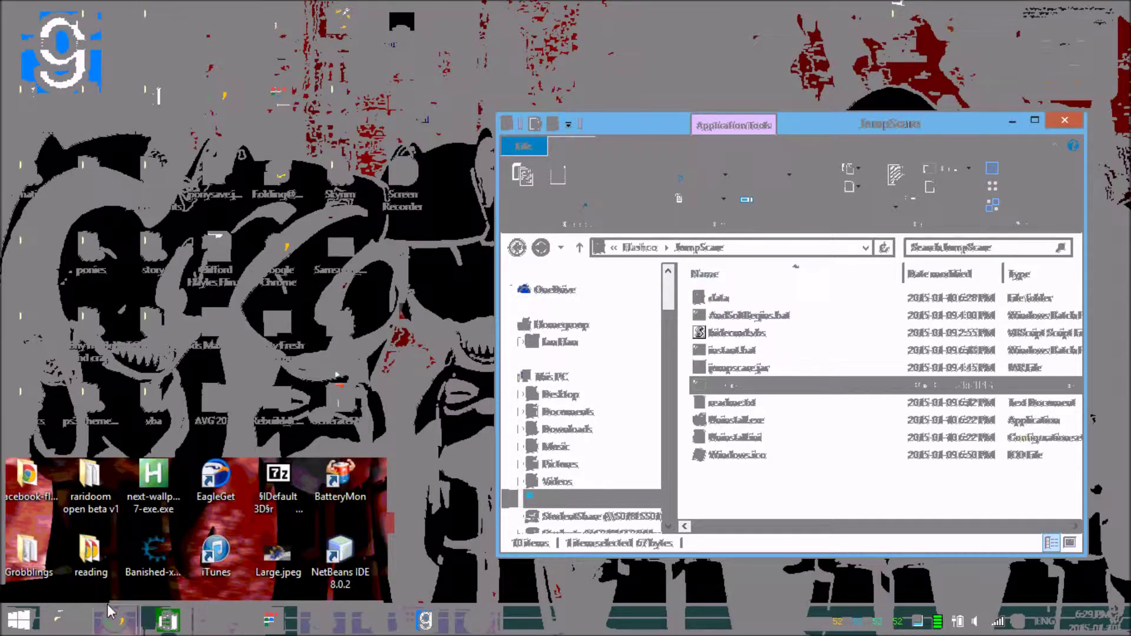
left_click(77, 624)
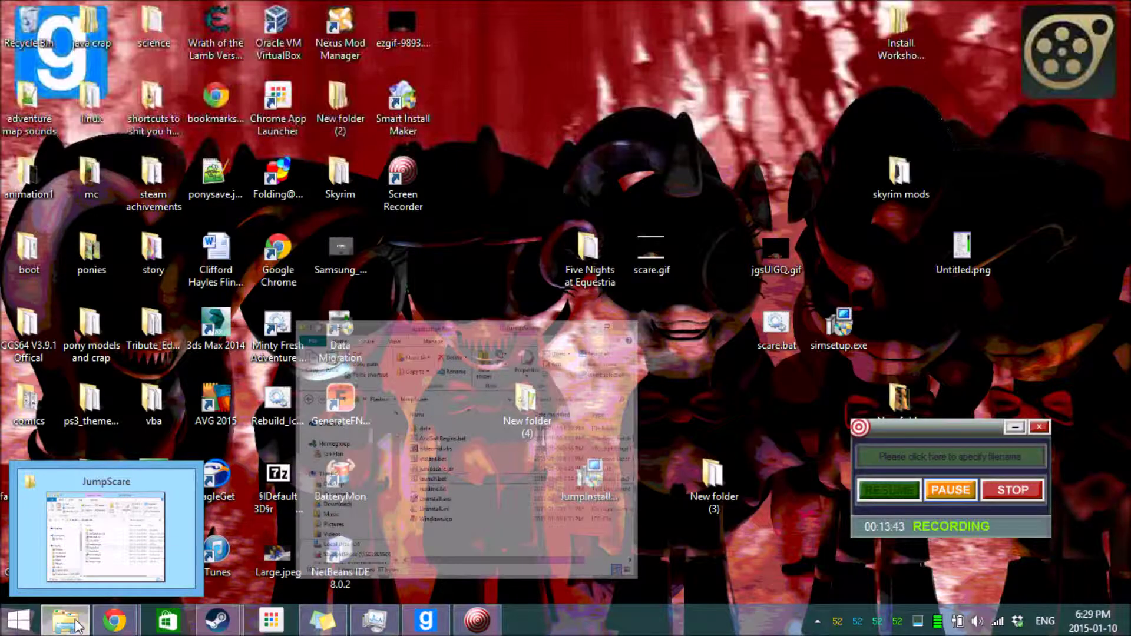
left_click(77, 624)
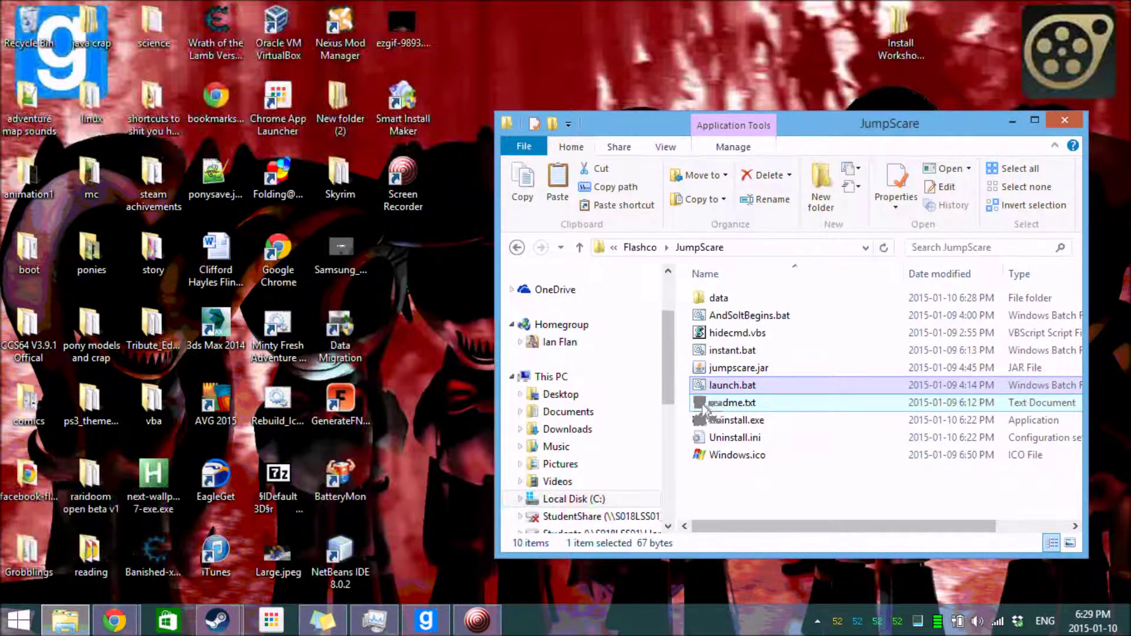
- Open readme.txt in Notepad and scroll up to its 'to install' section
double_click(704, 404)
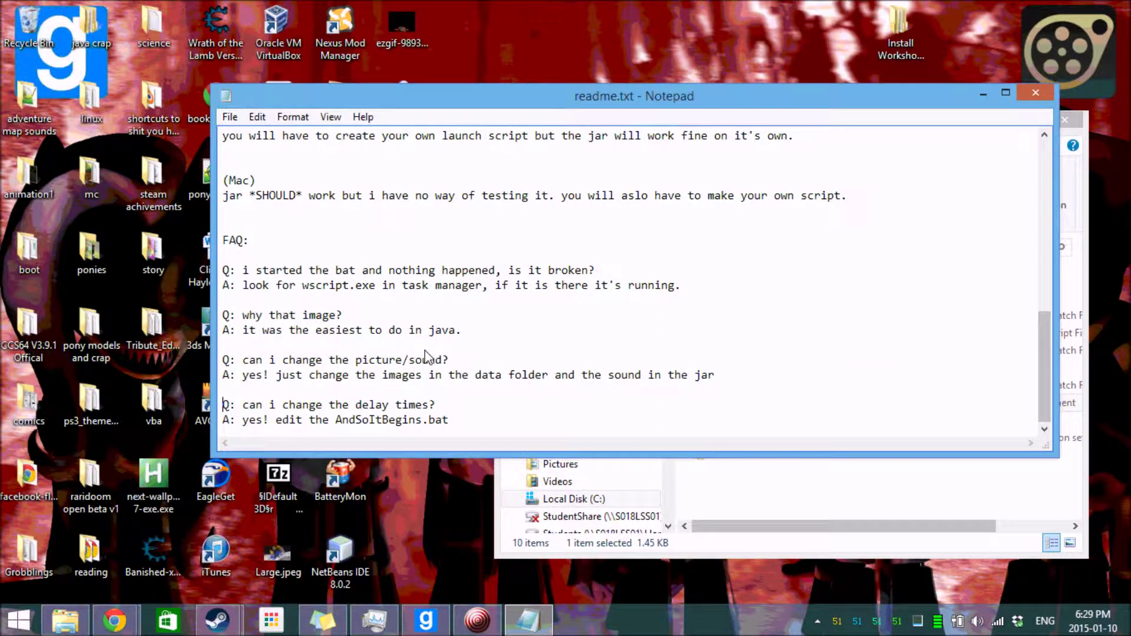
scroll(426, 356, "up", 5)
left_click_drag(229, 225, 248, 273)
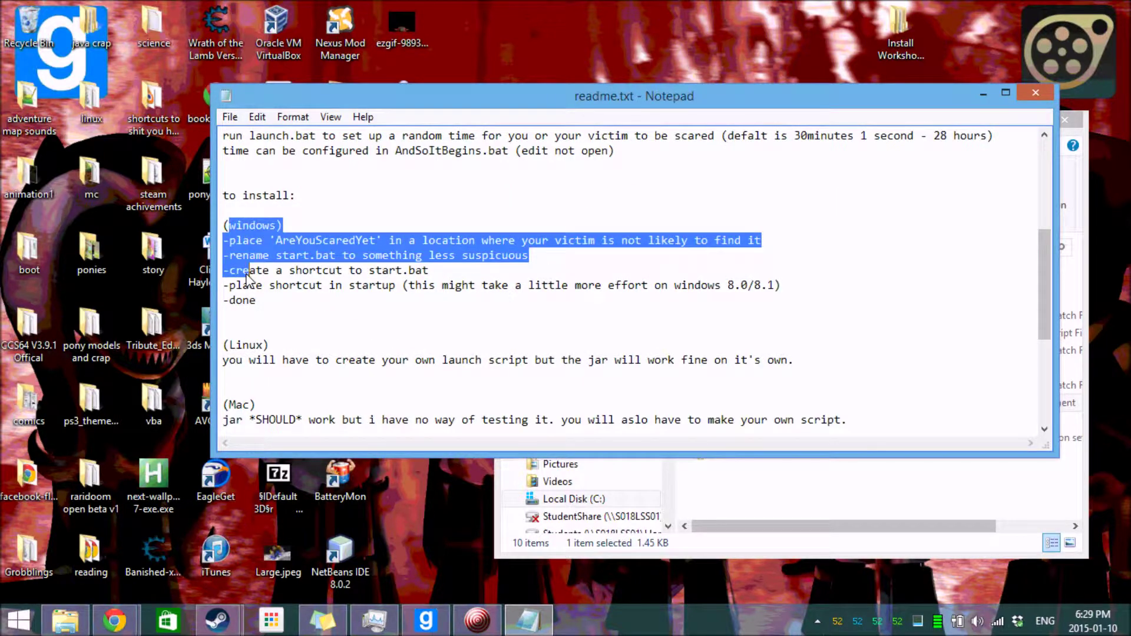
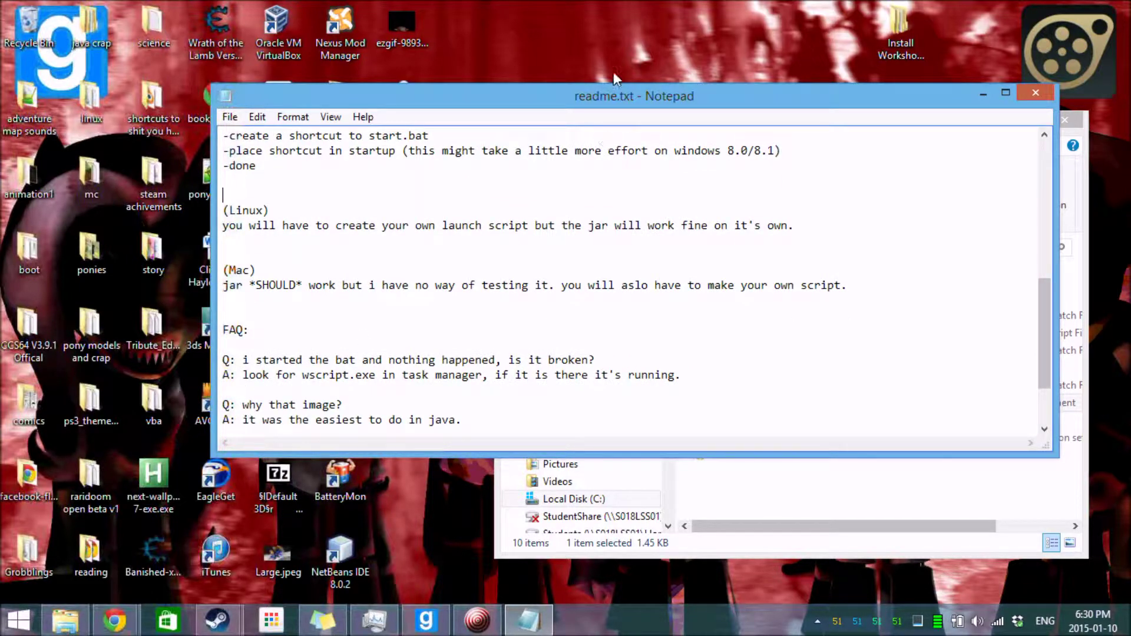
- Close the readme.txt install and FAQ notes in Notepad, returning to the JumpScare folder
left_click(1032, 93)
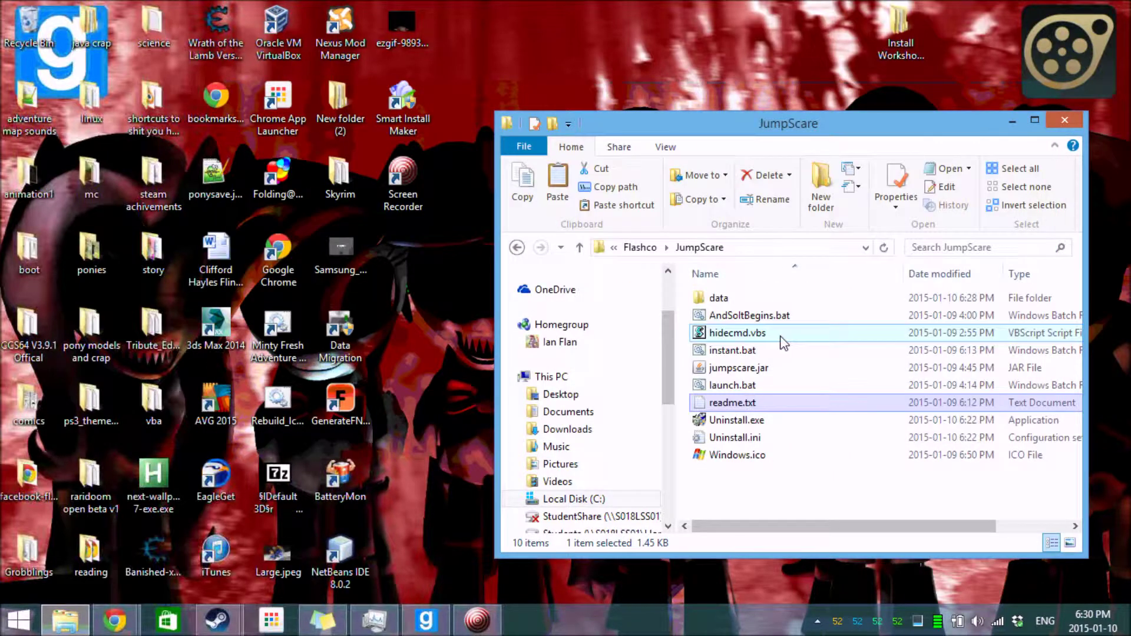